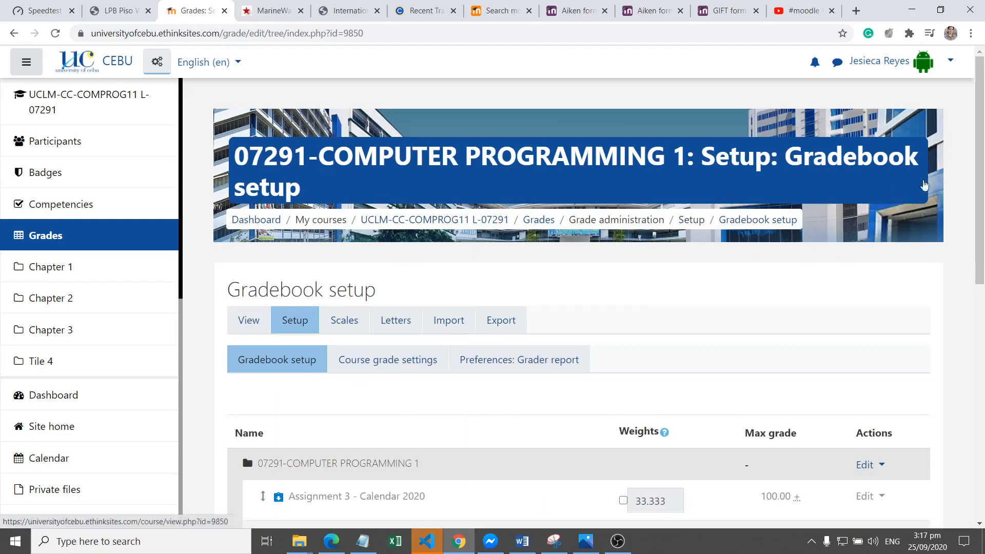
Switch to the Word document and review the grade computation formulas, highlighting the 70% Class Standing part of Tentative Midterm Grade
{"action": "left_click_drag", "start_coordinate": [983, 159], "coordinate": [984, 187]}
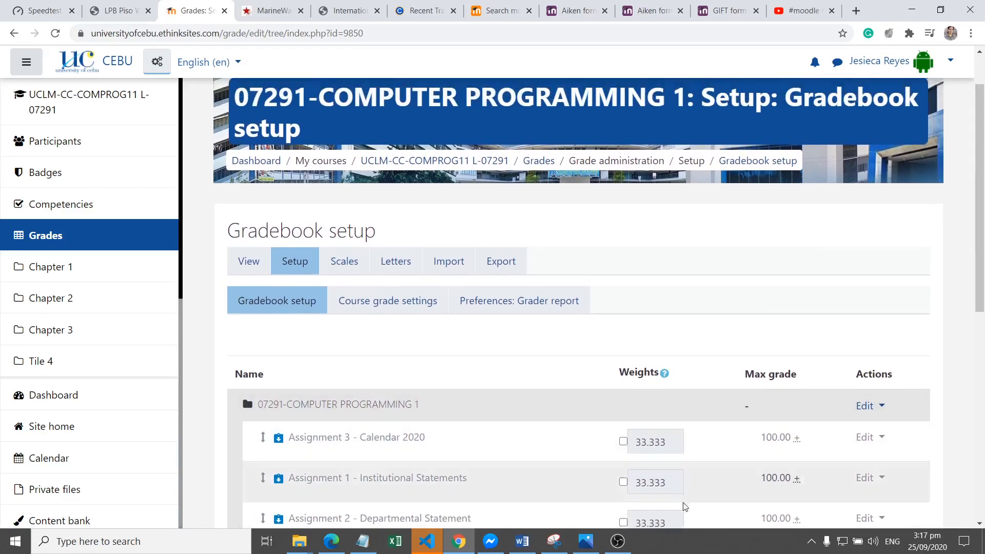
{"action": "left_click", "coordinate": [522, 542]}
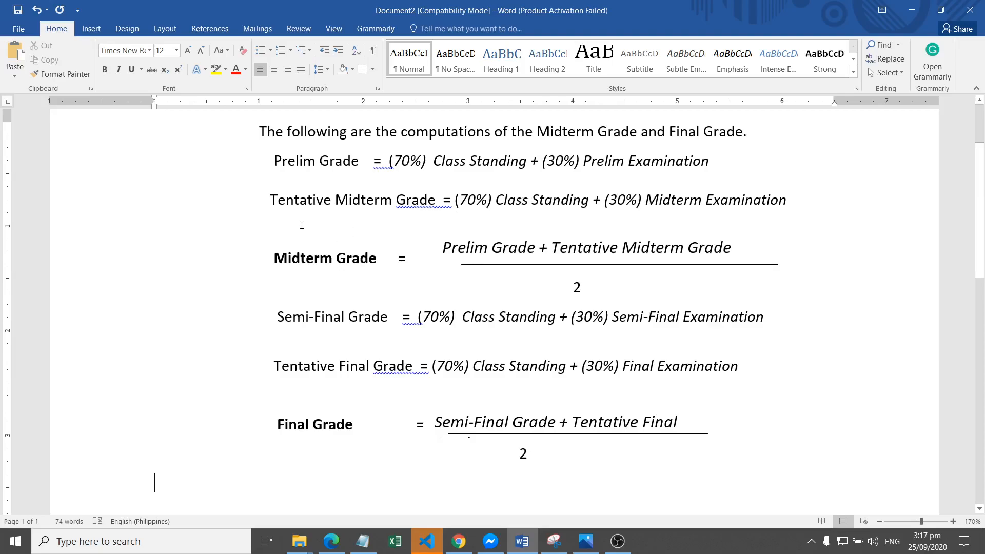
{"action": "left_click_drag", "start_coordinate": [458, 205], "coordinate": [572, 204]}
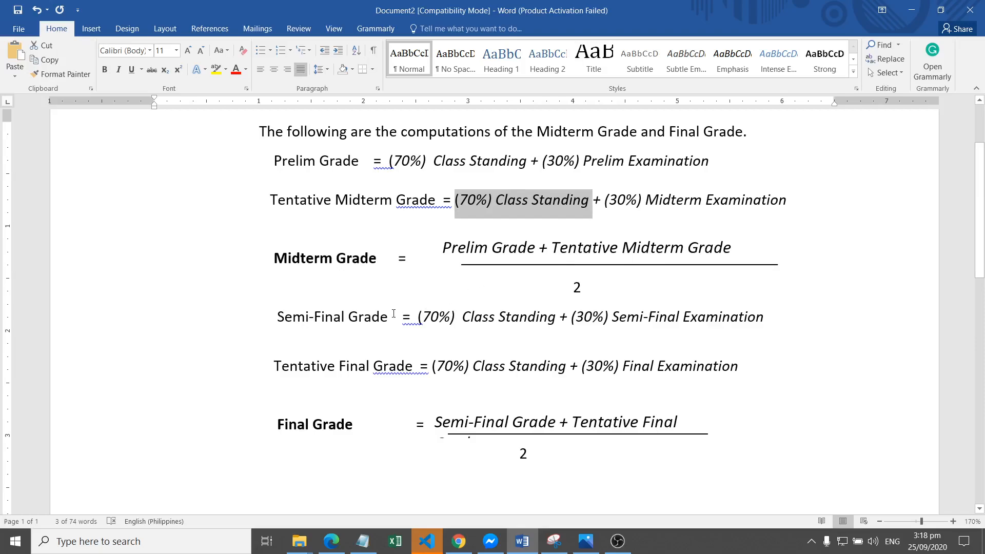
{"action": "left_click", "coordinate": [325, 262]}
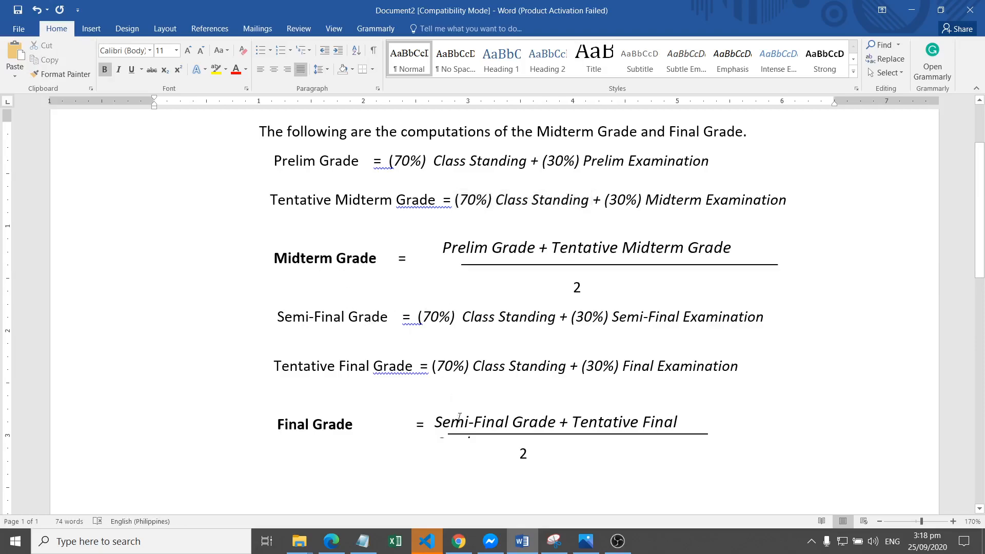
Return to the course's gradebook setup in Chrome, look over its grade items and start a new grade category
{"action": "mouse_move", "coordinate": [461, 543]}
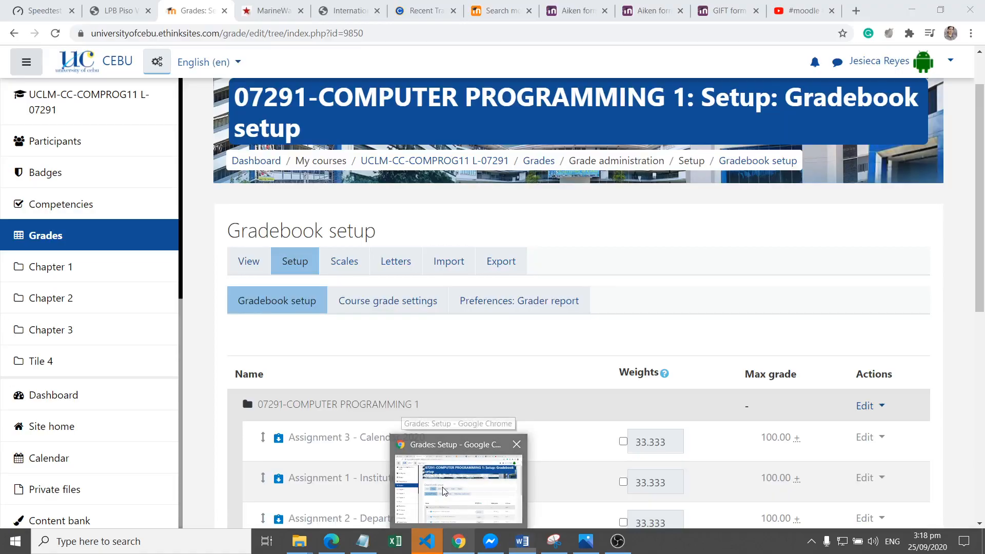
{"action": "left_click", "coordinate": [446, 492]}
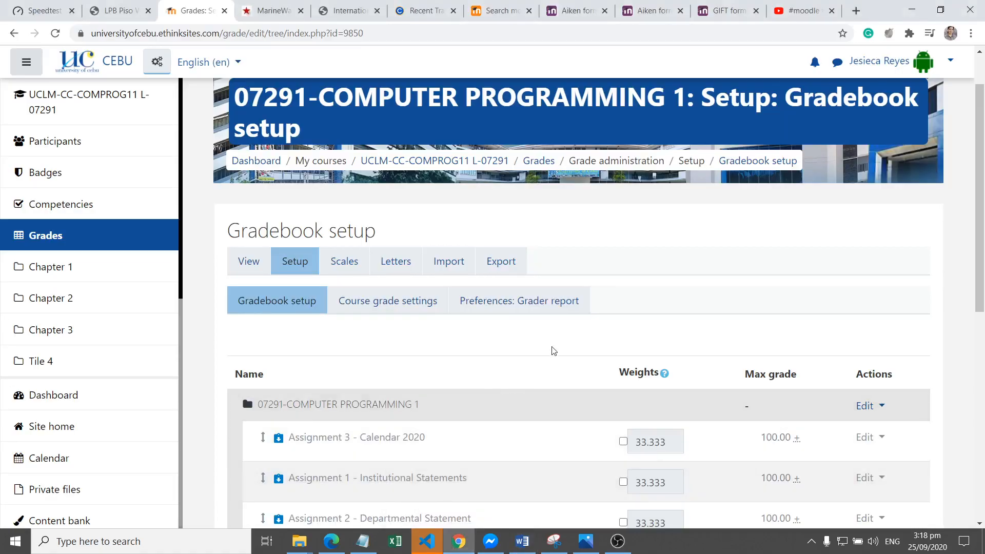
{"action": "scroll", "coordinate": [962, 289], "scroll_direction": "down", "scroll_amount": 2}
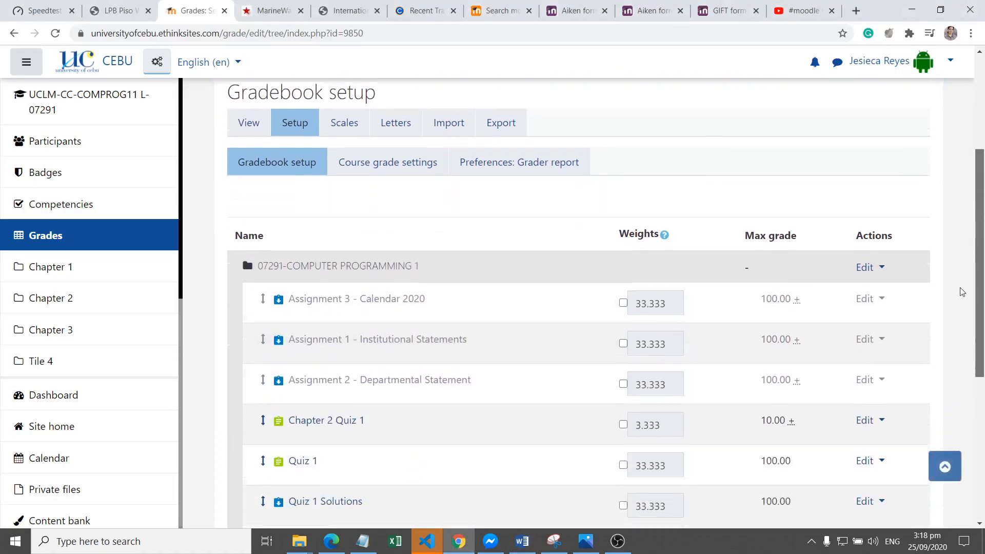
{"action": "scroll", "coordinate": [954, 349], "scroll_direction": "down", "scroll_amount": 5}
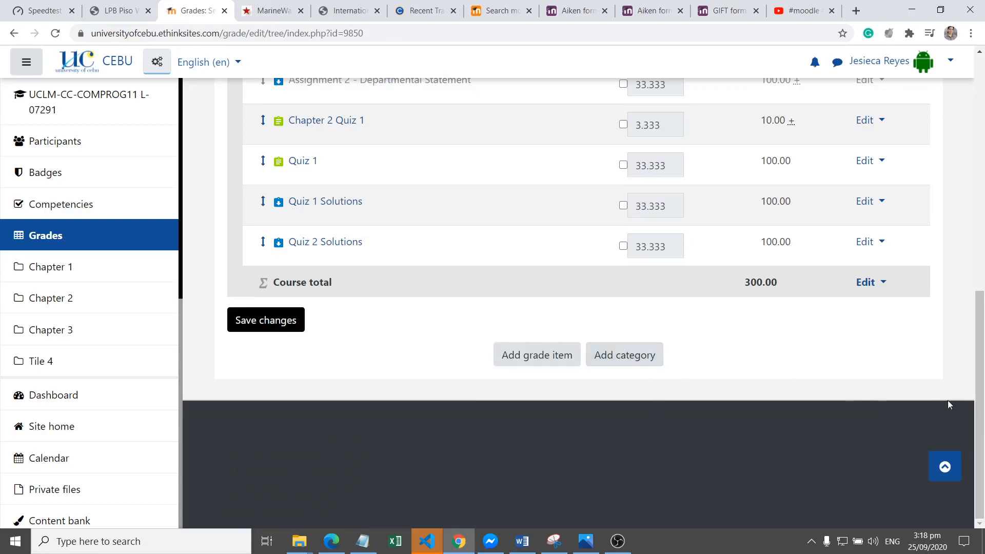
{"action": "scroll", "coordinate": [983, 341], "scroll_direction": "up", "scroll_amount": 3}
{"action": "mouse_move", "coordinate": [984, 339]}
{"action": "left_mouse_down"}
{"action": "mouse_move", "coordinate": [984, 328]}
{"action": "mouse_move", "coordinate": [978, 355]}
{"action": "left_mouse_up"}
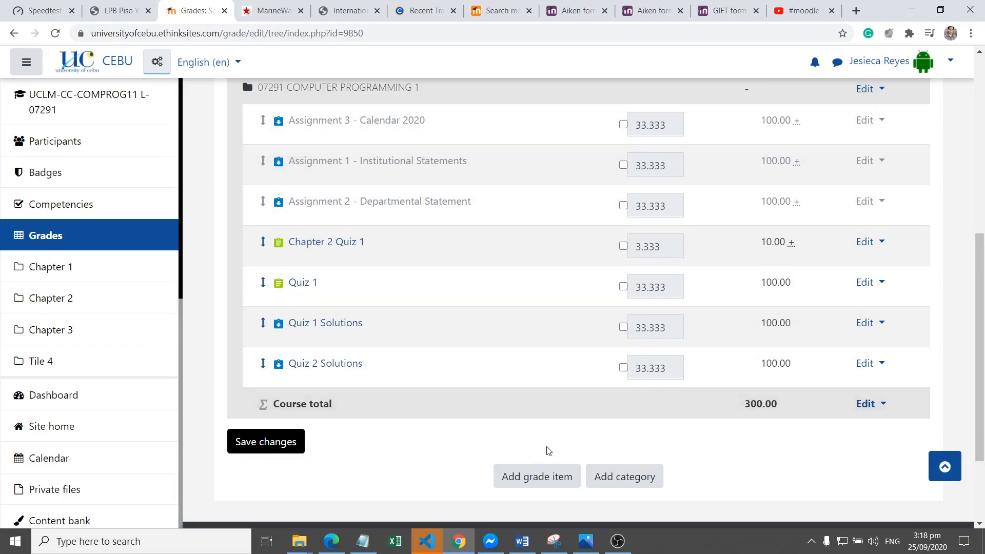
{"action": "left_click", "coordinate": [633, 478]}
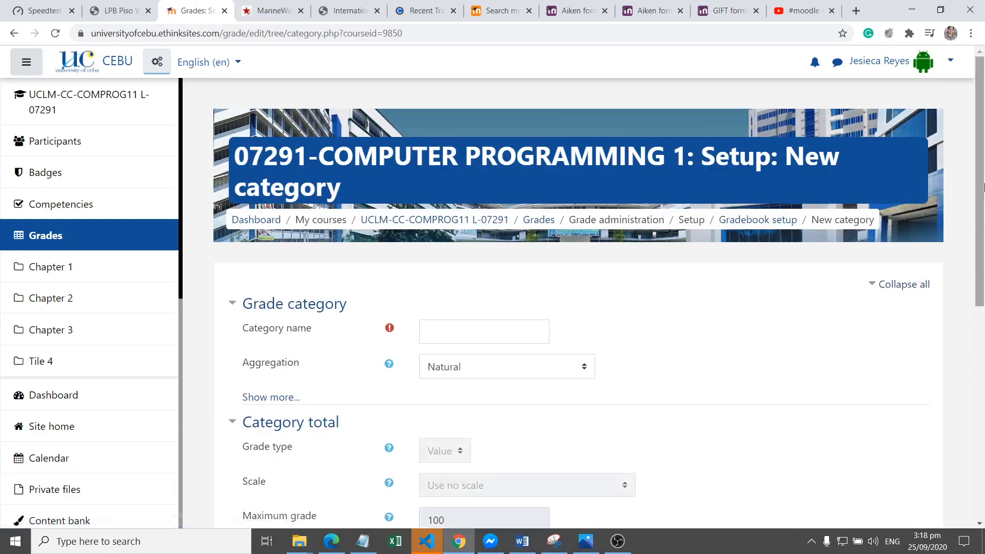
{"action": "scroll", "coordinate": [984, 187], "scroll_direction": "down", "scroll_amount": 3}
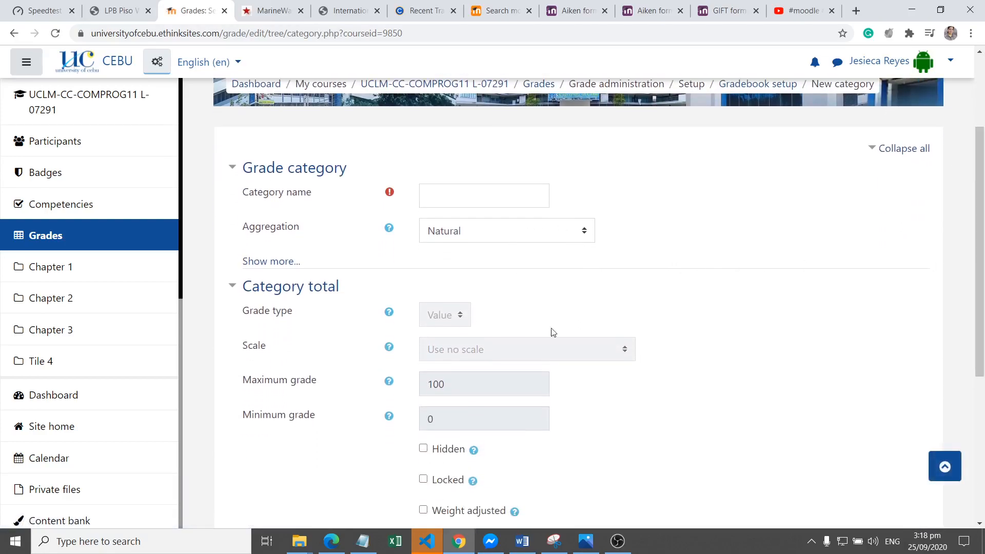
Switch to the Word document and review the formula names and the two weighted components of Prelim Grade
{"action": "left_click", "coordinate": [522, 541]}
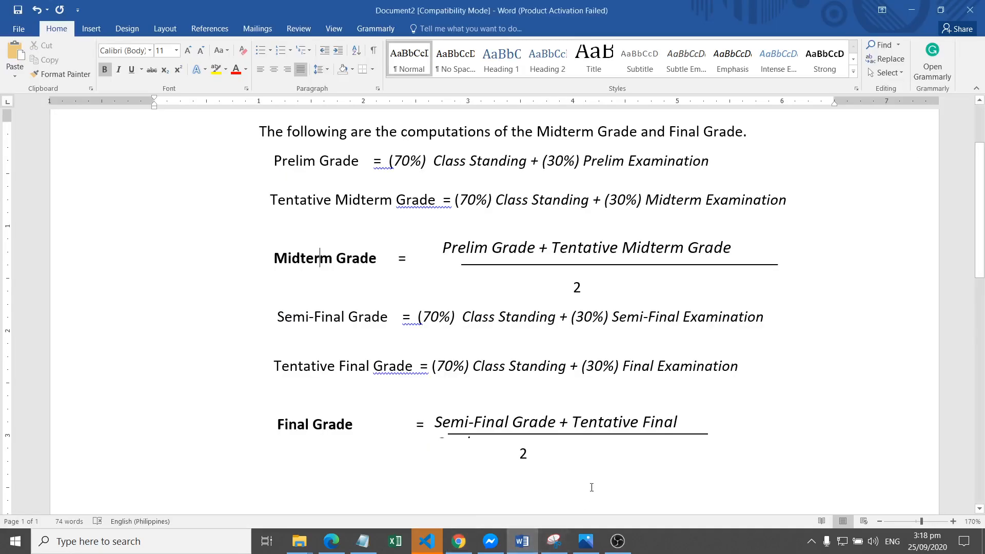
{"action": "left_click", "coordinate": [308, 428]}
{"action": "left_click", "coordinate": [331, 259]}
{"action": "left_click", "coordinate": [304, 161]}
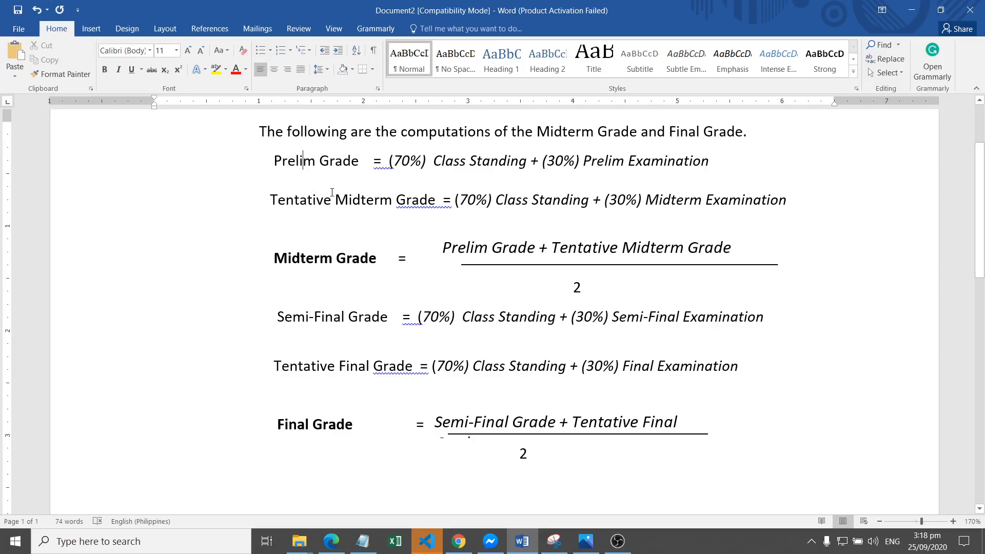
{"action": "left_click", "coordinate": [307, 201]}
{"action": "left_click_drag", "start_coordinate": [390, 162], "coordinate": [498, 162]}
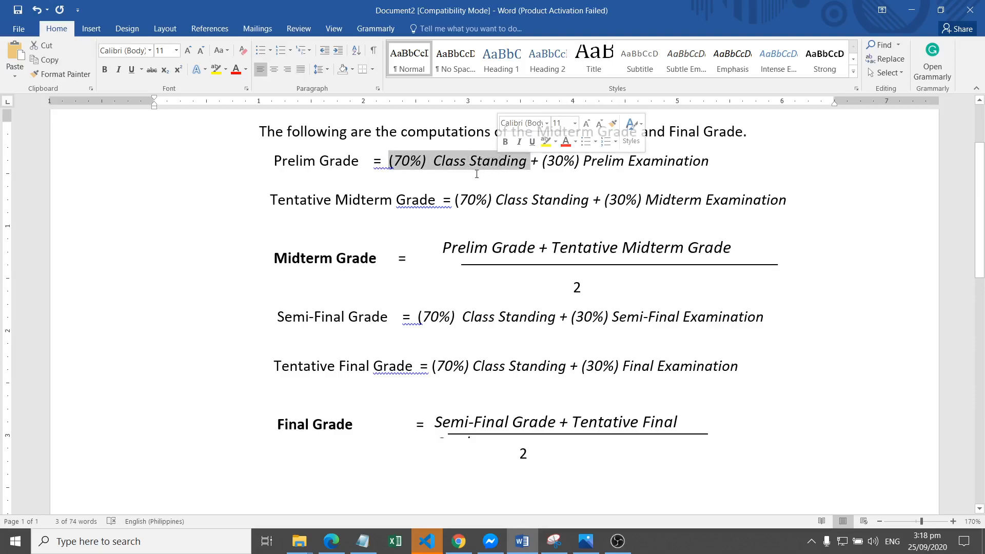
{"action": "left_click", "coordinate": [593, 163]}
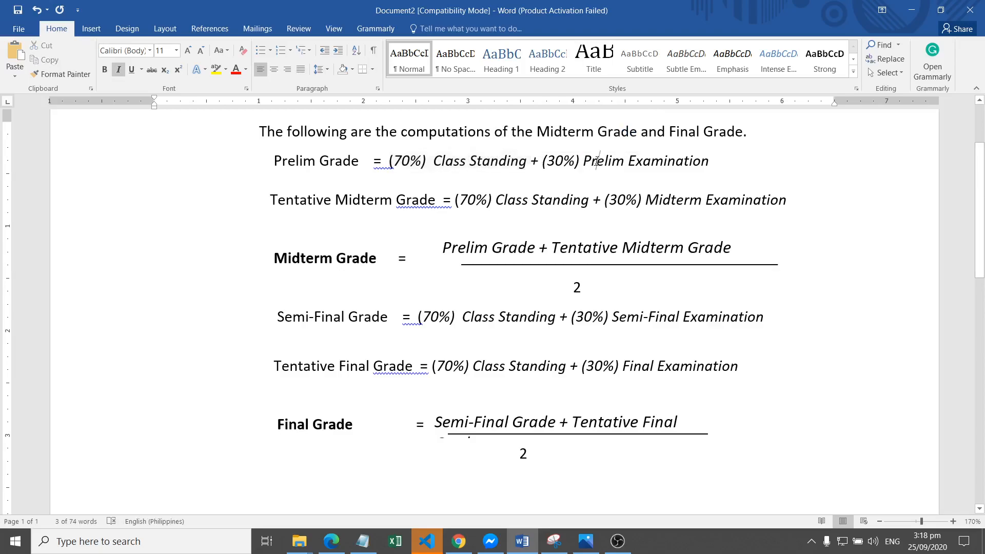
Switch back to Chrome, name the new grade category Midterm Grade, and save it with Natural aggregation
{"action": "left_click", "coordinate": [465, 548]}
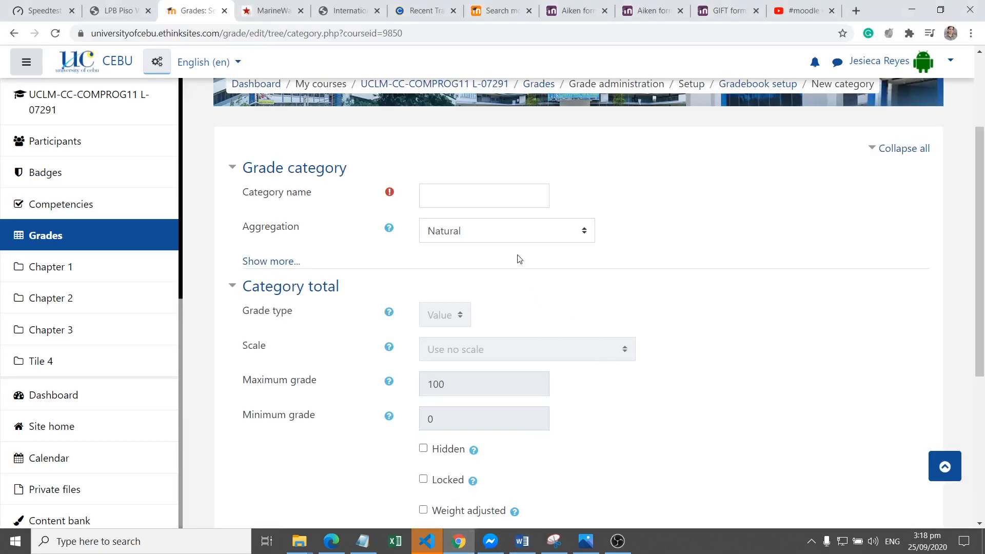
{"action": "left_click", "coordinate": [483, 207]}
{"action": "type", "text": "Midterm Grade"}
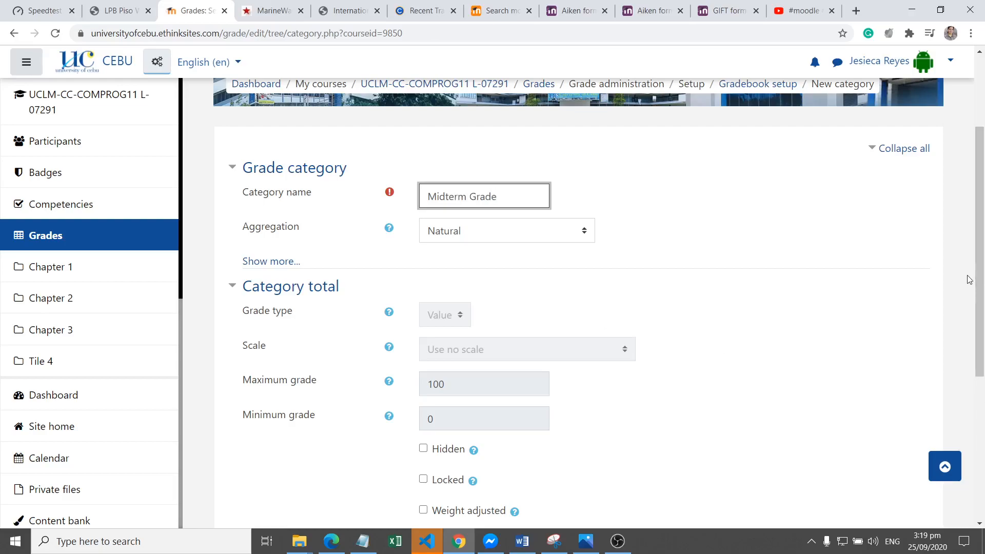
{"action": "left_click_drag", "start_coordinate": [980, 264], "coordinate": [949, 395]}
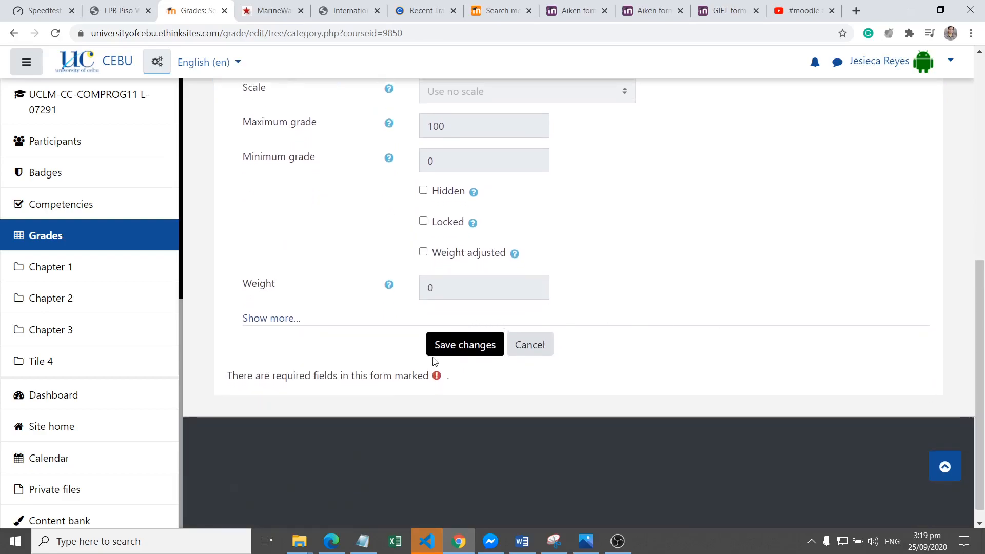
{"action": "left_click_drag", "start_coordinate": [978, 334], "coordinate": [939, 316]}
{"action": "scroll", "coordinate": [944, 257], "scroll_direction": "up", "scroll_amount": 4}
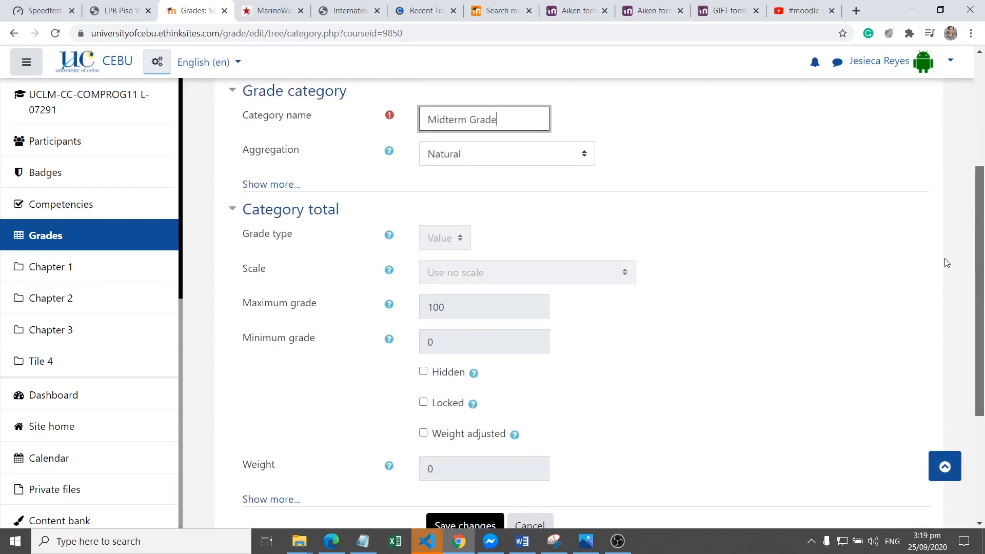
{"action": "scroll", "coordinate": [950, 206], "scroll_direction": "down", "scroll_amount": 2}
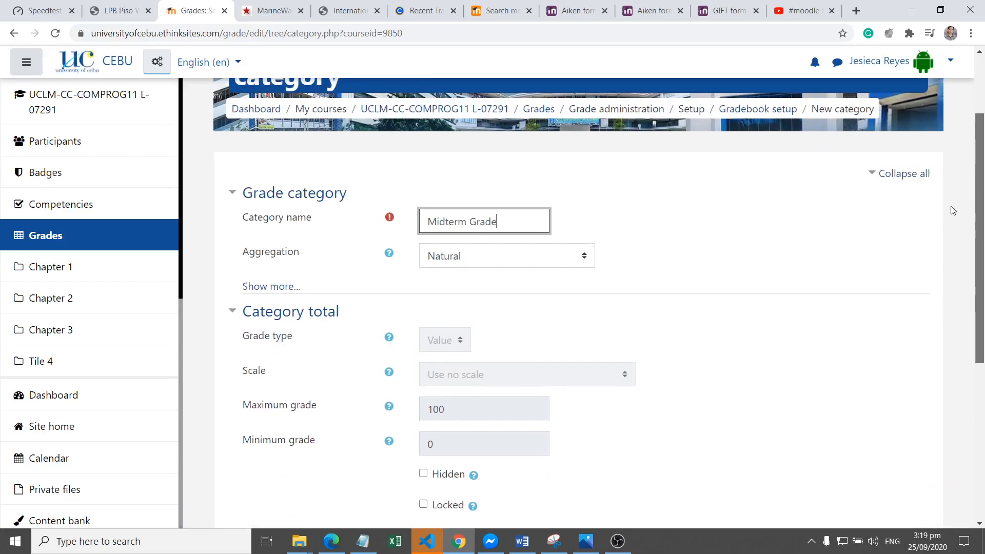
{"action": "scroll", "coordinate": [923, 273], "scroll_direction": "down", "scroll_amount": 3}
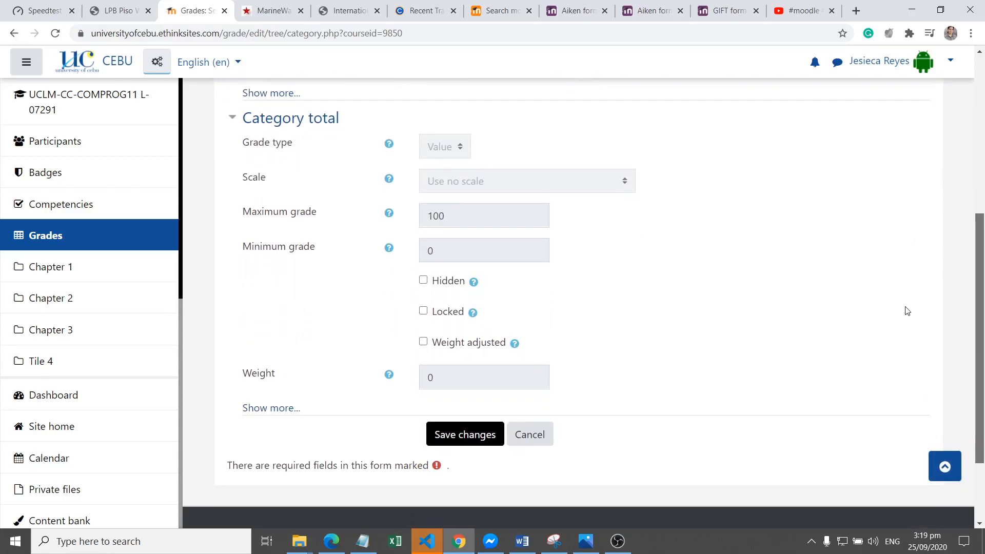
{"action": "left_click", "coordinate": [437, 409]}
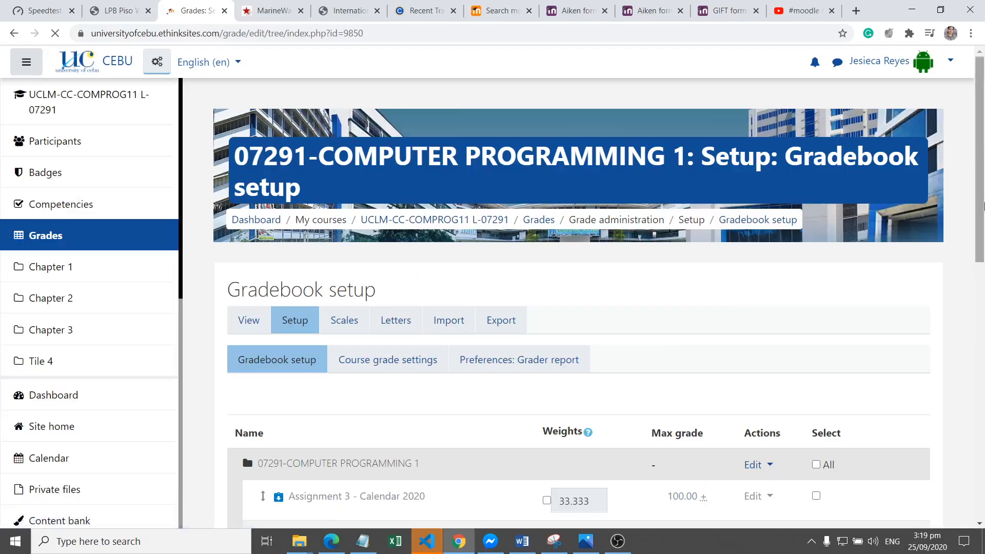
Start another grade category in the gradebook and name it Prelim Grade
{"action": "left_click_drag", "start_coordinate": [982, 132], "coordinate": [914, 339]}
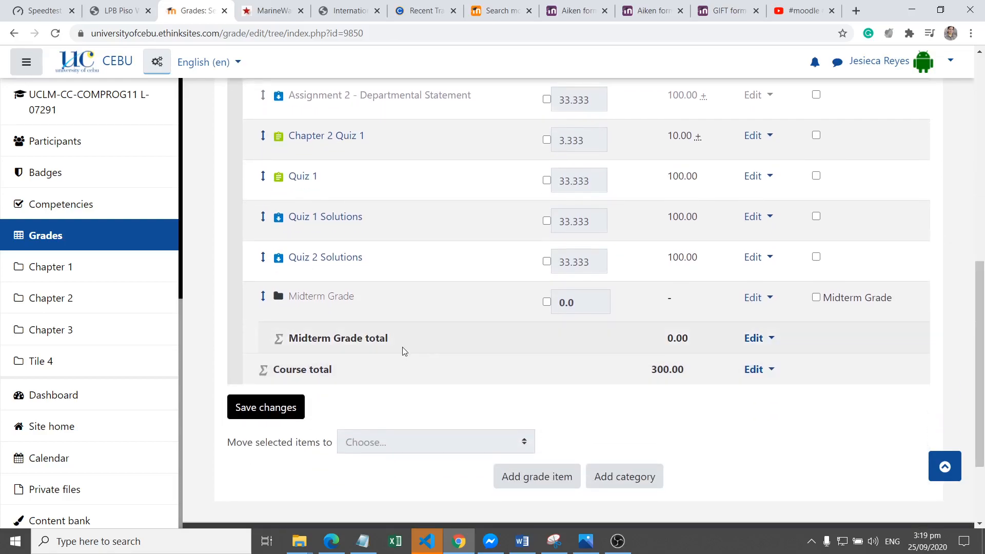
{"action": "left_click", "coordinate": [623, 480]}
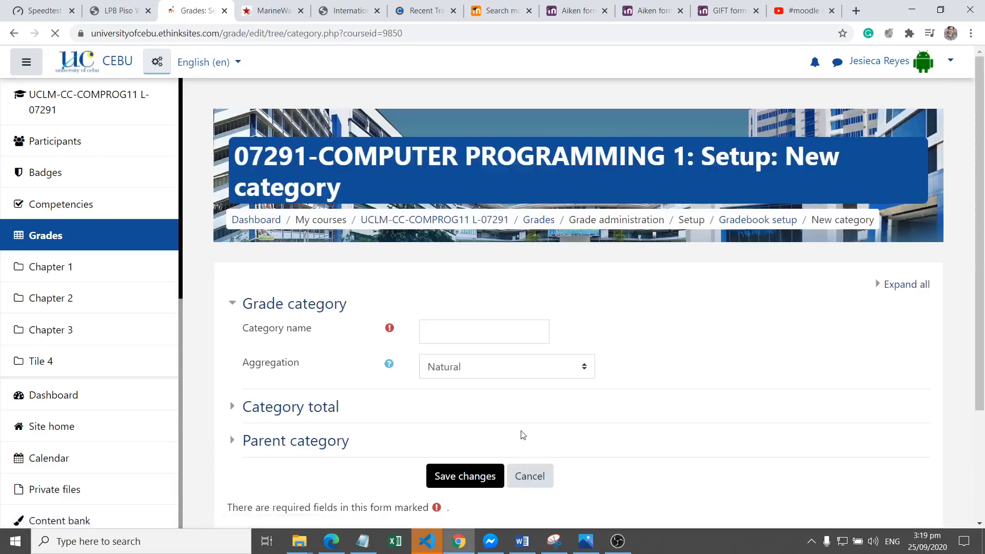
{"action": "scroll", "coordinate": [534, 225], "scroll_direction": "down", "scroll_amount": 2}
{"action": "left_click", "coordinate": [474, 222]}
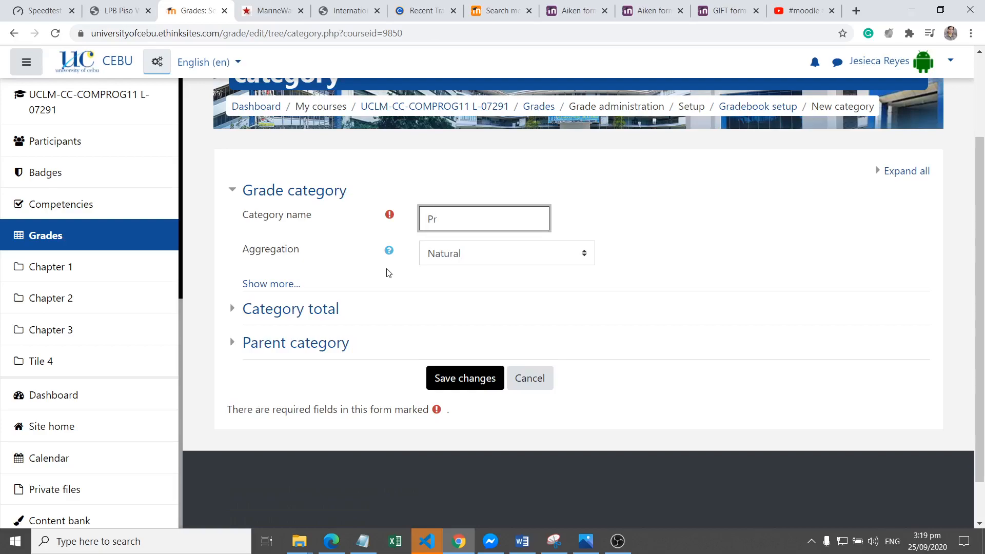
{"action": "type", "text": "Pr"}
{"action": "key", "text": "BackSpace"}
{"action": "type", "text": "relim Grade"}
Set Midterm Grade as the parent category of Prelim Grade
{"action": "left_click", "coordinate": [312, 345]}
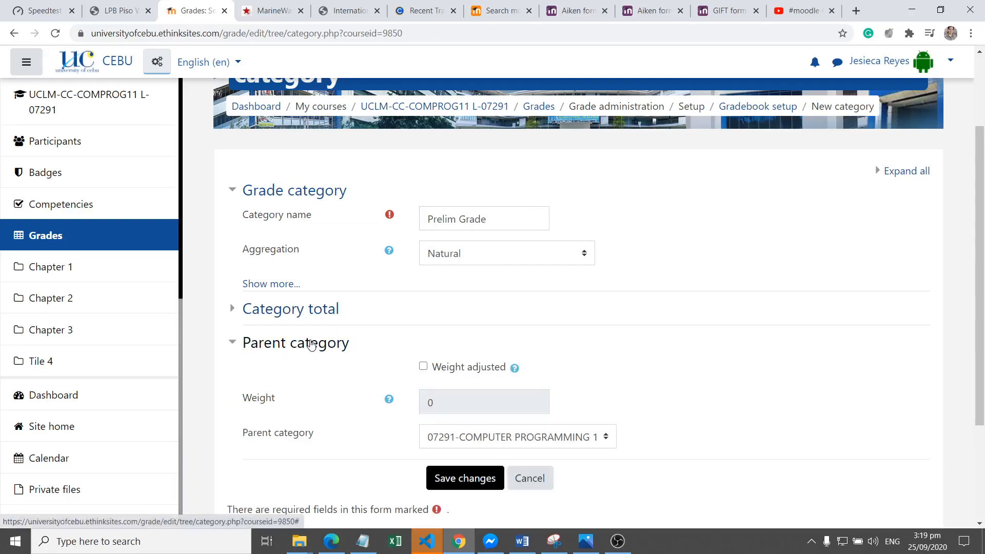
{"action": "left_click", "coordinate": [508, 441]}
{"action": "left_click", "coordinate": [497, 454]}
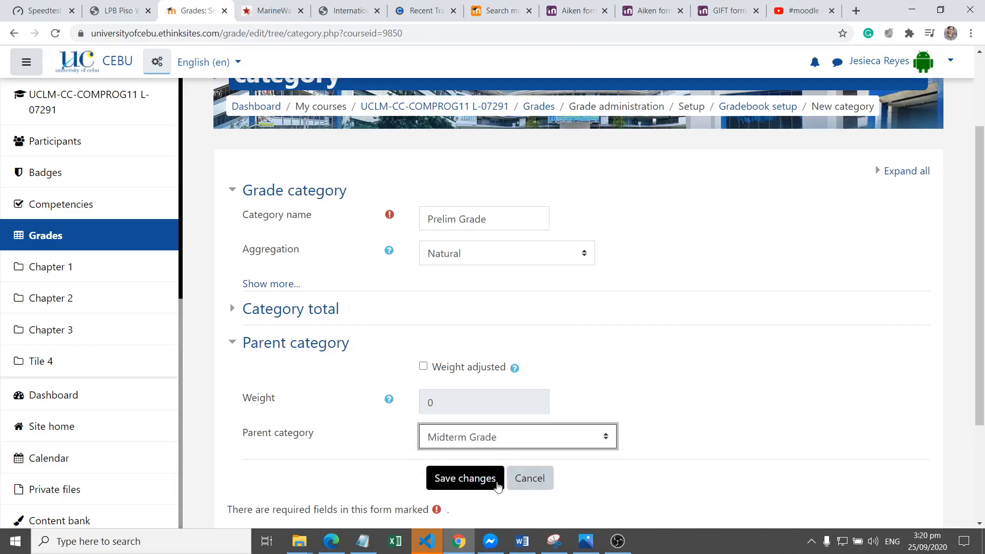
Enable weight adjustment for Prelim Grade, set its weight to 50, and save the category
{"action": "left_click", "coordinate": [423, 366]}
{"action": "left_click_drag", "start_coordinate": [436, 403], "coordinate": [400, 401]}
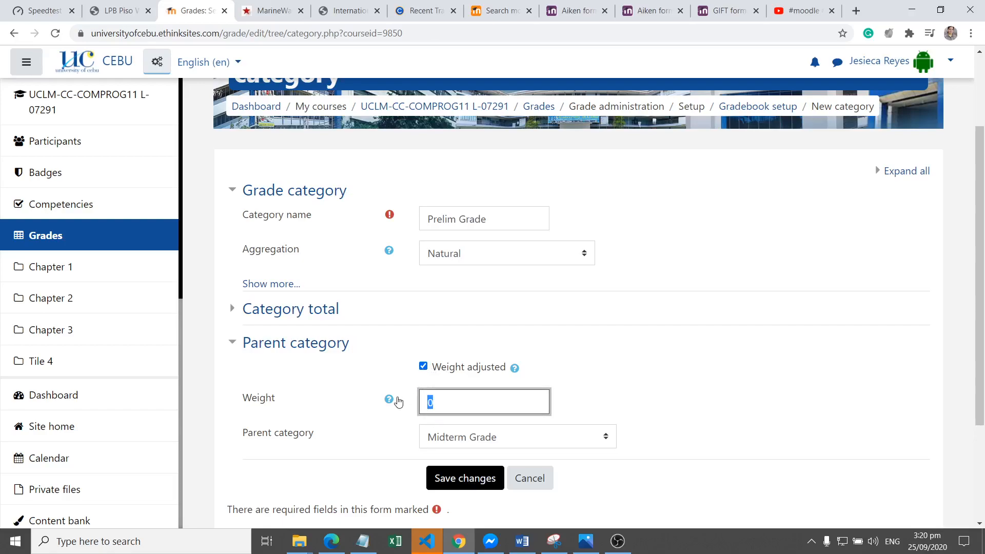
{"action": "type", "text": "50"}
{"action": "left_click_drag", "start_coordinate": [451, 403], "coordinate": [327, 394]}
{"action": "left_click", "coordinate": [460, 476]}
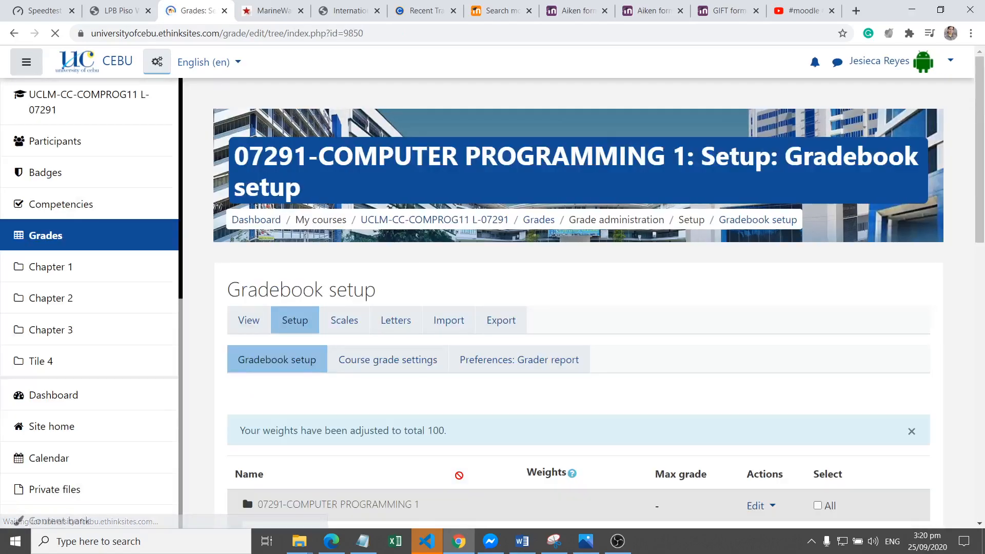
Check the updated category list in the gradebook, then start a new grade category named Tentative Midterm
{"action": "scroll", "coordinate": [898, 360], "scroll_direction": "down", "scroll_amount": 10}
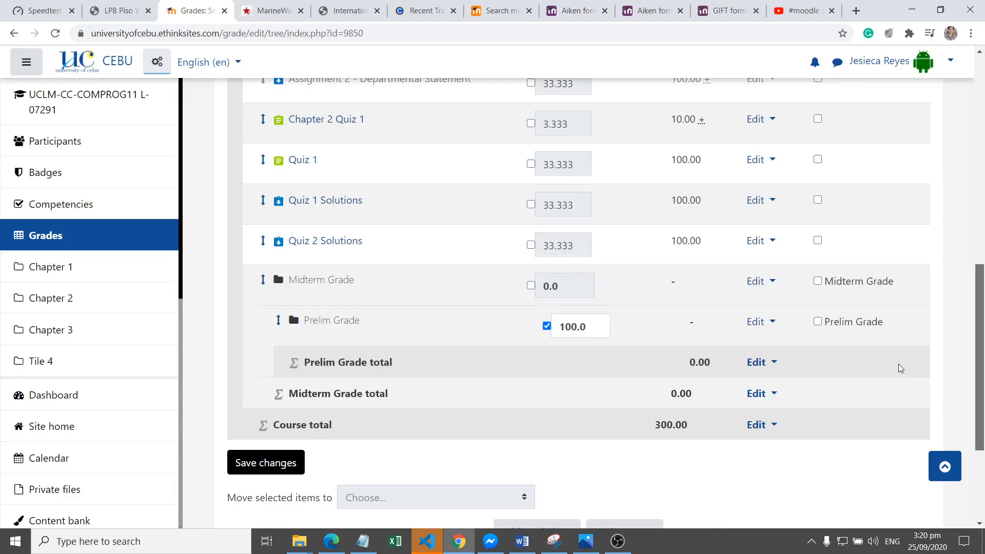
{"action": "scroll", "coordinate": [898, 364], "scroll_direction": "down", "scroll_amount": 1}
{"action": "scroll", "coordinate": [890, 371], "scroll_direction": "up", "scroll_amount": 10}
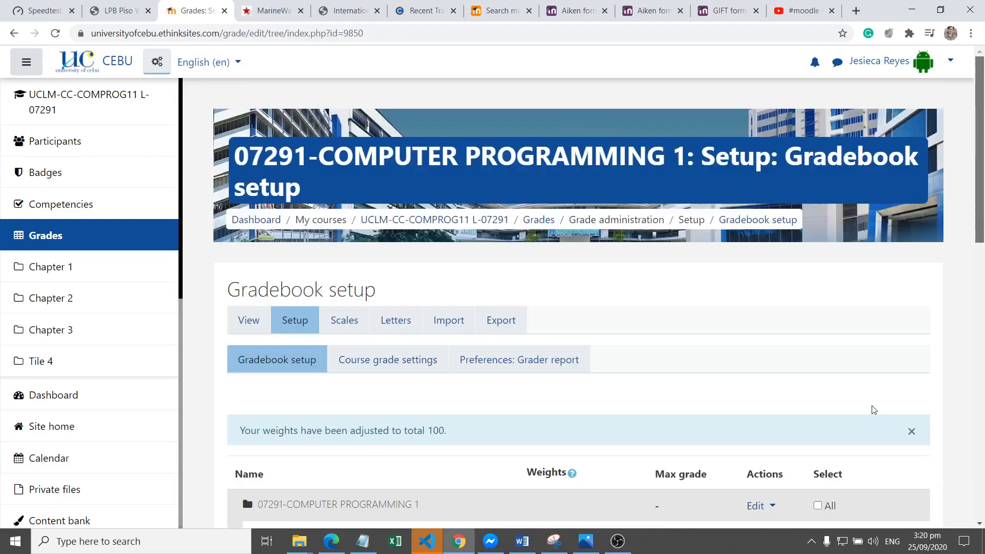
{"action": "scroll", "coordinate": [959, 239], "scroll_direction": "down", "scroll_amount": 10}
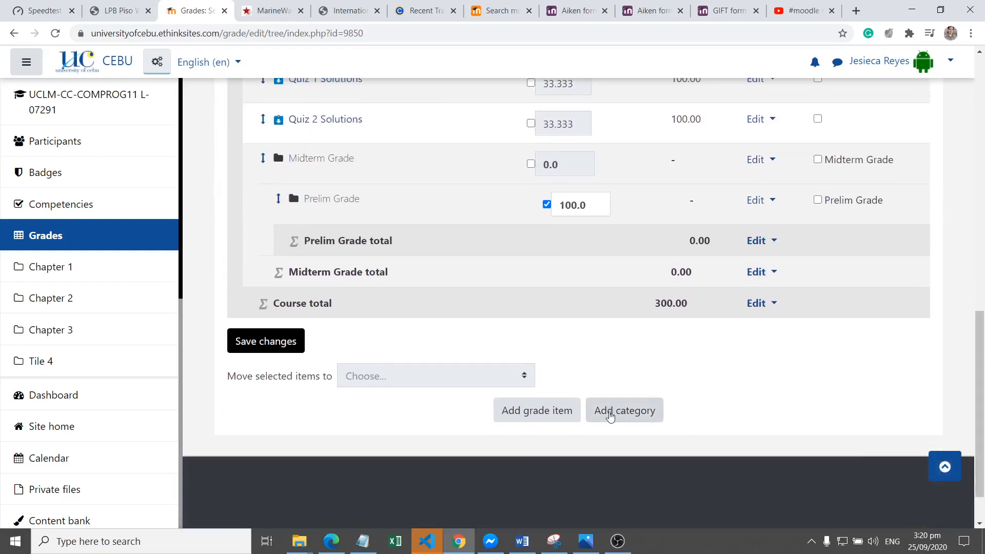
{"action": "left_click", "coordinate": [610, 415]}
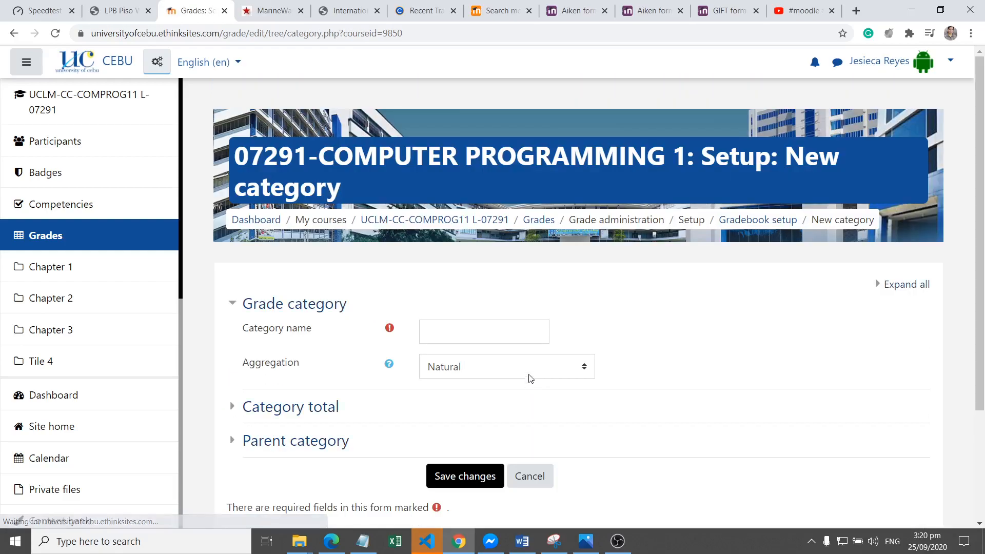
{"action": "left_click", "coordinate": [490, 331]}
{"action": "type", "text": "Midterm"}
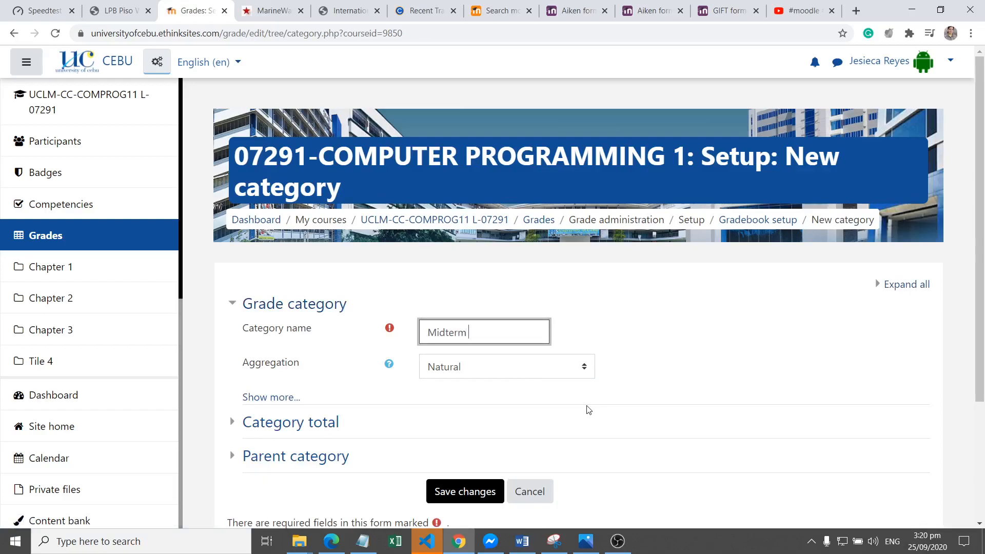
{"action": "key", "text": "ctrl+BackSpace"}
{"action": "type", "text": "Tenta"}
{"action": "type", "text": "Mi"}
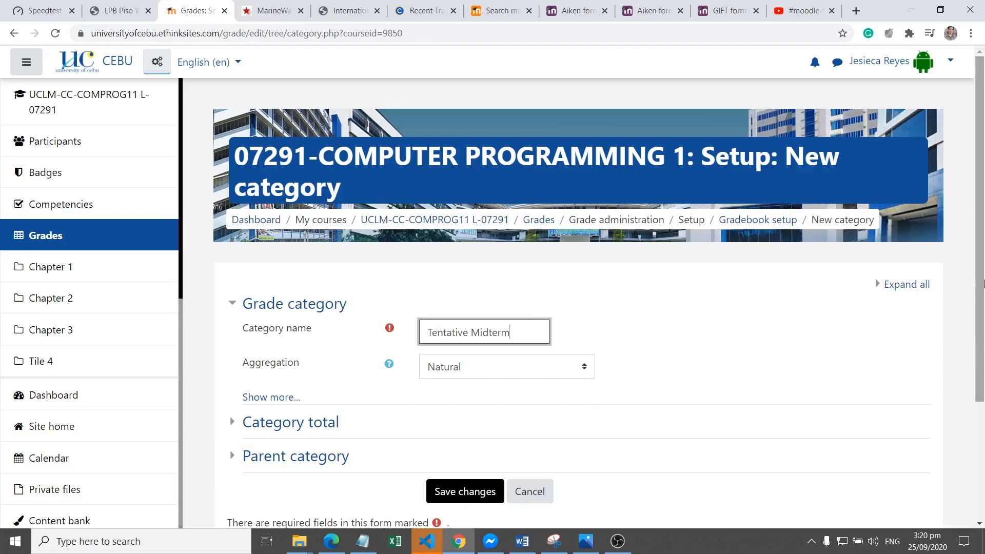
Complete the new category's name as Tentative Midterm Grade and choose Midterm Grade as its parent category
{"action": "scroll", "coordinate": [983, 353], "scroll_direction": "down", "scroll_amount": 2}
{"action": "type", "text": "dterm "}
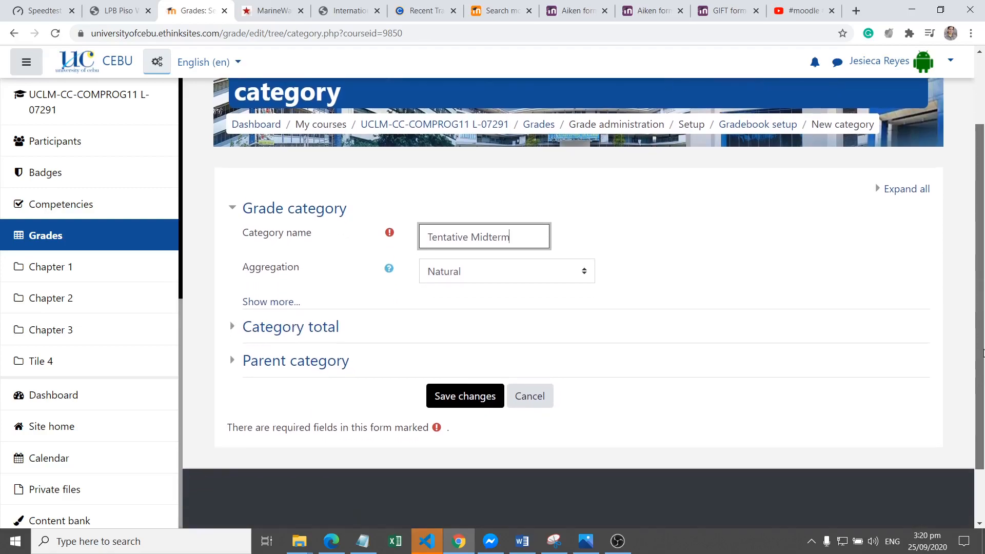
{"action": "type", "text": "Grade"}
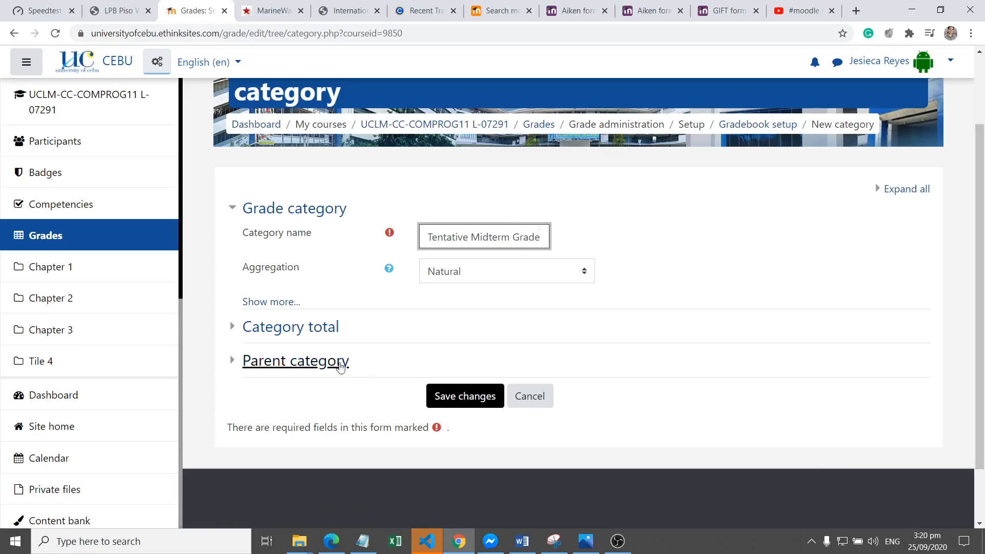
{"action": "left_click", "coordinate": [282, 364]}
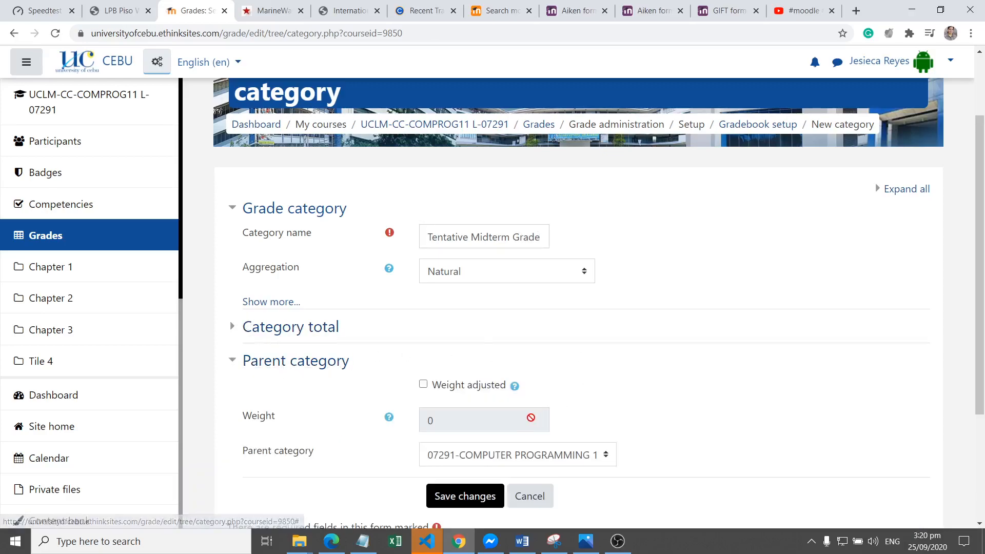
{"action": "left_click", "coordinate": [484, 454]}
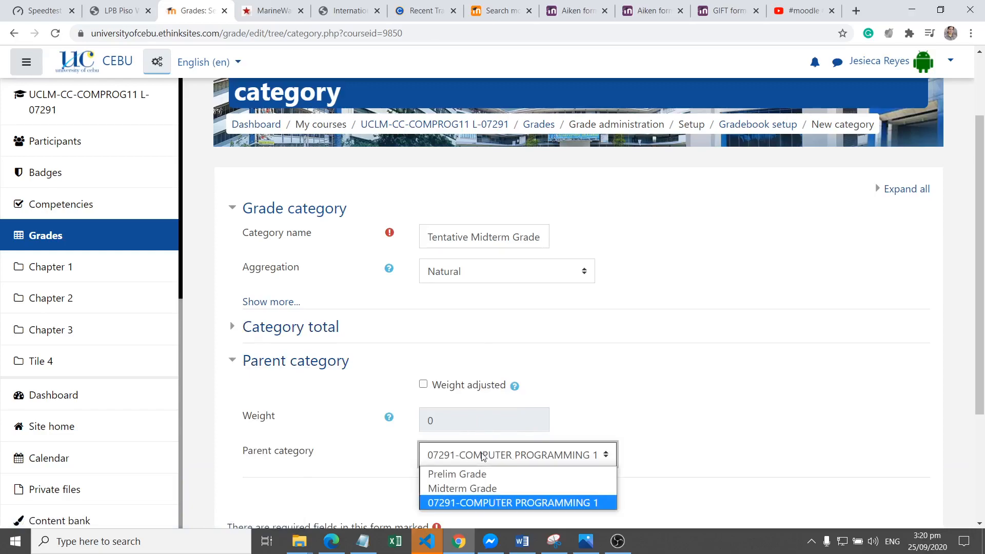
{"action": "left_click", "coordinate": [478, 493]}
Enable weight adjustment for Tentative Midterm Grade, set its weight to 50, and save the category
{"action": "left_click", "coordinate": [423, 385]}
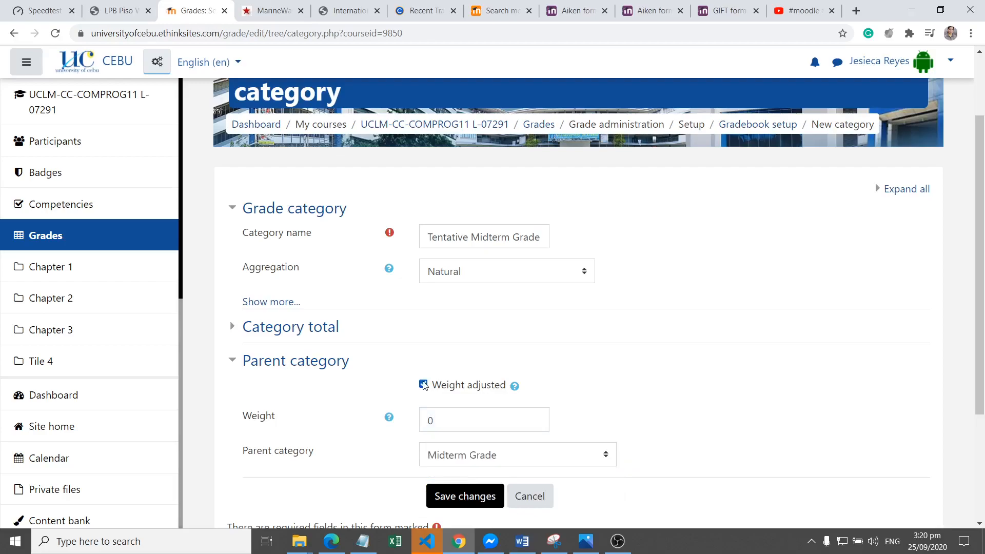
{"action": "left_click_drag", "start_coordinate": [439, 420], "coordinate": [424, 422]}
{"action": "type", "text": "50"}
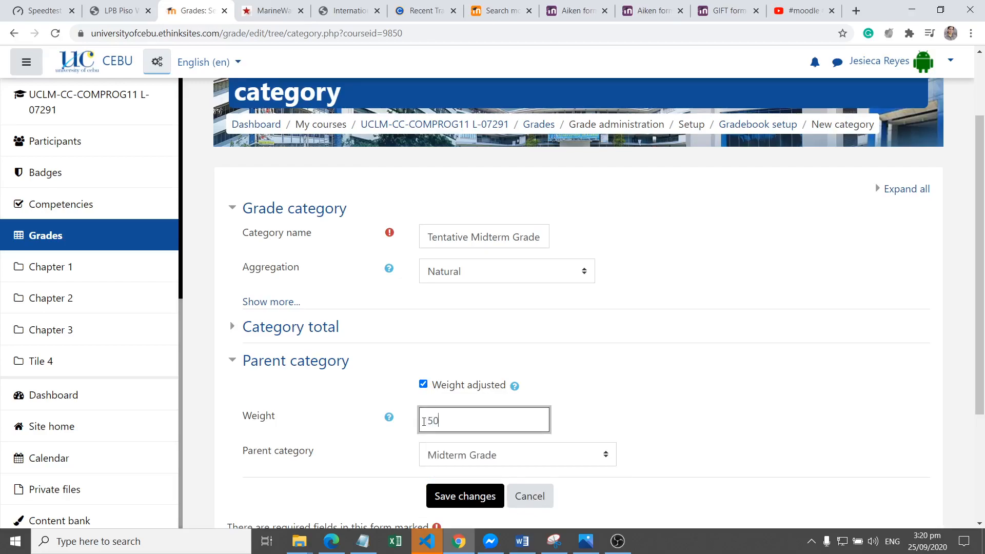
{"action": "scroll", "coordinate": [969, 294], "scroll_direction": "down", "scroll_amount": 2}
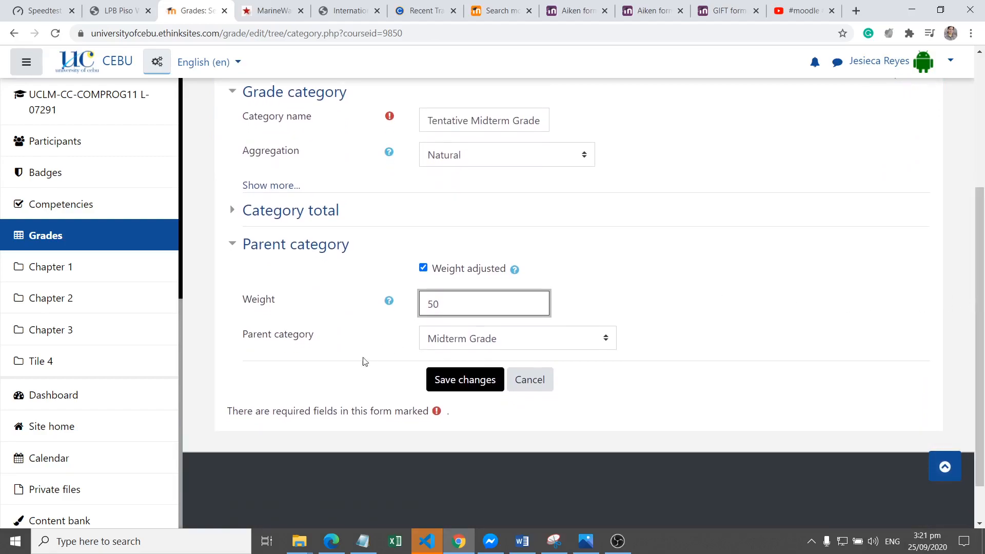
{"action": "left_click", "coordinate": [466, 385]}
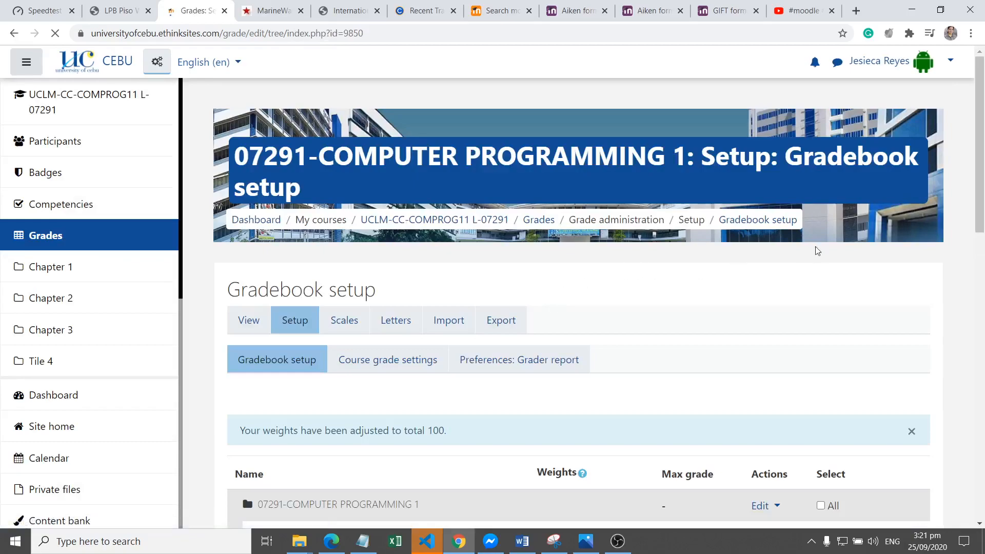
In the gradebook setup, enable the weight override for Midterm Grade and set the Prelim Grade weight to 50
{"action": "left_click_drag", "start_coordinate": [984, 132], "coordinate": [949, 365]}
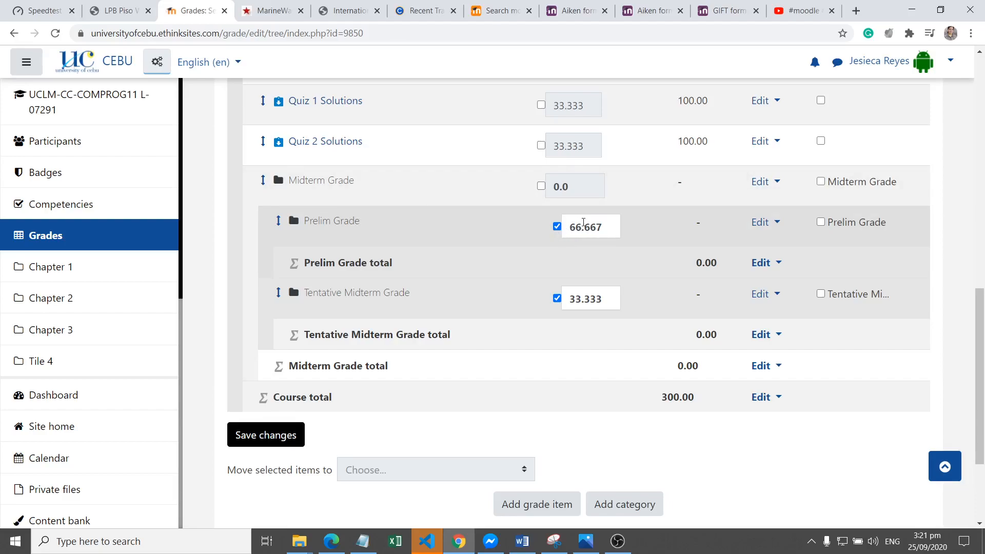
{"action": "left_click_drag", "start_coordinate": [612, 225], "coordinate": [553, 235]}
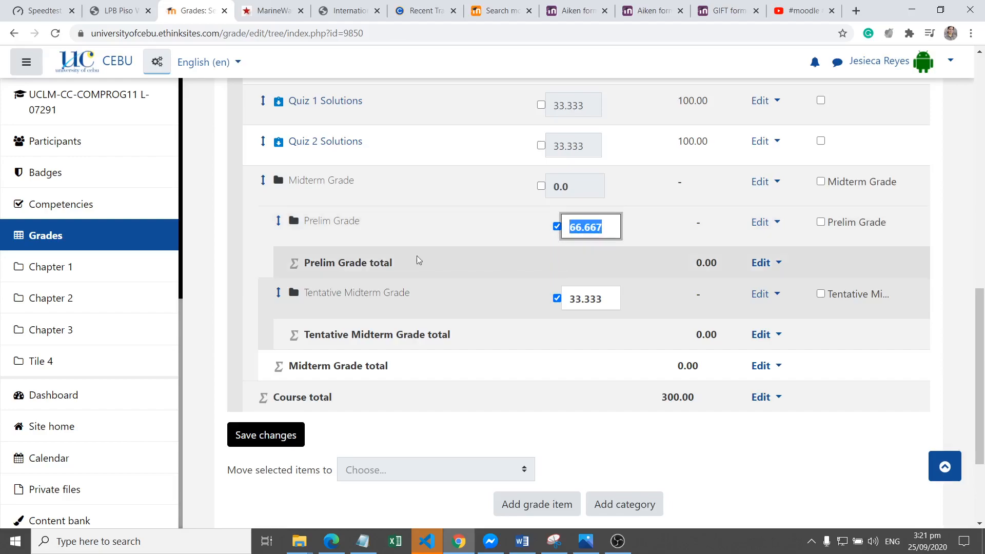
{"action": "left_click", "coordinate": [541, 186]}
{"action": "left_click_drag", "start_coordinate": [611, 230], "coordinate": [552, 230]}
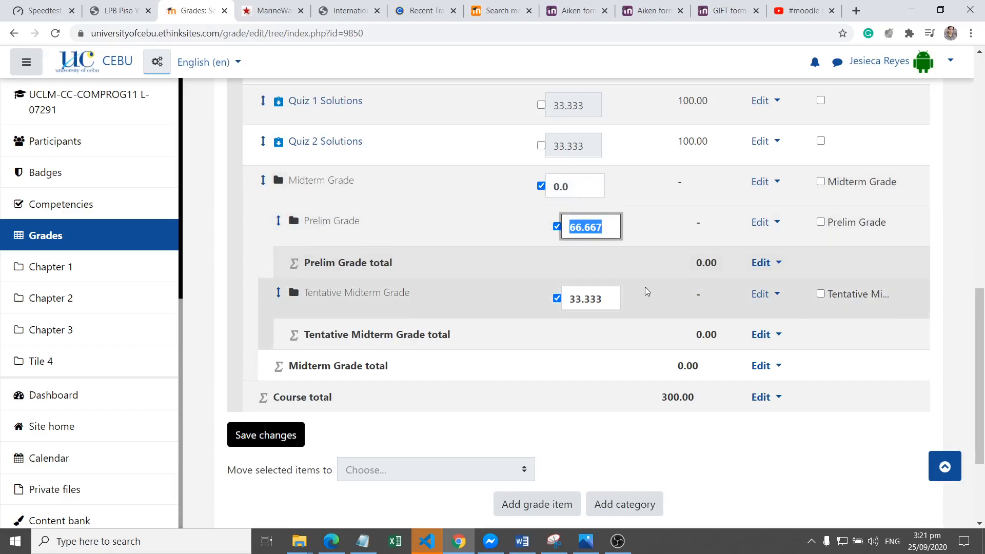
{"action": "type", "text": "50"}
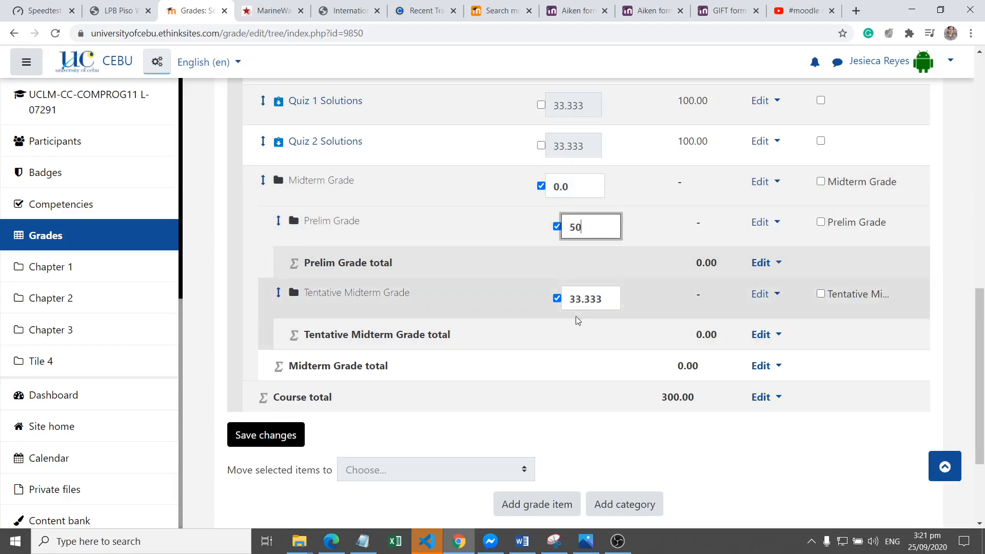
Set the Tentative Midterm Grade weight to 50 and save the gradebook weights
{"action": "left_click", "coordinate": [600, 299]}
{"action": "double_click", "coordinate": [564, 296]}
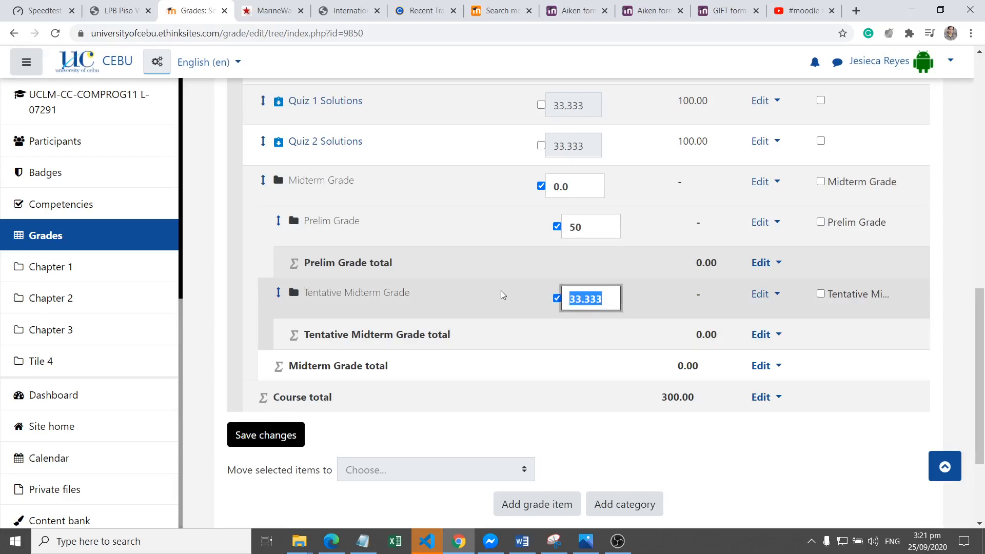
{"action": "type", "text": "50"}
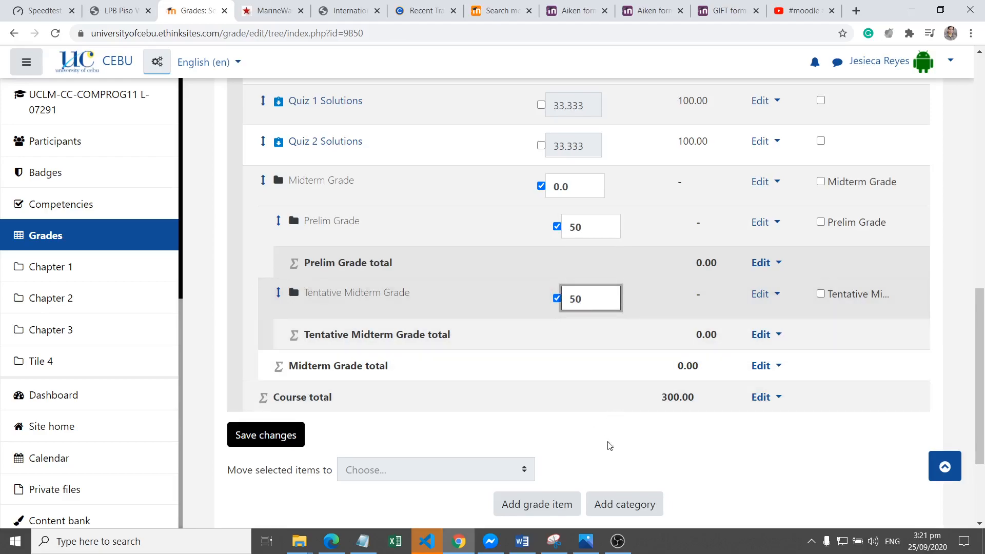
{"action": "key", "text": "Return"}
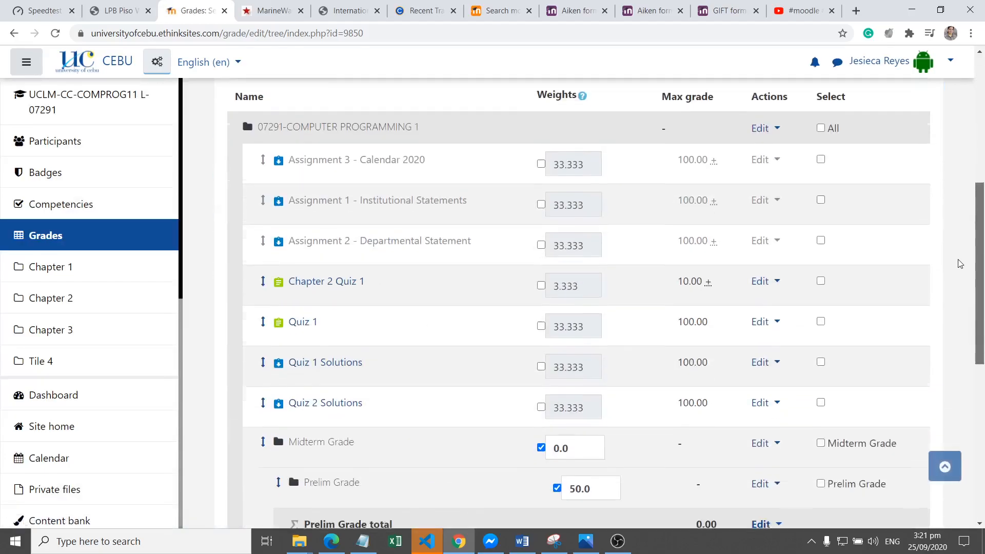
Try to set the Midterm Grade category's weight to 100
{"action": "left_click_drag", "start_coordinate": [958, 260], "coordinate": [935, 329]}
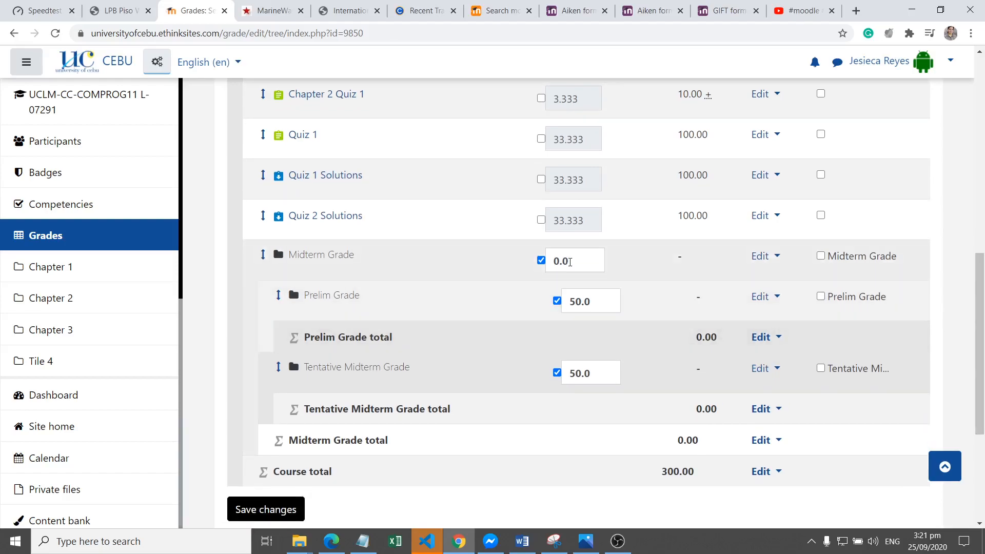
{"action": "double_click", "coordinate": [575, 259]}
{"action": "type", "text": "1"}
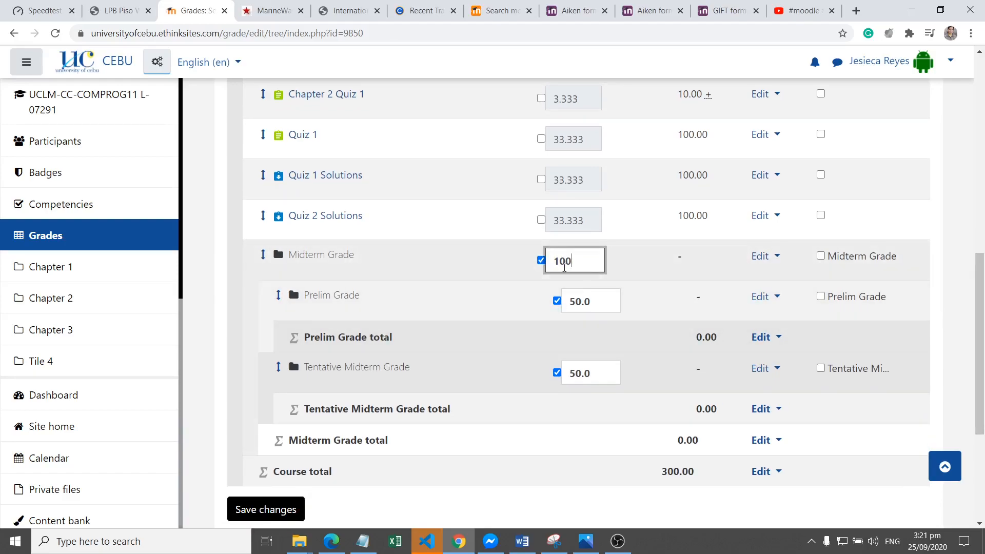
{"action": "left_click", "coordinate": [612, 464]}
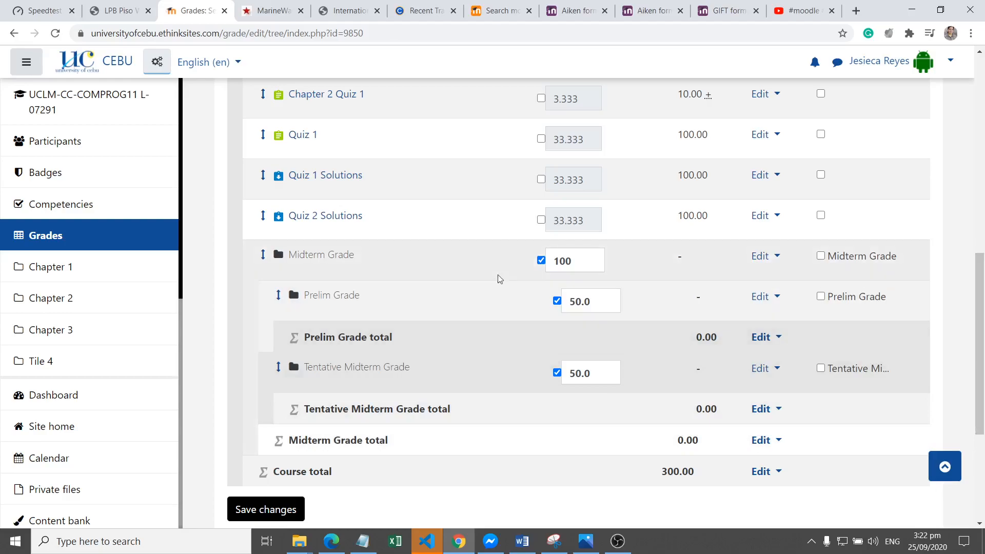
Start a new grade category, leaving the unsaved weight change behind, and name it Prelim Class Standing
{"action": "left_click_drag", "start_coordinate": [983, 314], "coordinate": [974, 363]}
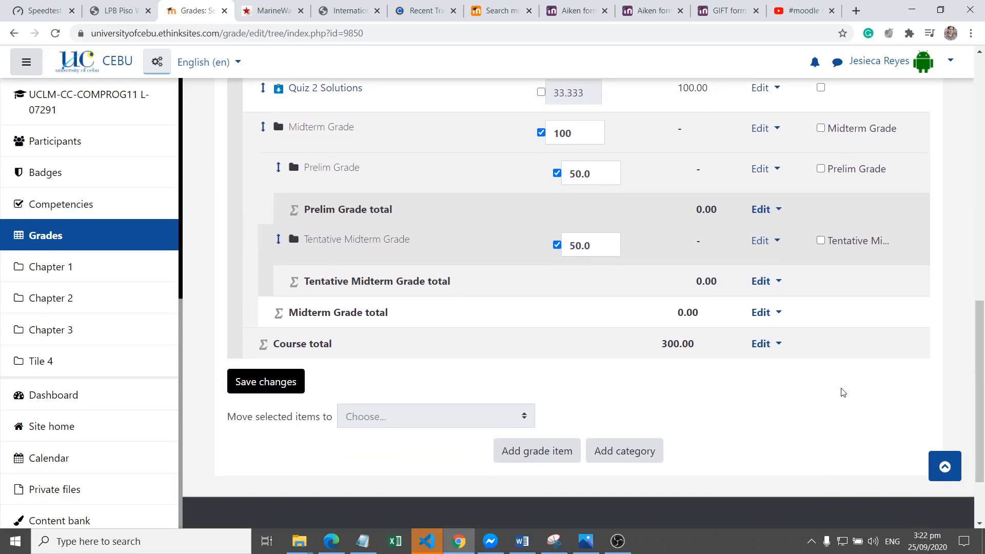
{"action": "left_click", "coordinate": [638, 449]}
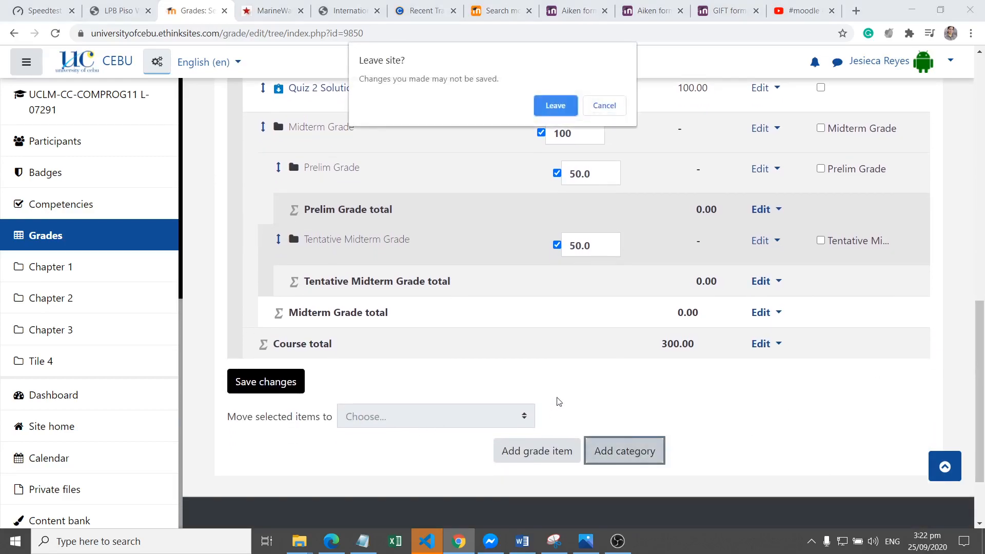
{"action": "left_click", "coordinate": [555, 105]}
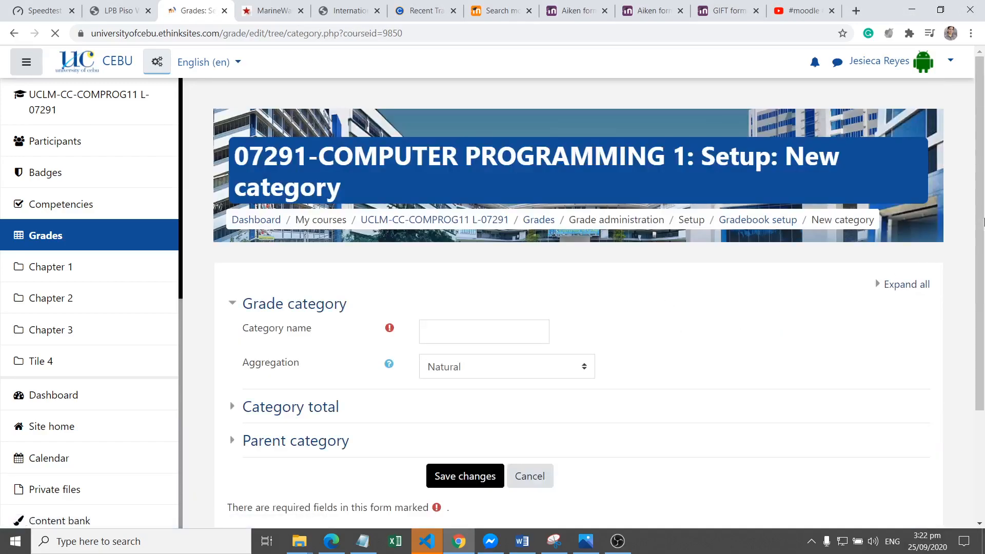
{"action": "left_click_drag", "start_coordinate": [984, 256], "coordinate": [984, 267]}
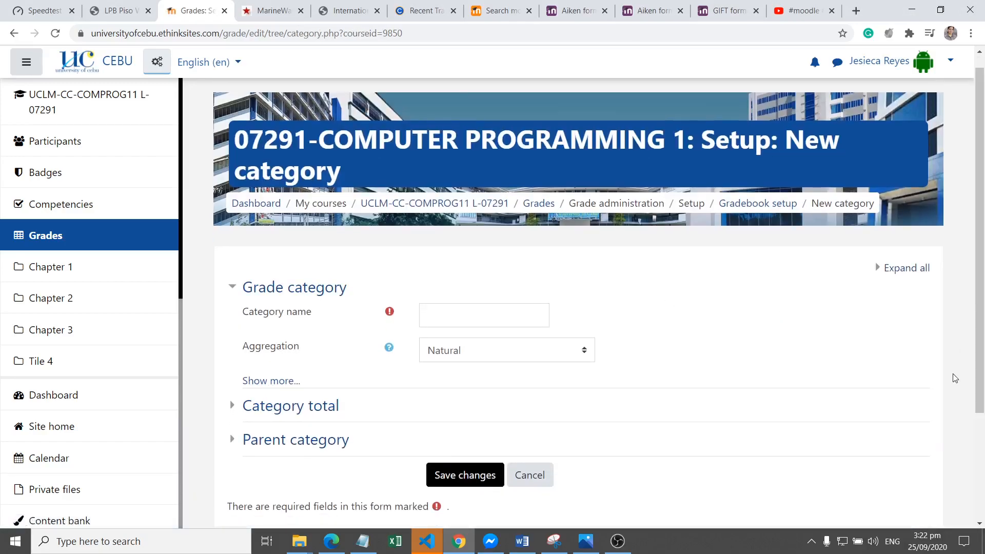
{"action": "left_click", "coordinate": [528, 322]}
{"action": "type", "text": "Prelim Class Standing"}
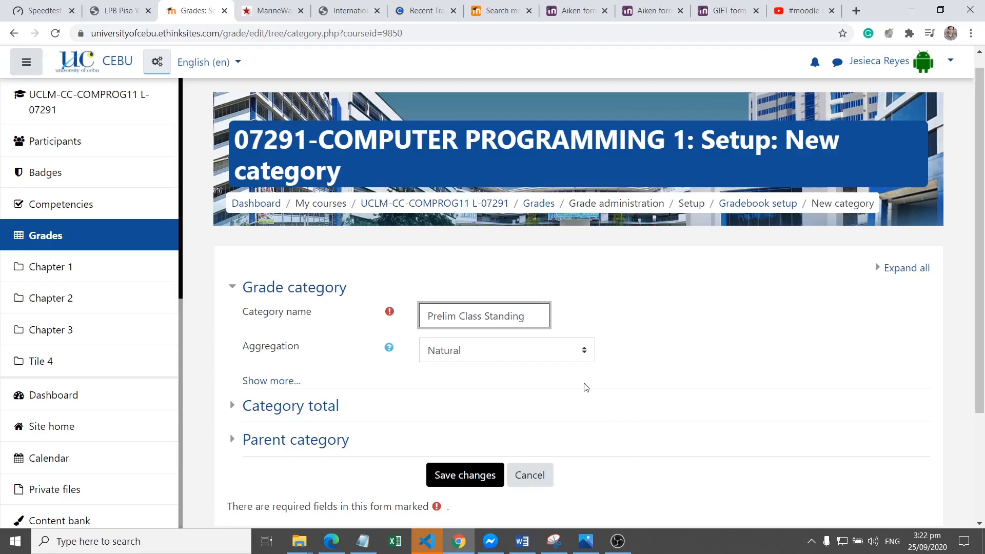
Set Prelim Grade as the parent category of Prelim Class Standing
{"action": "left_click", "coordinate": [309, 450]}
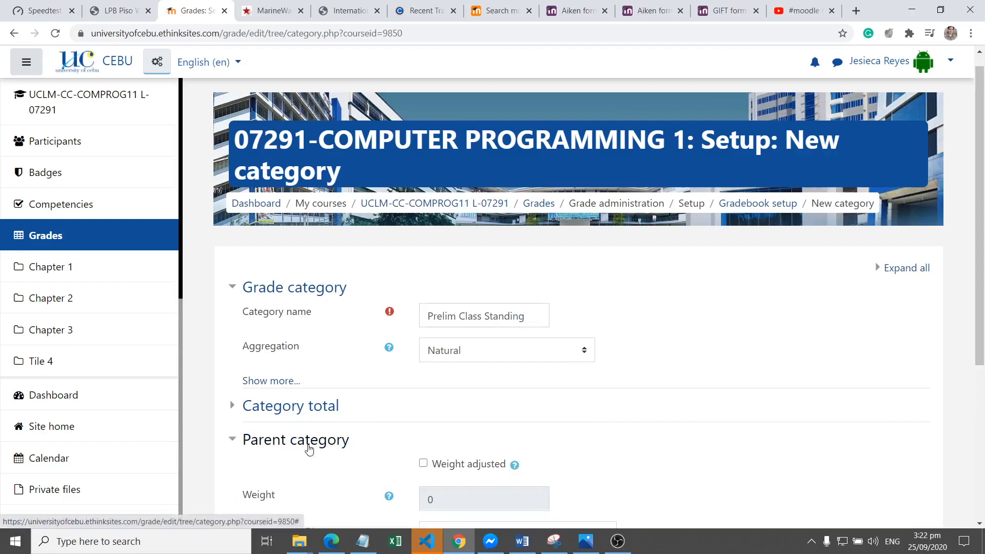
{"action": "scroll", "coordinate": [981, 318], "scroll_direction": "down", "scroll_amount": 1}
{"action": "scroll", "coordinate": [981, 318], "scroll_direction": "down", "scroll_amount": 1}
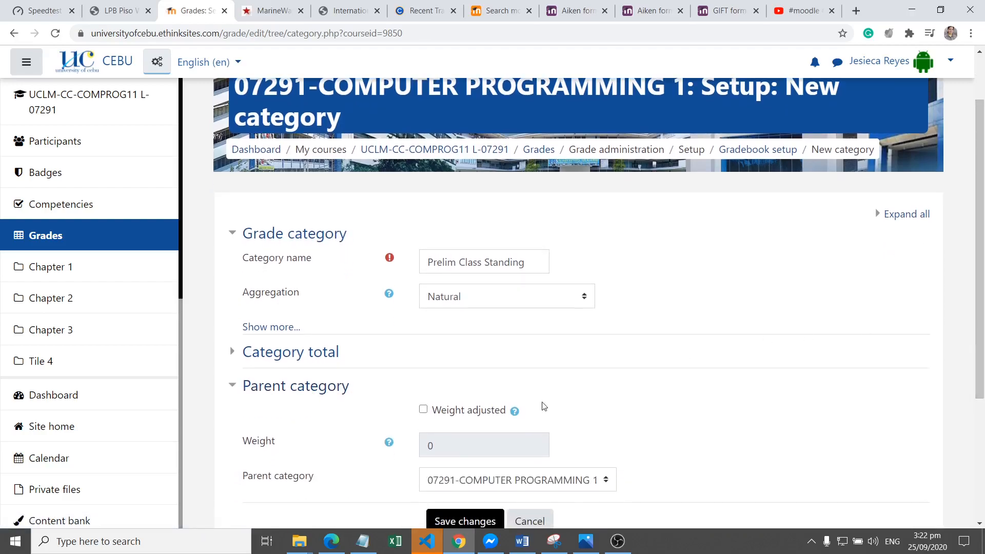
{"action": "scroll", "coordinate": [981, 302], "scroll_direction": "down", "scroll_amount": 2}
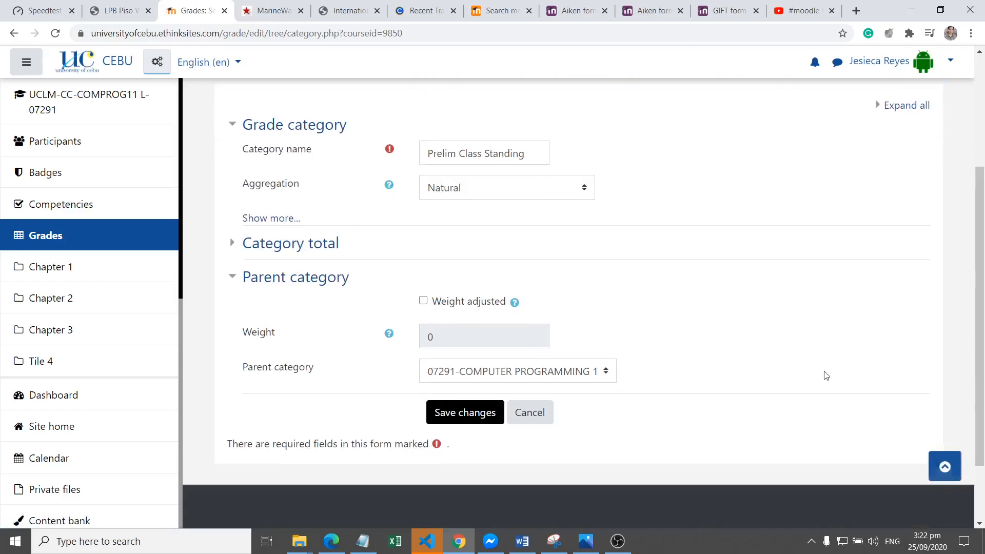
{"action": "left_click", "coordinate": [522, 374]}
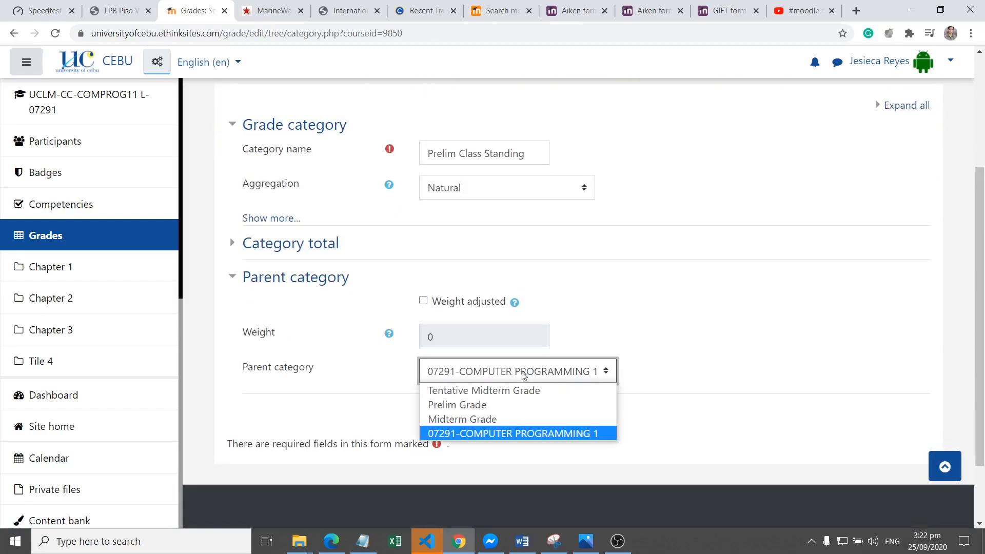
{"action": "left_click", "coordinate": [496, 405]}
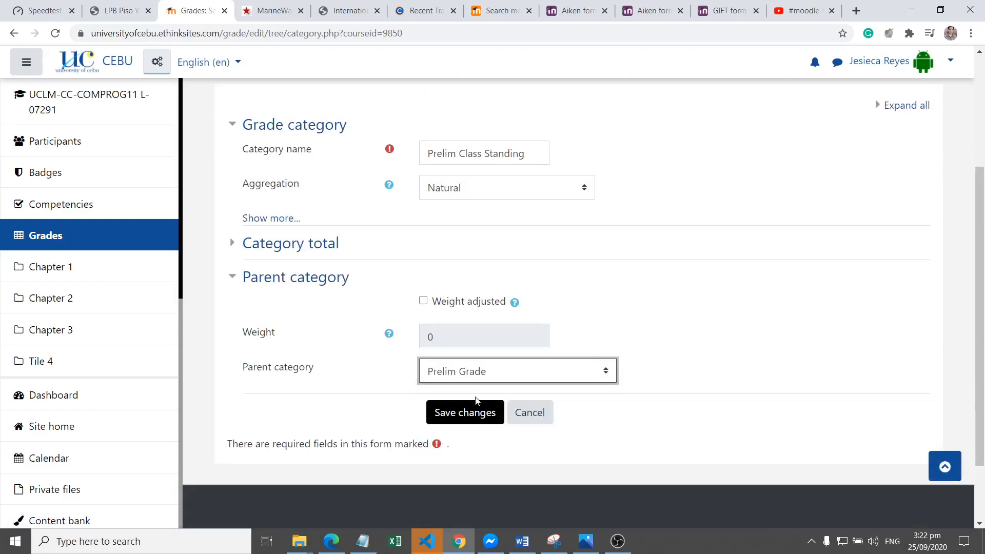
Enable weight adjustment for Prelim Class Standing, set its weight to 70, and save the category
{"action": "left_click", "coordinate": [417, 301]}
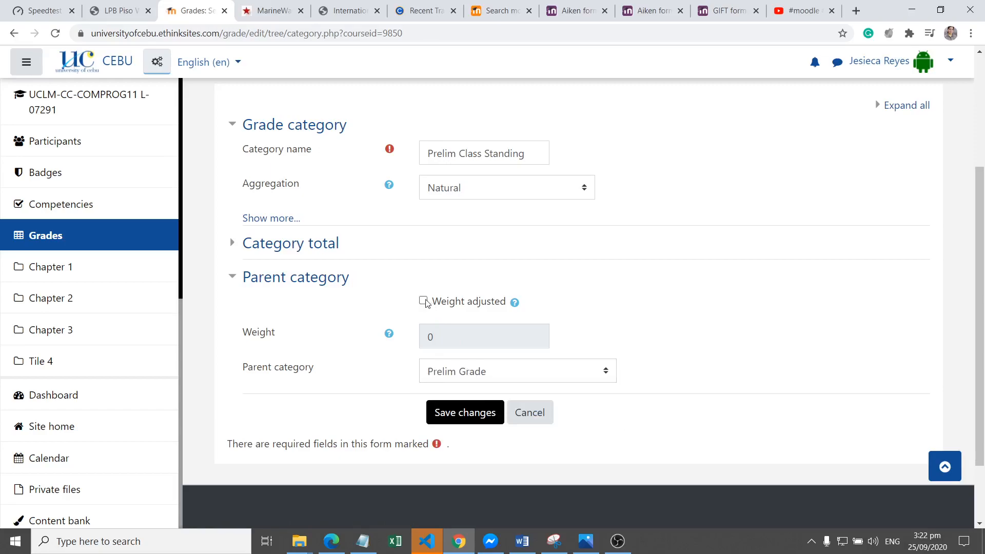
{"action": "left_click", "coordinate": [425, 302]}
{"action": "double_click", "coordinate": [435, 334]}
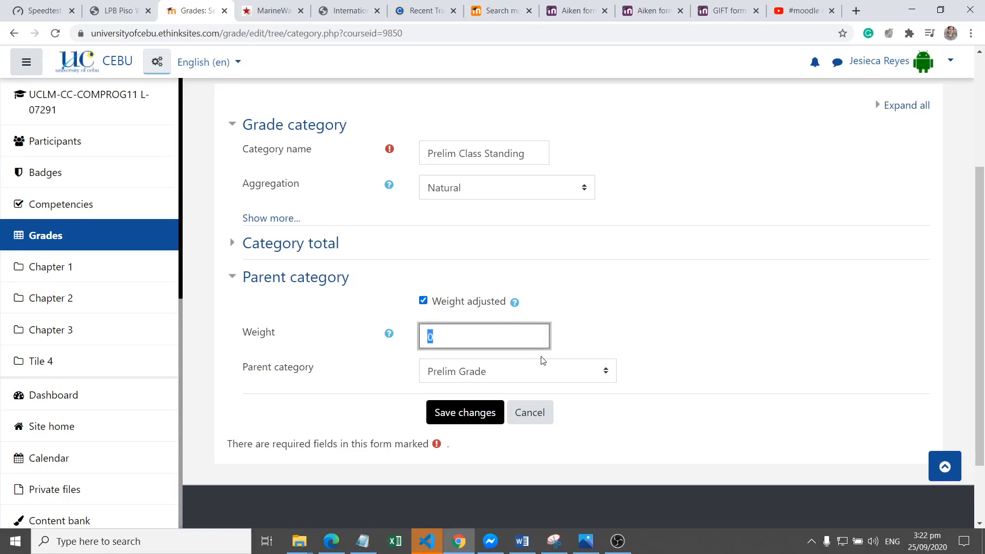
{"action": "type", "text": "70"}
{"action": "left_click", "coordinate": [468, 414]}
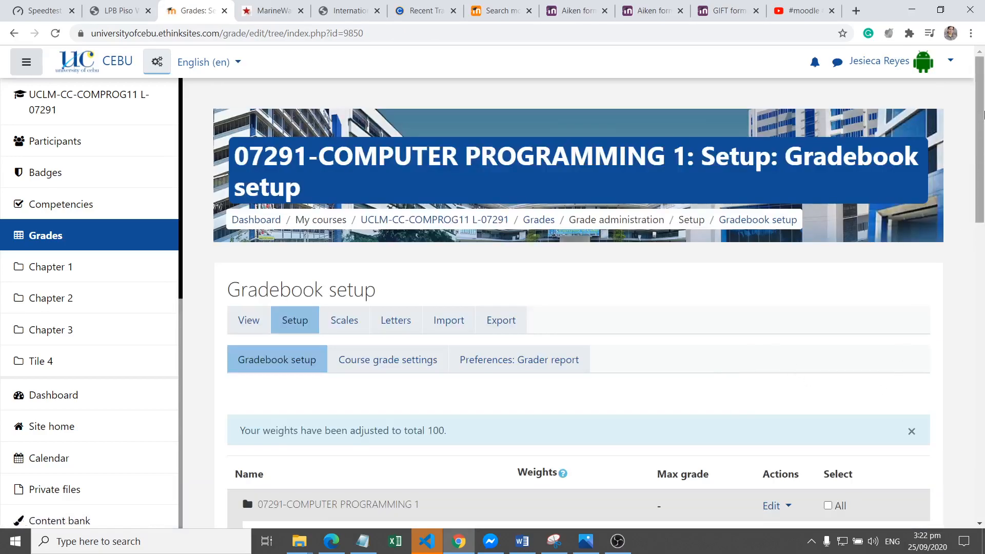
Add a grade category named Prelim Exam with Prelim Grade as its parent category, and save it
{"action": "left_click_drag", "start_coordinate": [983, 117], "coordinate": [931, 341]}
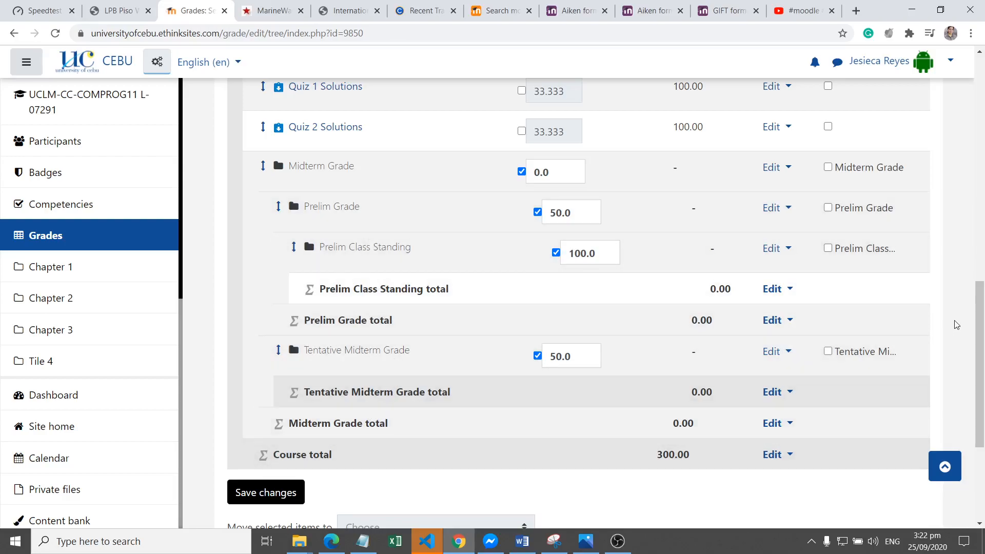
{"action": "scroll", "coordinate": [981, 332], "scroll_direction": "down", "scroll_amount": 3}
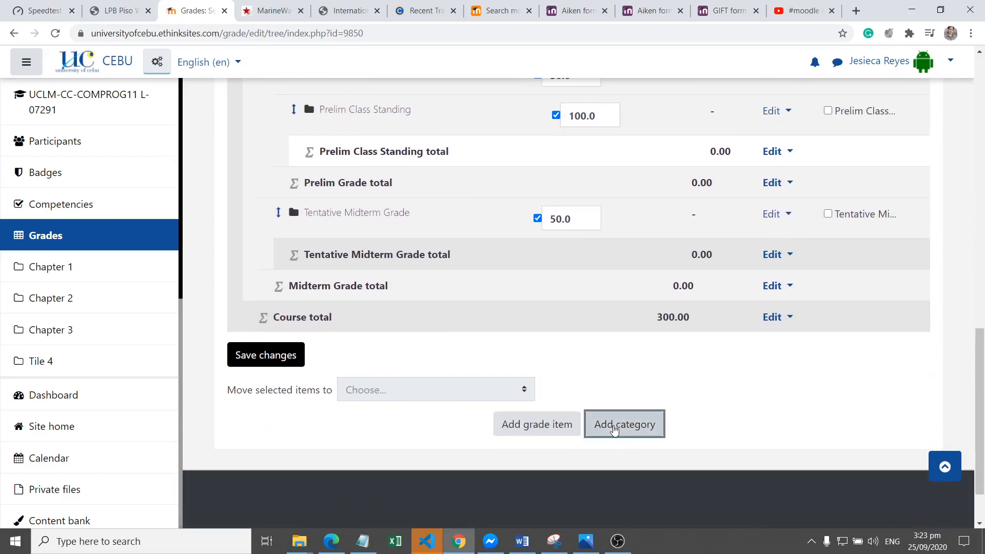
{"action": "left_click", "coordinate": [623, 425]}
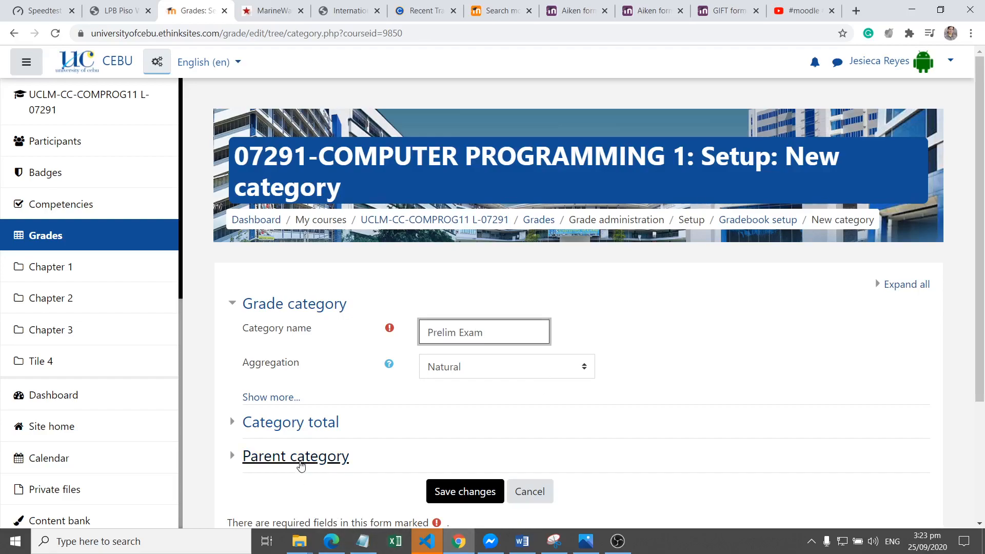
{"action": "left_click", "coordinate": [301, 463]}
{"action": "left_click_drag", "start_coordinate": [984, 149], "coordinate": [984, 211]}
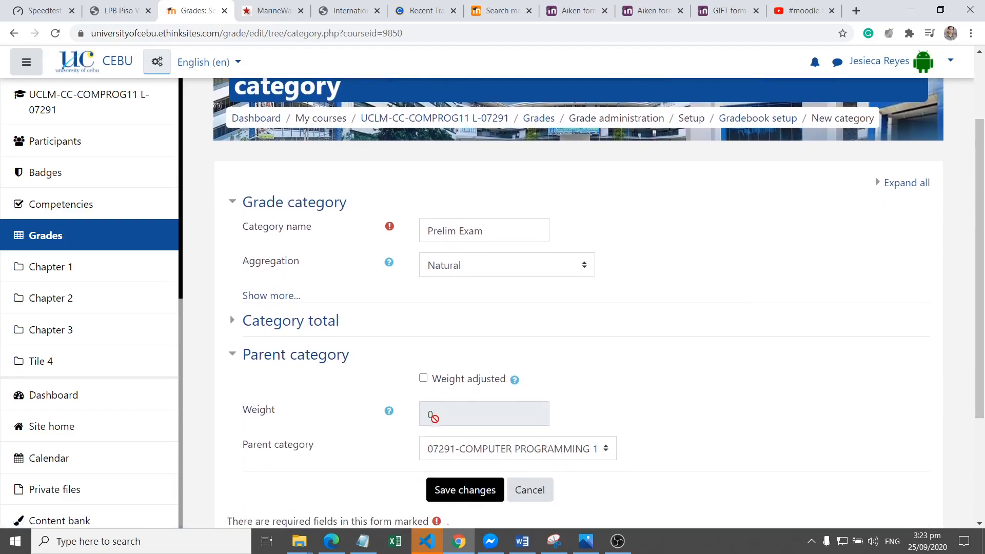
{"action": "left_click", "coordinate": [502, 450]}
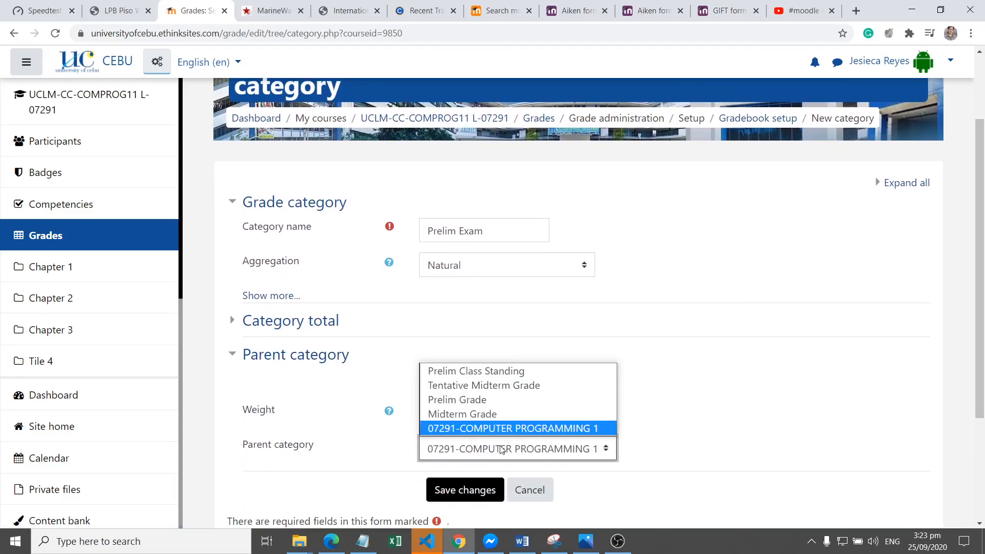
{"action": "left_click", "coordinate": [503, 401]}
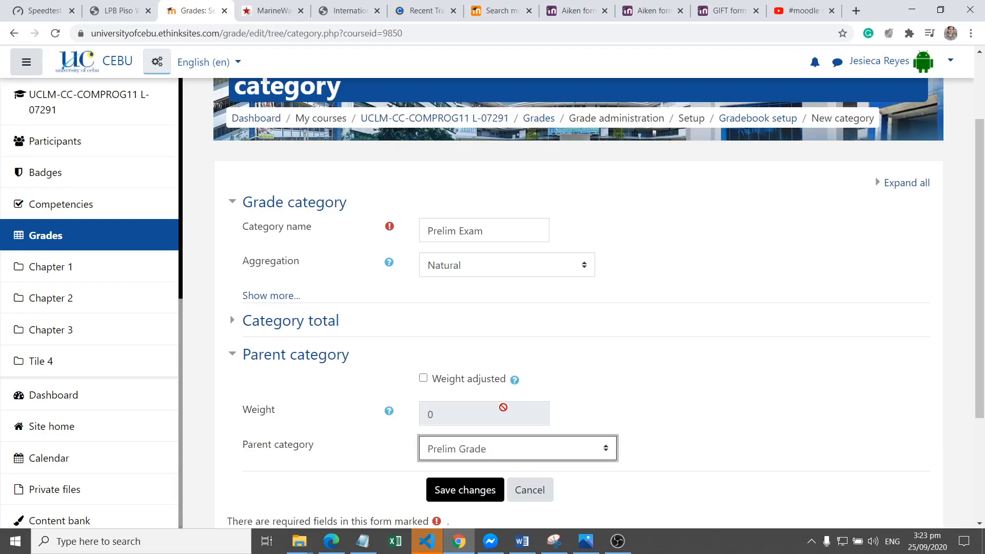
{"action": "left_click", "coordinate": [471, 485]}
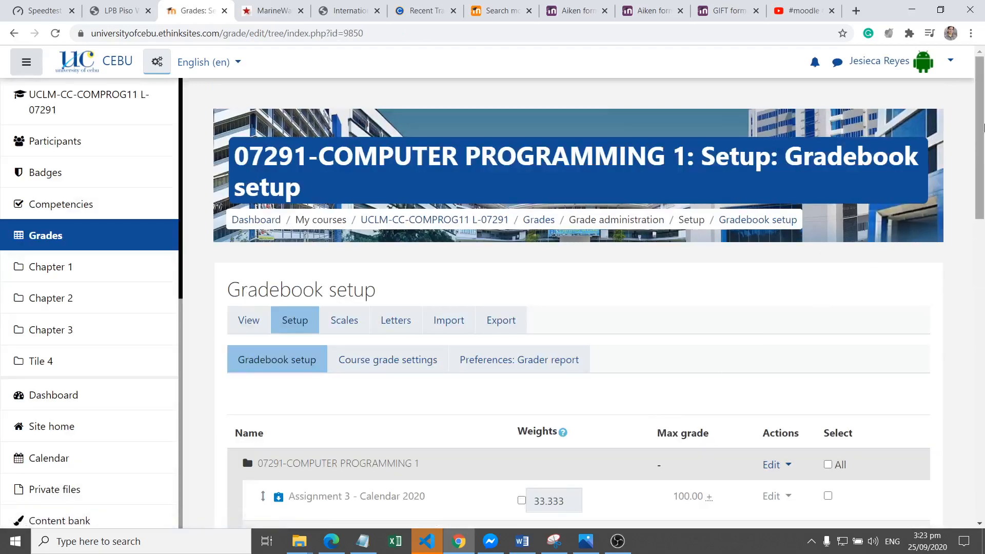
Enable weight adjustment for Prelim Exam in the gradebook setup, set its weight to 30, and save
{"action": "left_click_drag", "start_coordinate": [983, 127], "coordinate": [924, 341]}
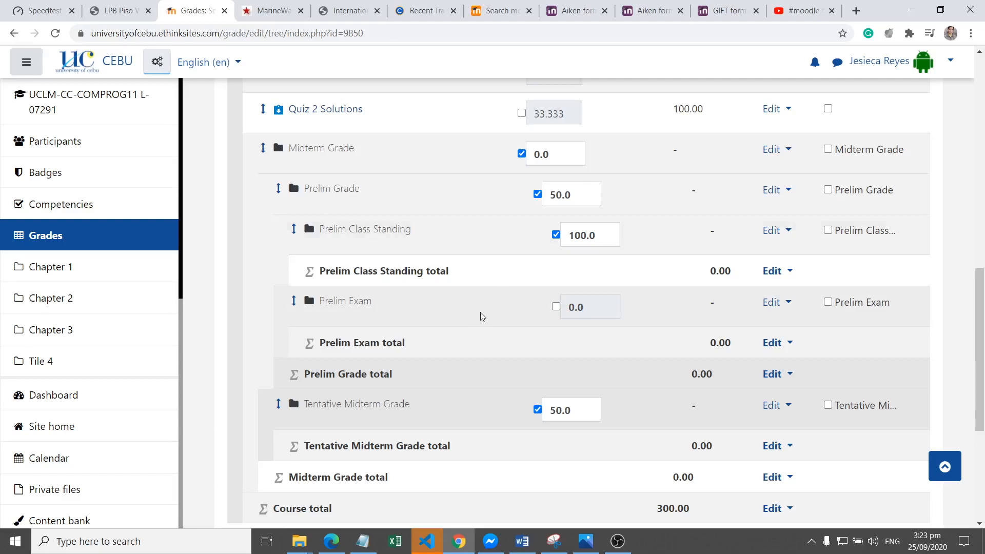
{"action": "left_click", "coordinate": [556, 306]}
{"action": "key", "text": "Tab"}
{"action": "type", "text": "30"}
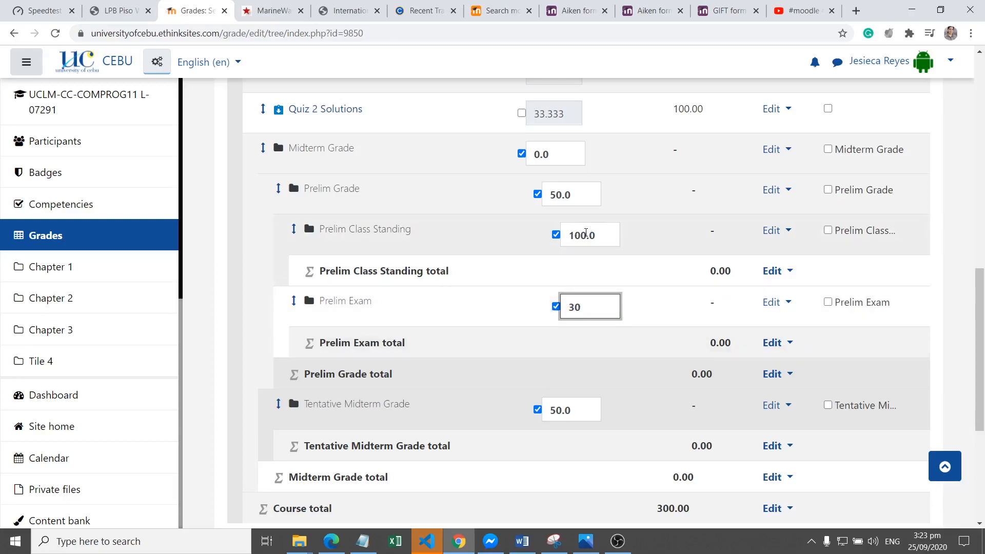
{"action": "key", "text": "Return"}
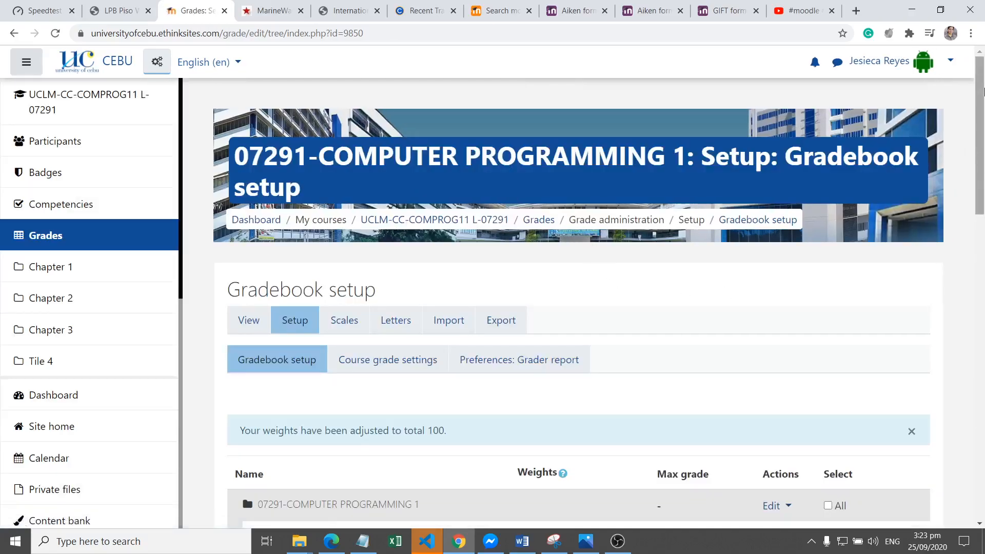
Set the weights under Prelim Grade to 70 for Prelim Class Standing and 30 for Prelim Exam, and save
{"action": "left_click_drag", "start_coordinate": [974, 98], "coordinate": [936, 308]}
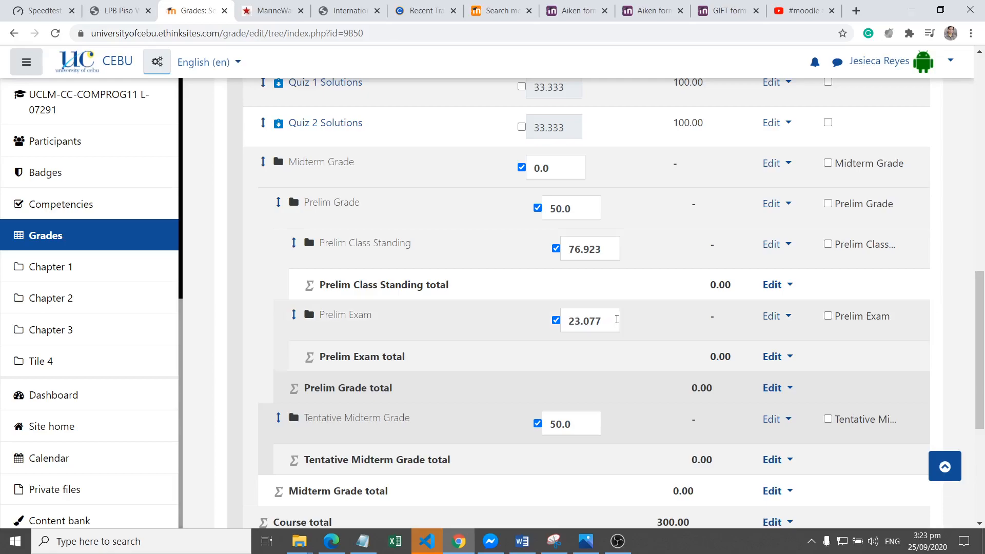
{"action": "left_click_drag", "start_coordinate": [607, 248], "coordinate": [536, 262]}
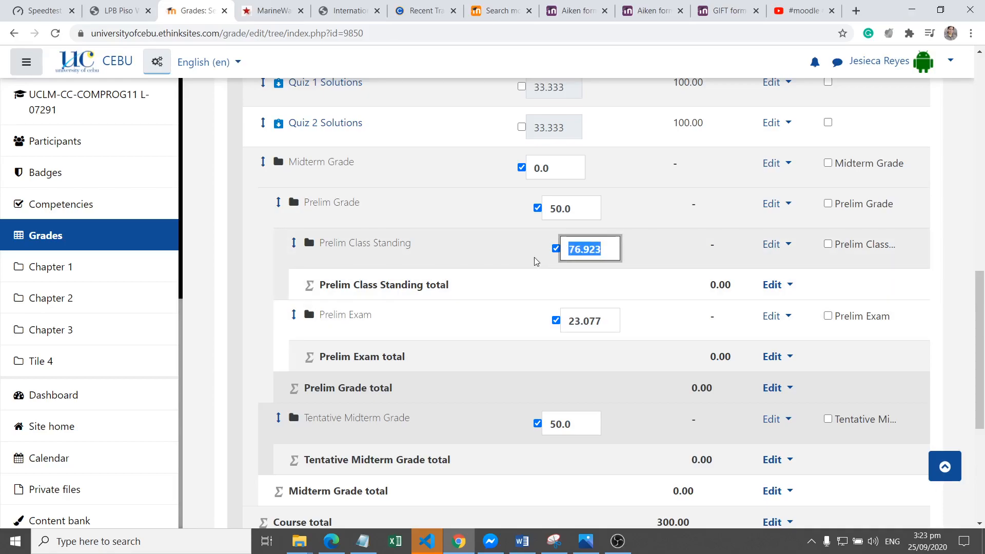
{"action": "type", "text": "70"}
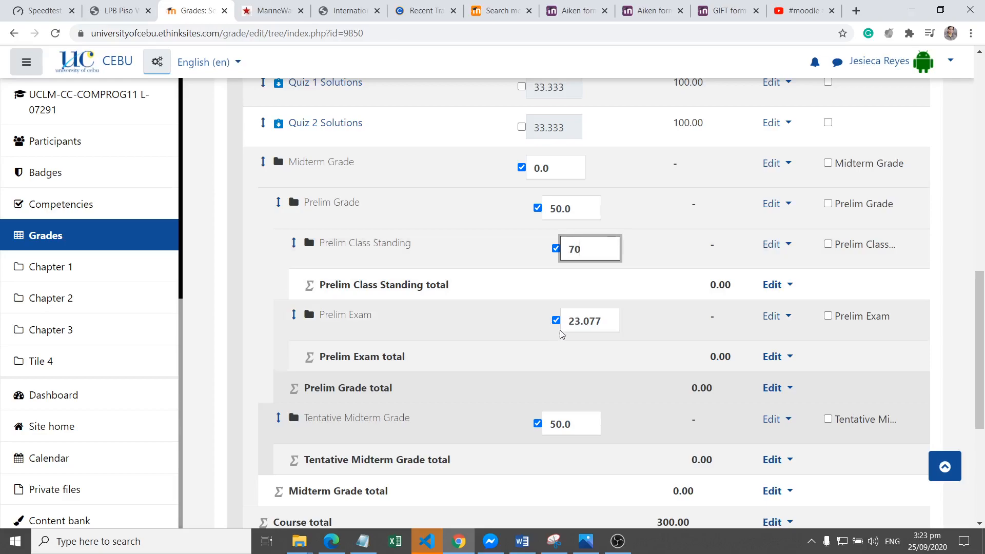
{"action": "left_click_drag", "start_coordinate": [600, 326], "coordinate": [531, 310]}
{"action": "type", "text": "30"}
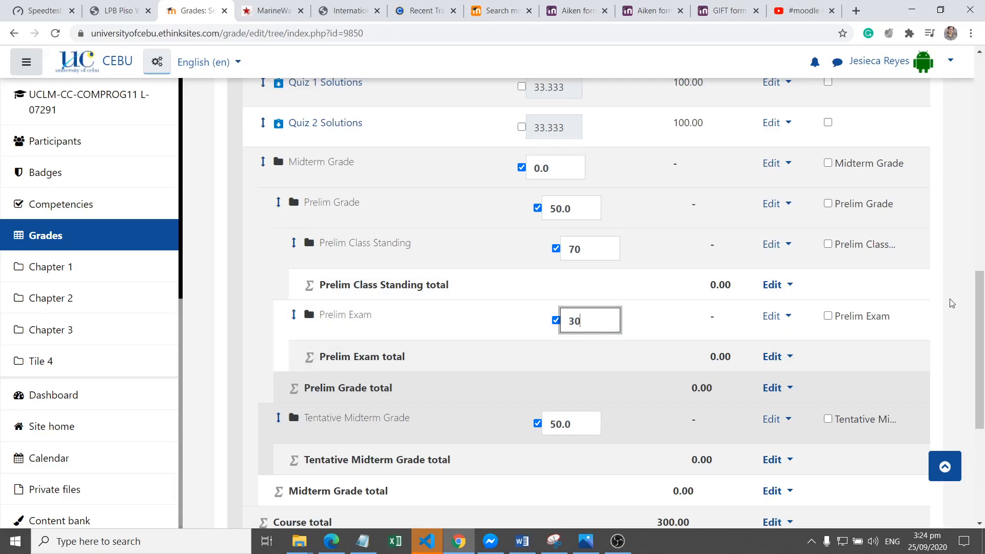
{"action": "left_click_drag", "start_coordinate": [983, 339], "coordinate": [957, 332]}
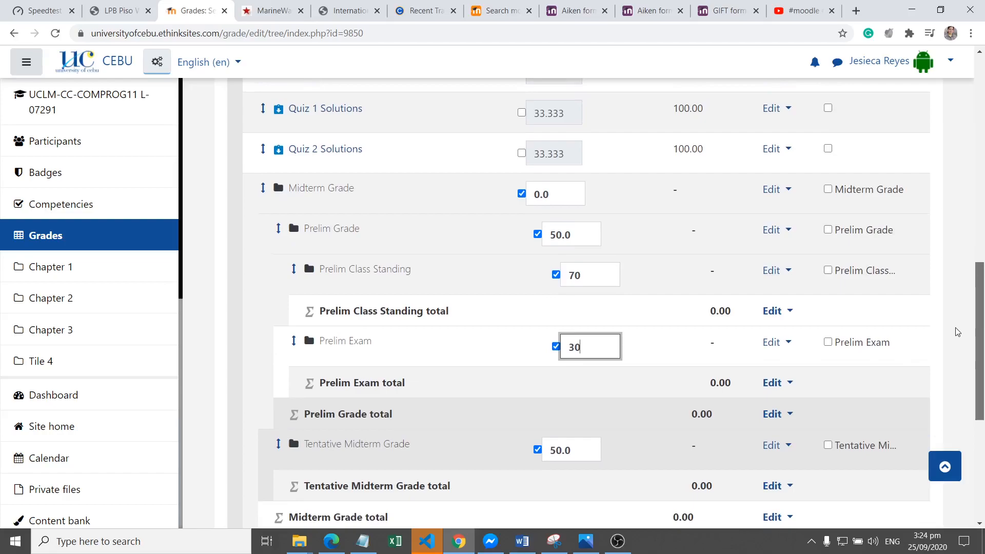
{"action": "key", "text": "Return"}
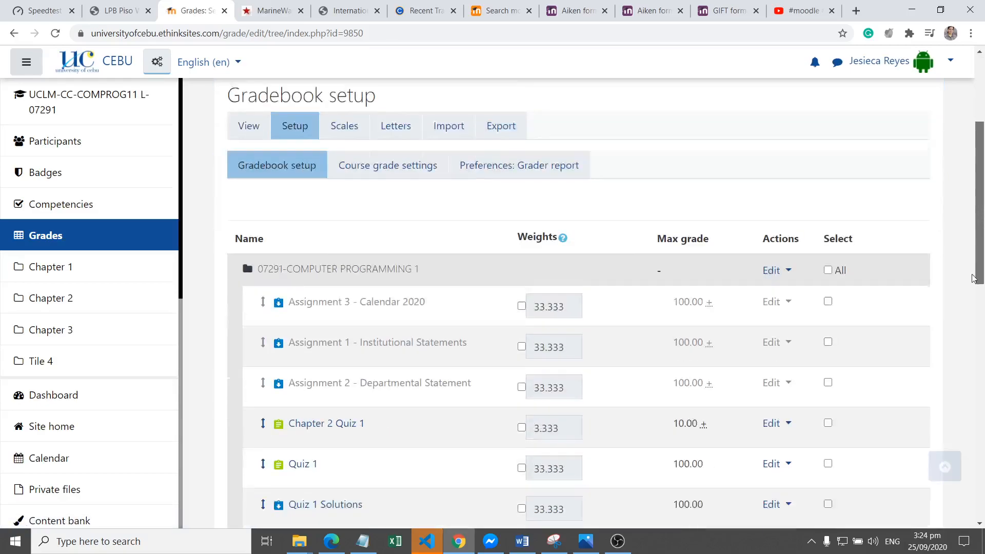
Start a new grade category and name it Tentative Midterm Class Standing
{"action": "left_click_drag", "start_coordinate": [974, 277], "coordinate": [940, 409]}
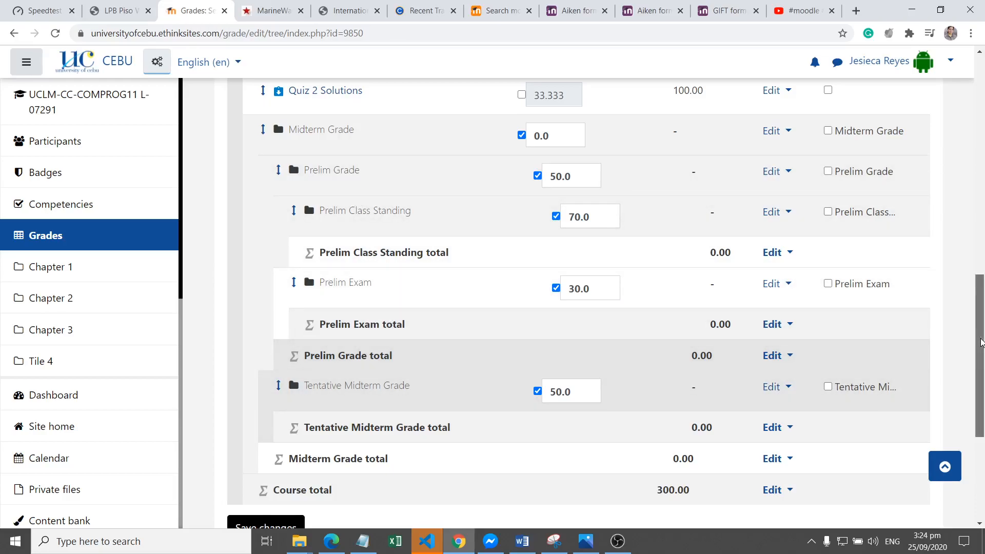
{"action": "left_click_drag", "start_coordinate": [981, 343], "coordinate": [981, 370]}
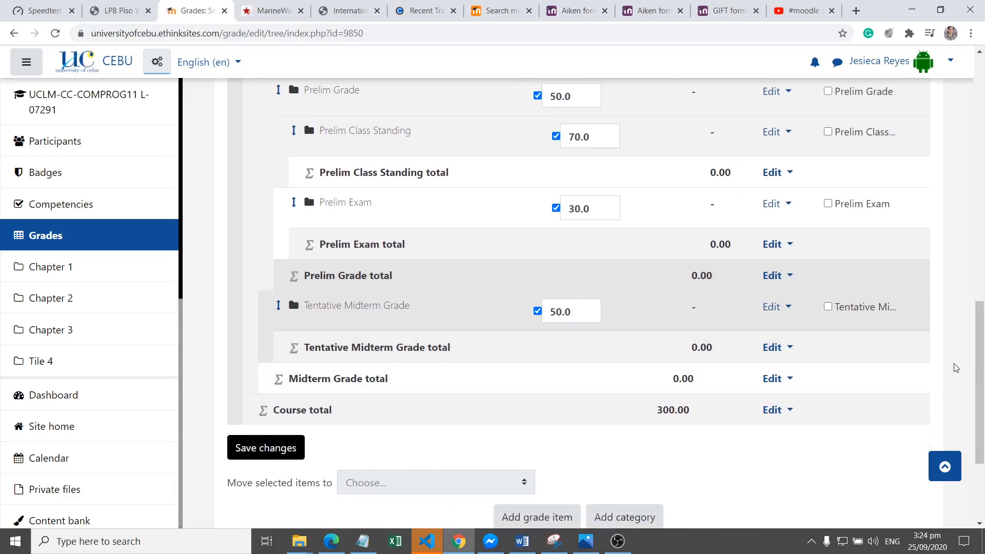
{"action": "scroll", "coordinate": [981, 368], "scroll_direction": "down", "scroll_amount": 1}
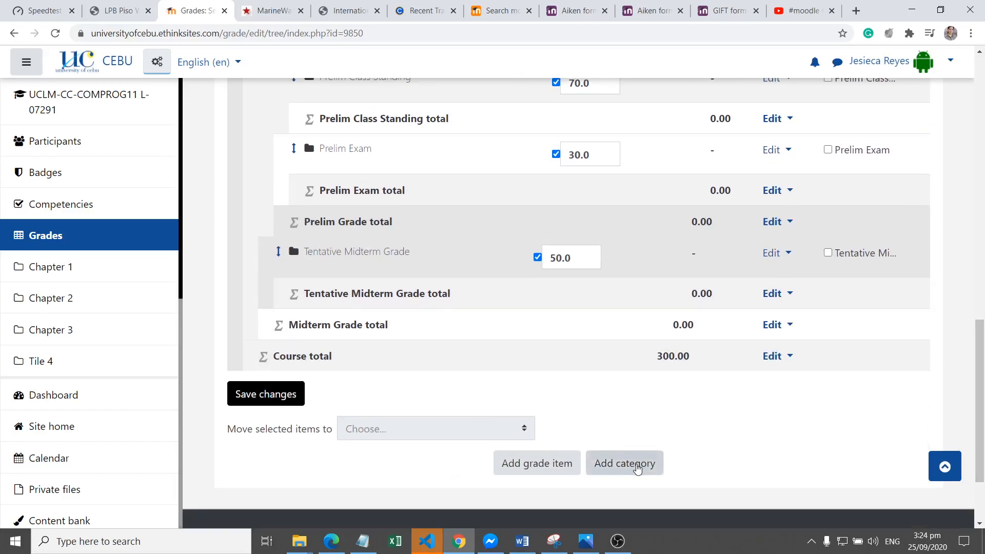
{"action": "left_click", "coordinate": [636, 469]}
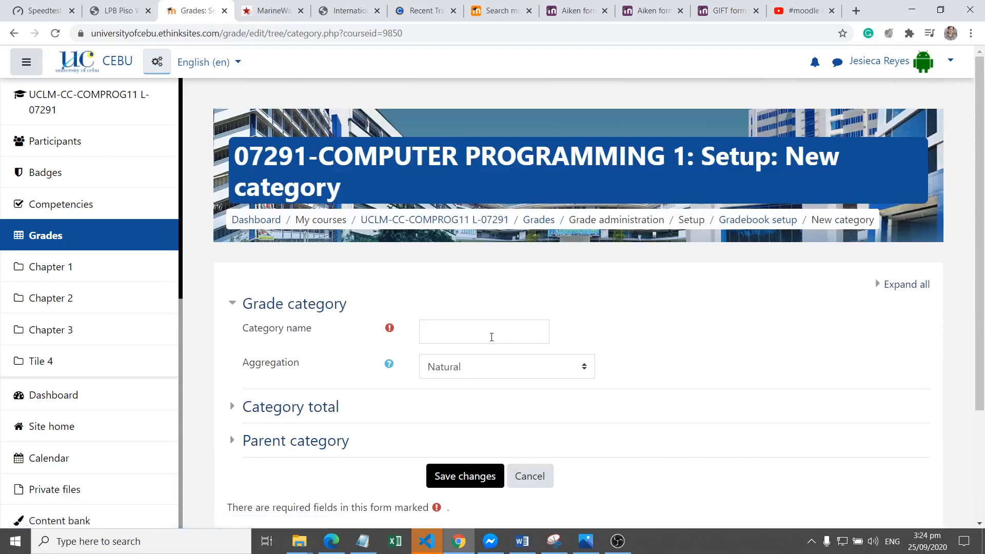
{"action": "left_click", "coordinate": [491, 334]}
{"action": "type", "text": "Tent"}
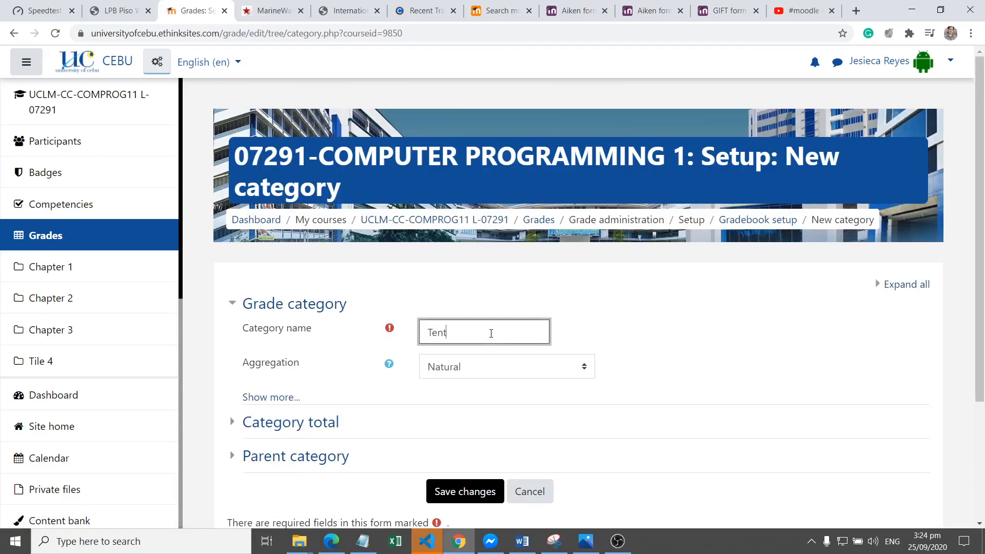
{"action": "type", "text": "ative Mod="}
{"action": "key", "text": "BackSpace"}
{"action": "key", "text": "BackSpace"}
{"action": "key", "text": "BackSpace"}
{"action": "type", "text": "idterm Class Standing"}
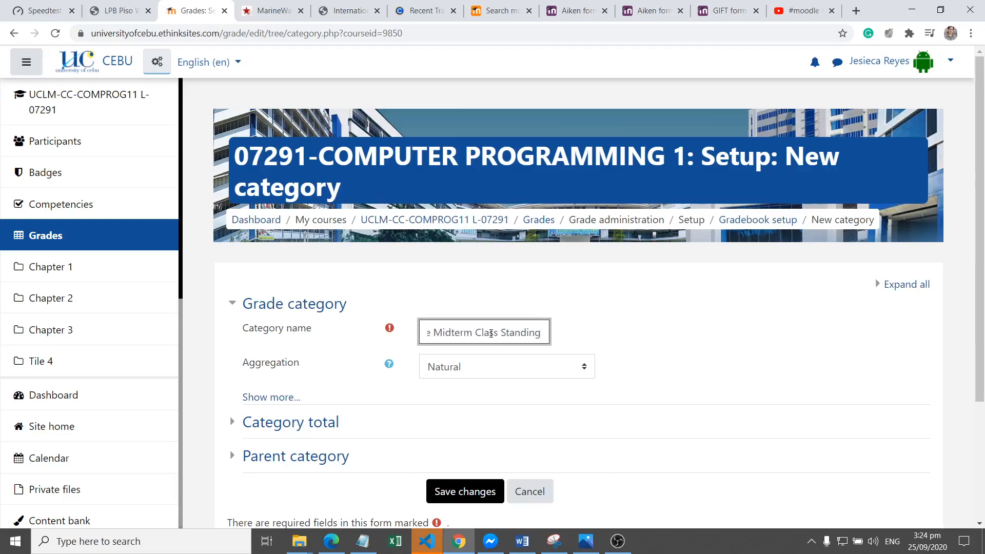
Set Tentative Midterm Grade as the parent category of Tentative Midterm Class Standing and save the category
{"action": "scroll", "coordinate": [673, 324], "scroll_direction": "down", "scroll_amount": 2}
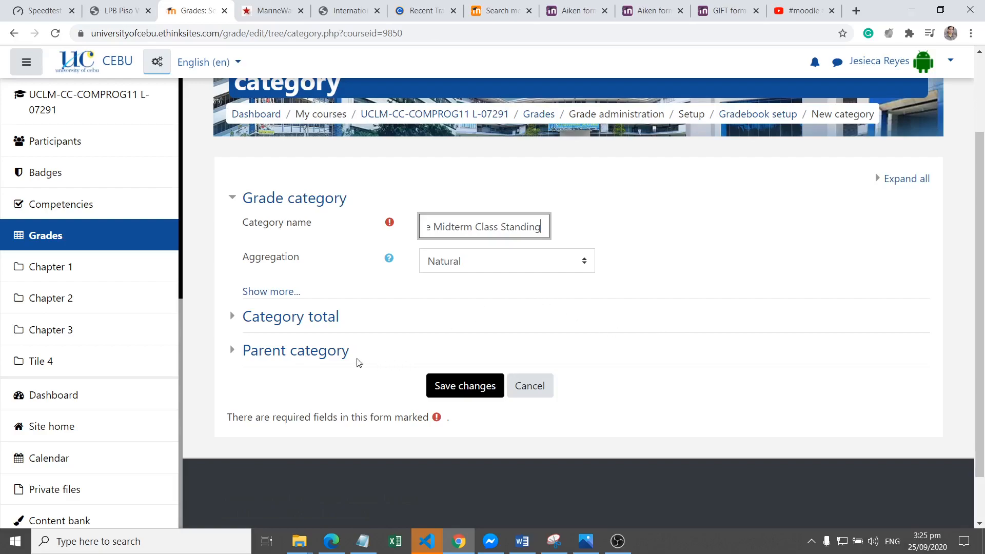
{"action": "left_click", "coordinate": [334, 357]}
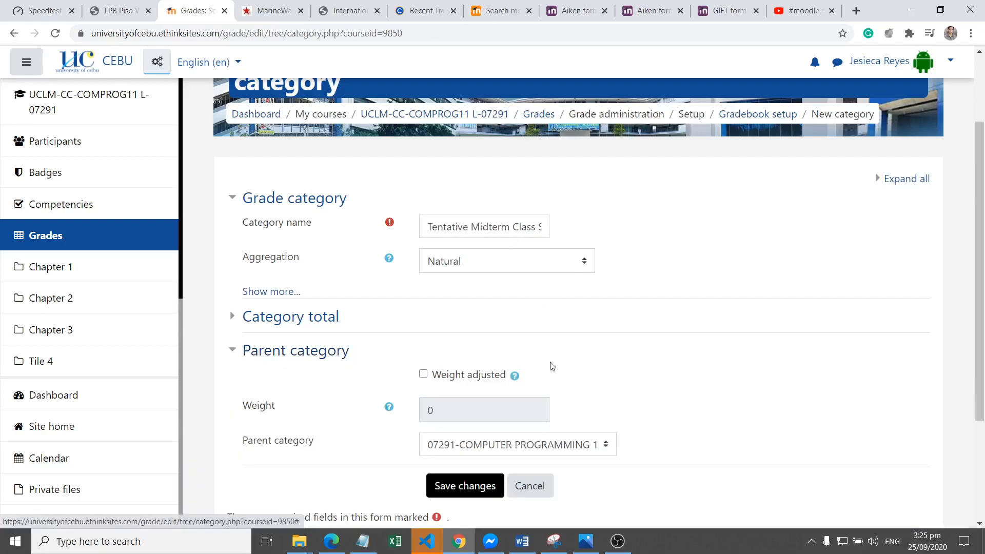
{"action": "left_click", "coordinate": [500, 454]}
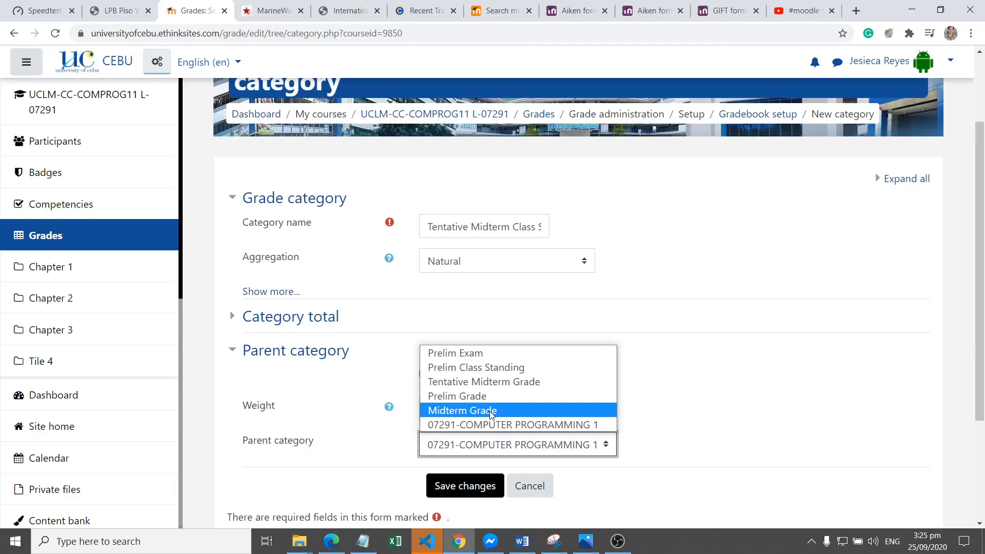
{"action": "left_click", "coordinate": [505, 382]}
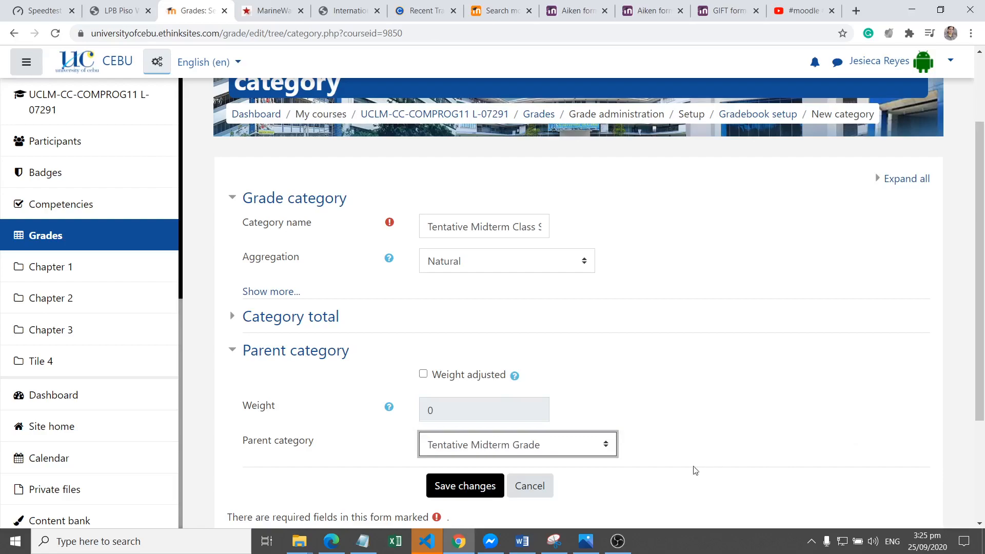
{"action": "left_click", "coordinate": [480, 487]}
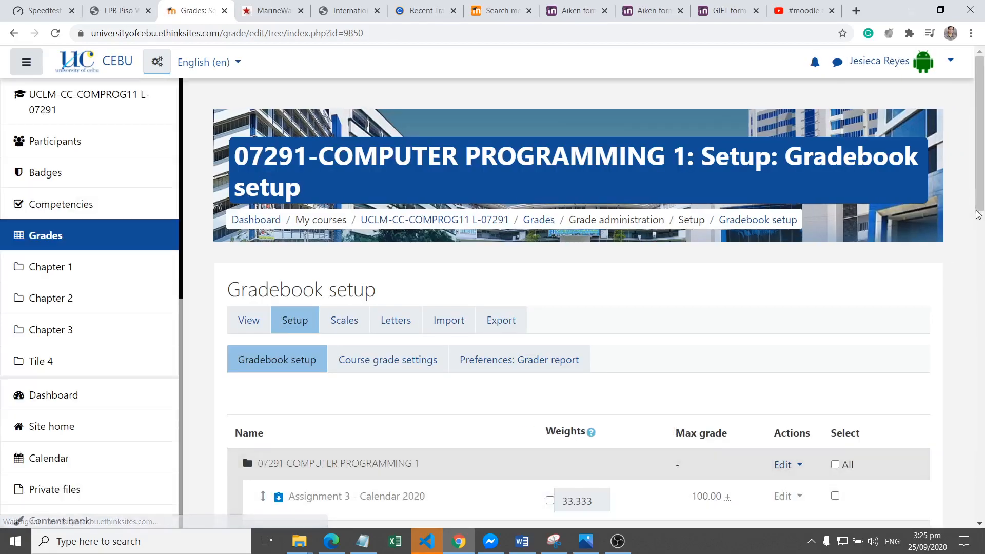
Start another new grade category and name it Midterm Exam
{"action": "left_click_drag", "start_coordinate": [982, 187], "coordinate": [964, 404]}
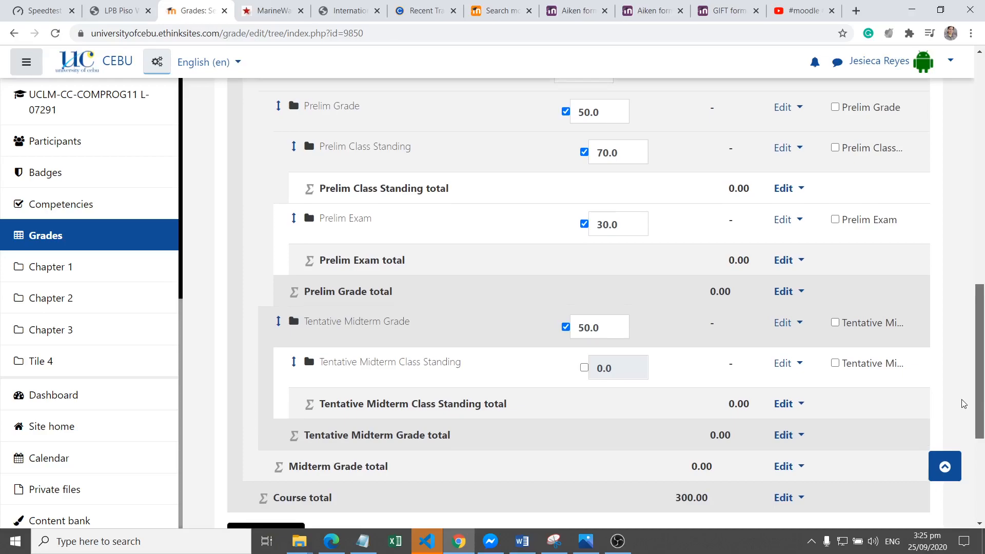
{"action": "left_click_drag", "start_coordinate": [963, 404], "coordinate": [964, 404]}
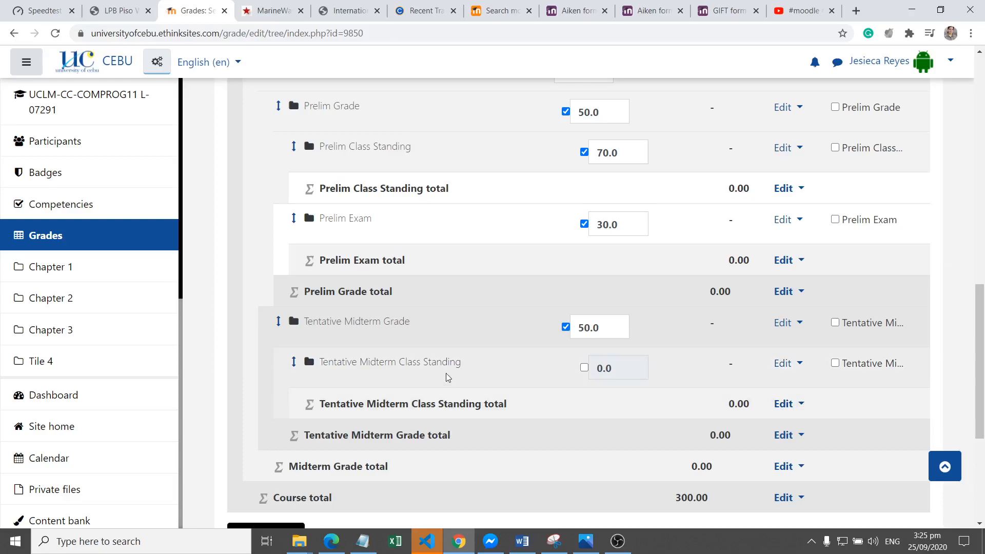
{"action": "left_click_drag", "start_coordinate": [983, 292], "coordinate": [982, 353]}
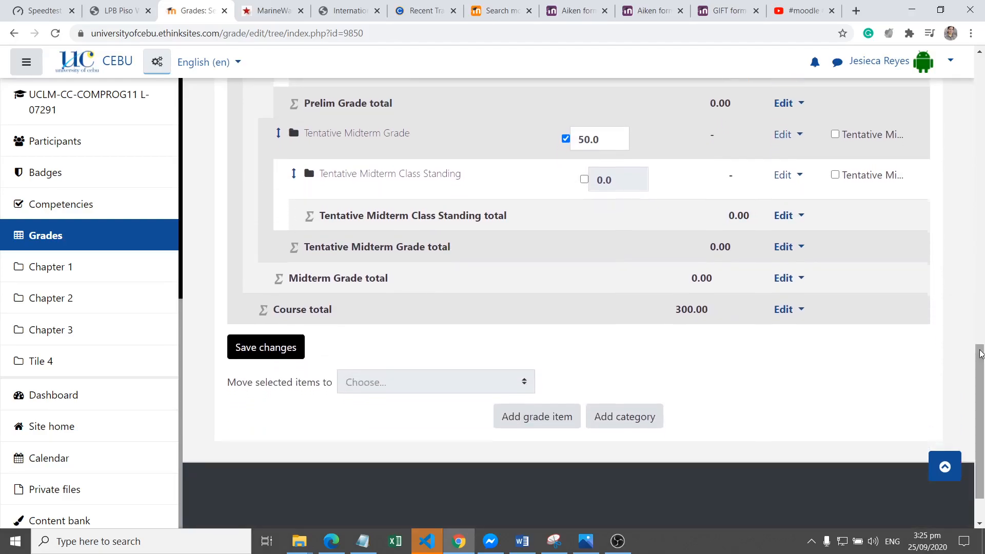
{"action": "left_click", "coordinate": [631, 426]}
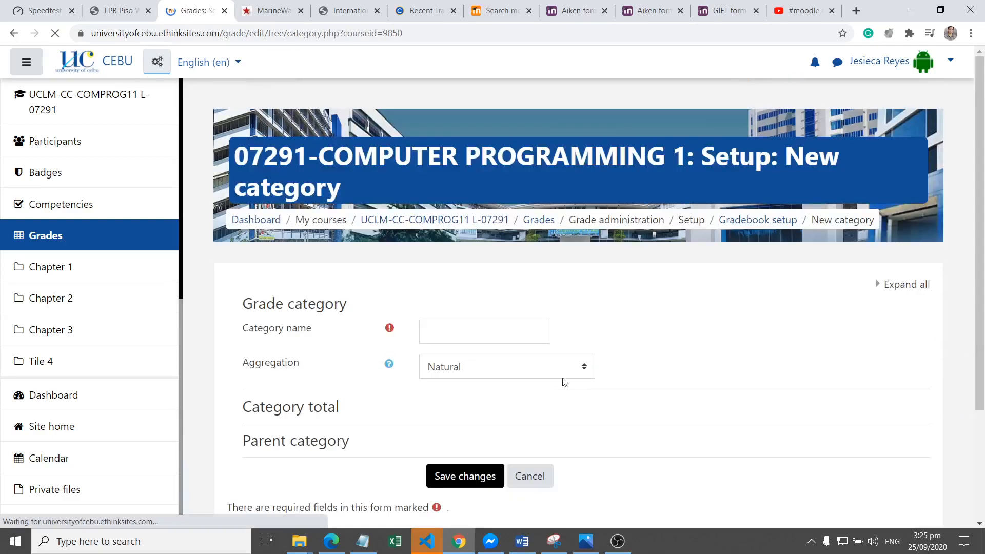
{"action": "left_click", "coordinate": [493, 328]}
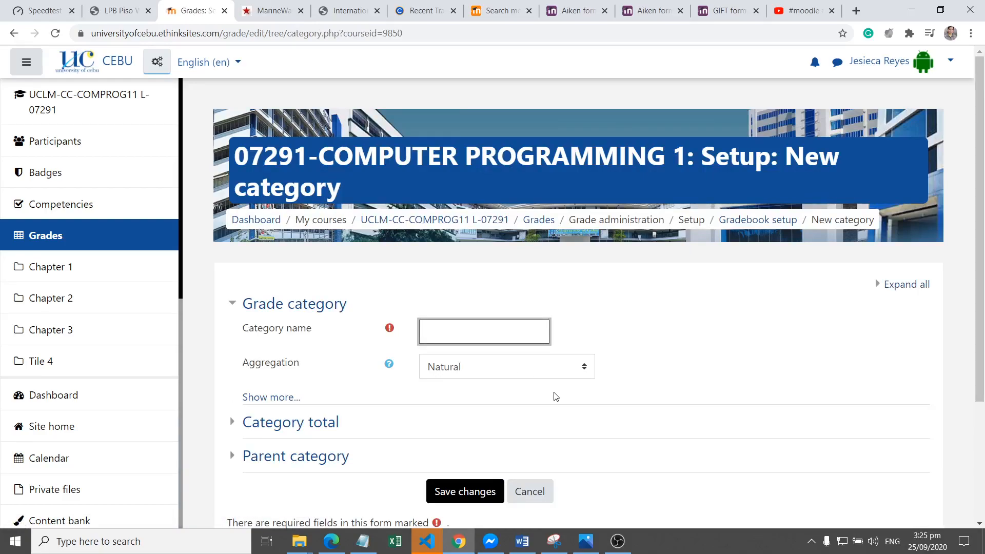
{"action": "type", "text": "idter"}
{"action": "type", "text": "Modter"}
{"action": "key", "text": "BackSpace"}
{"action": "key", "text": "BackSpace"}
{"action": "key", "text": "BackSpace"}
{"action": "key", "text": "BackSpace"}
{"action": "type", "text": "idterm Exam"}
Set Tentative Midterm Grade as the parent category of Midterm Exam and save the category
{"action": "left_click", "coordinate": [296, 456]}
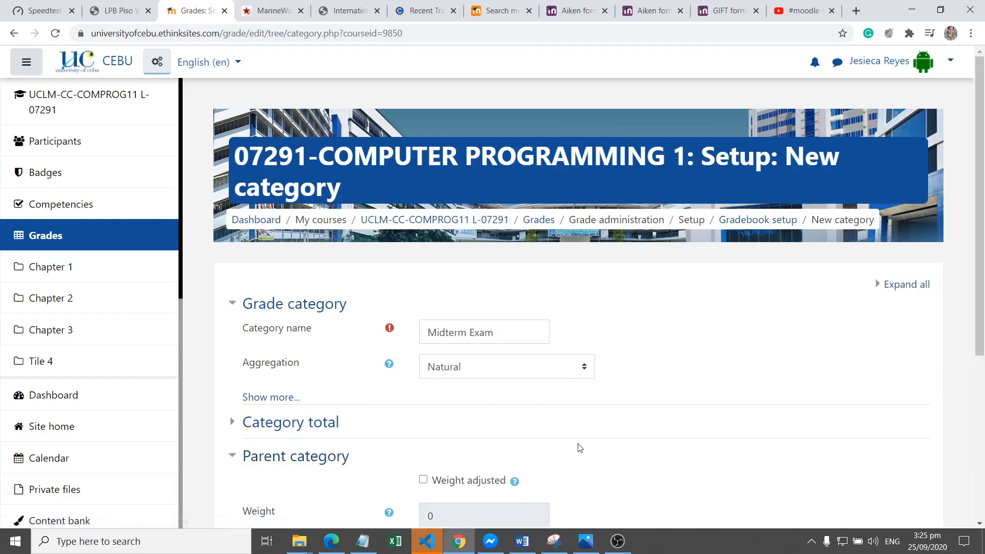
{"action": "left_click_drag", "start_coordinate": [981, 263], "coordinate": [961, 338]}
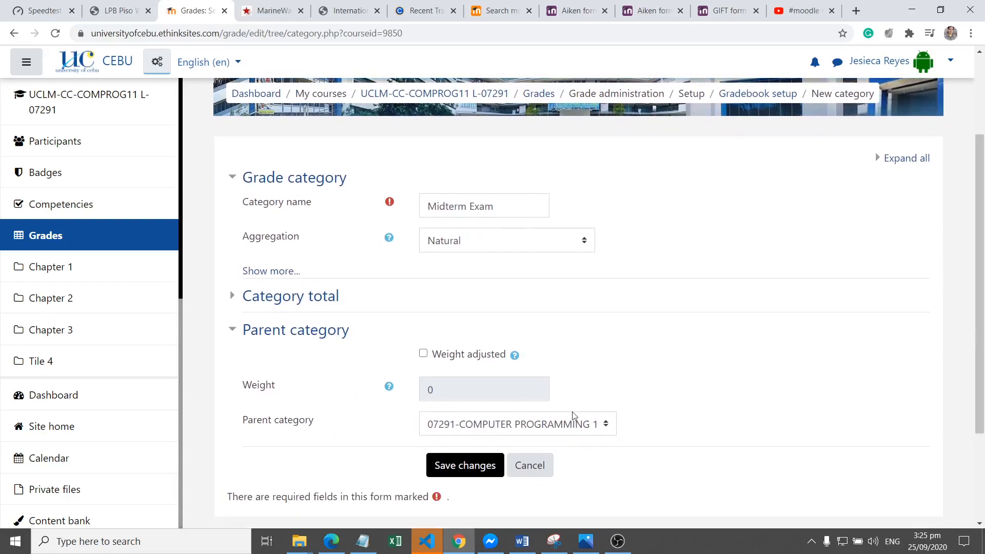
{"action": "left_click", "coordinate": [470, 431]}
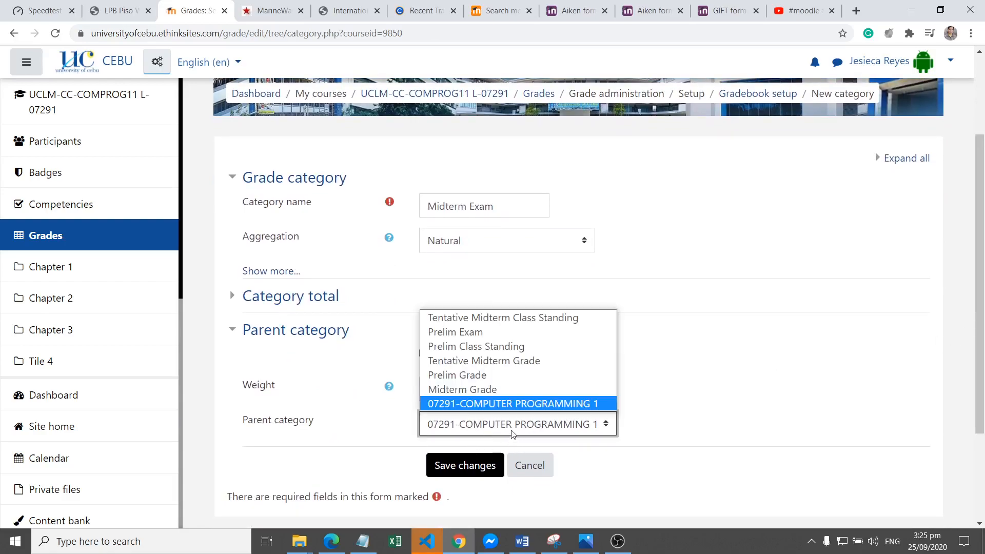
{"action": "left_click", "coordinate": [487, 361]}
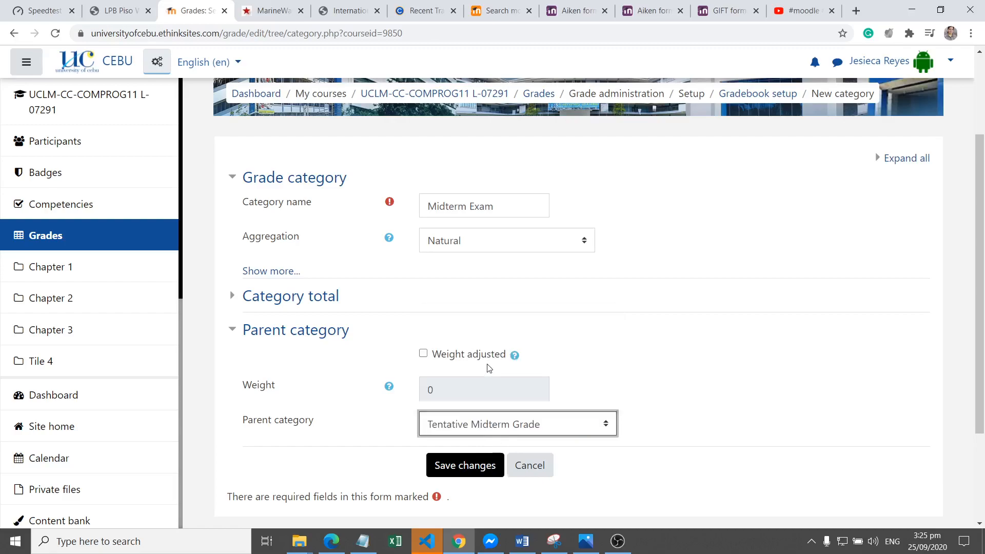
{"action": "scroll", "coordinate": [555, 416], "scroll_direction": "down", "scroll_amount": 2}
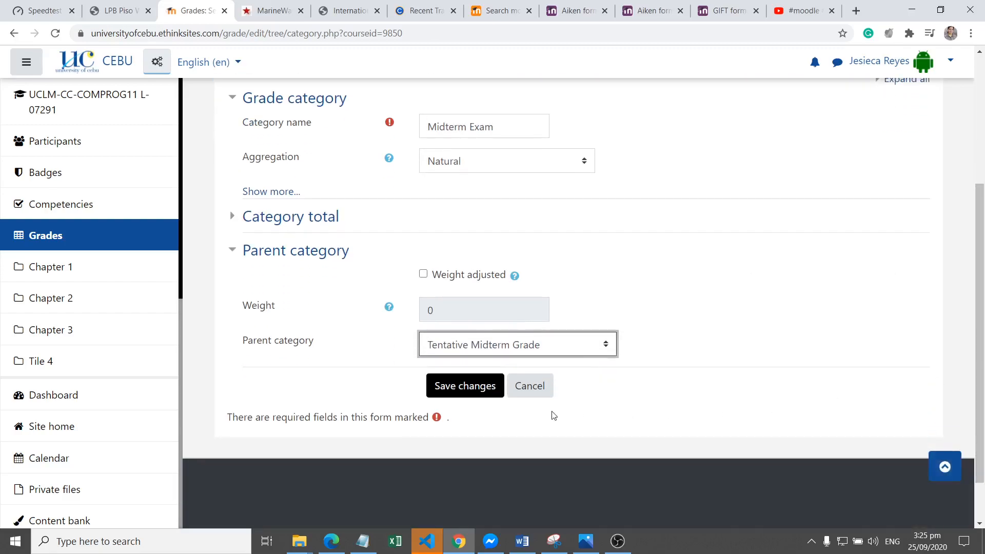
{"action": "left_click", "coordinate": [475, 388]}
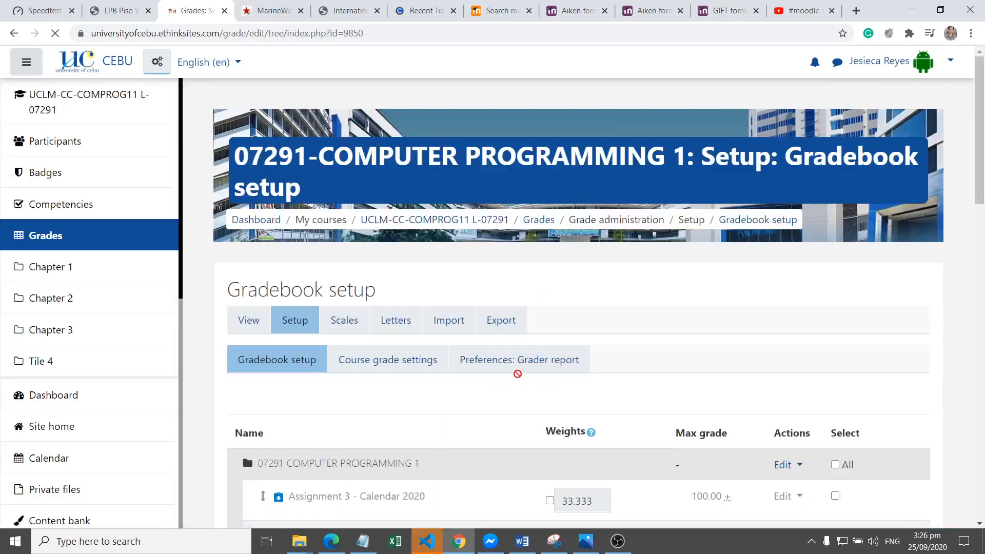
Review the category hierarchy and weights under Midterm Grade in the gradebook setup
{"action": "scroll", "coordinate": [947, 300], "scroll_direction": "down", "scroll_amount": 9}
{"action": "scroll", "coordinate": [947, 300], "scroll_direction": "down", "scroll_amount": 4}
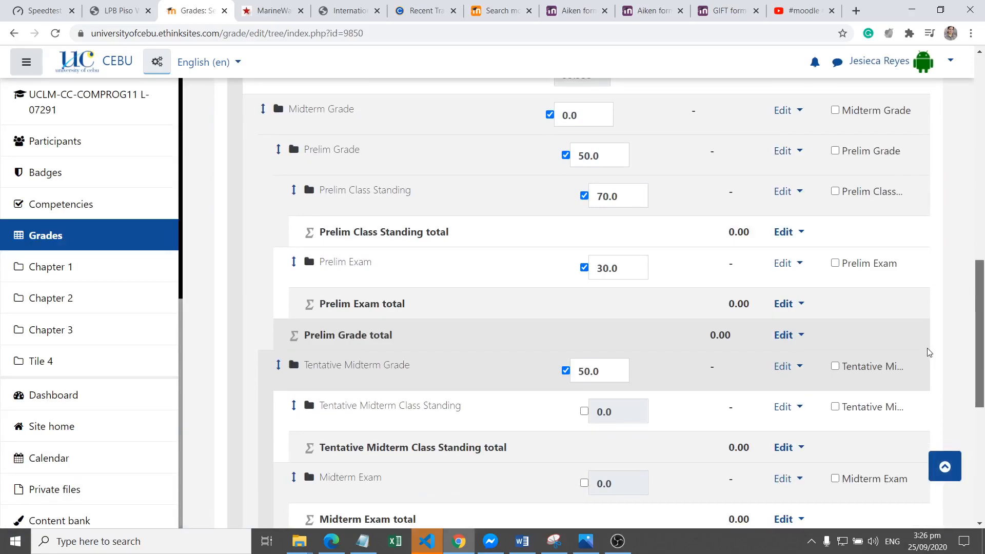
{"action": "scroll", "coordinate": [930, 353], "scroll_direction": "down", "scroll_amount": 2}
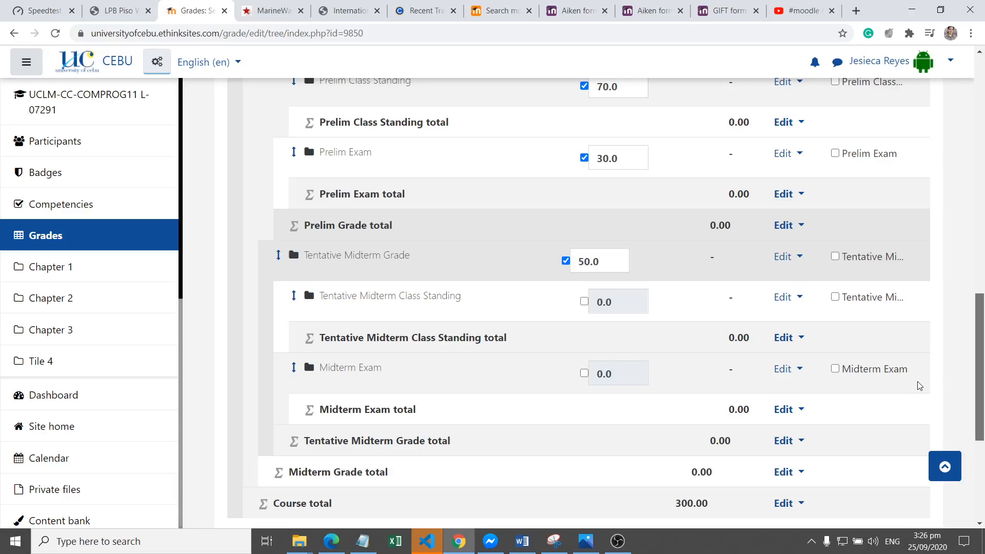
{"action": "scroll", "coordinate": [919, 390], "scroll_direction": "down", "scroll_amount": 1}
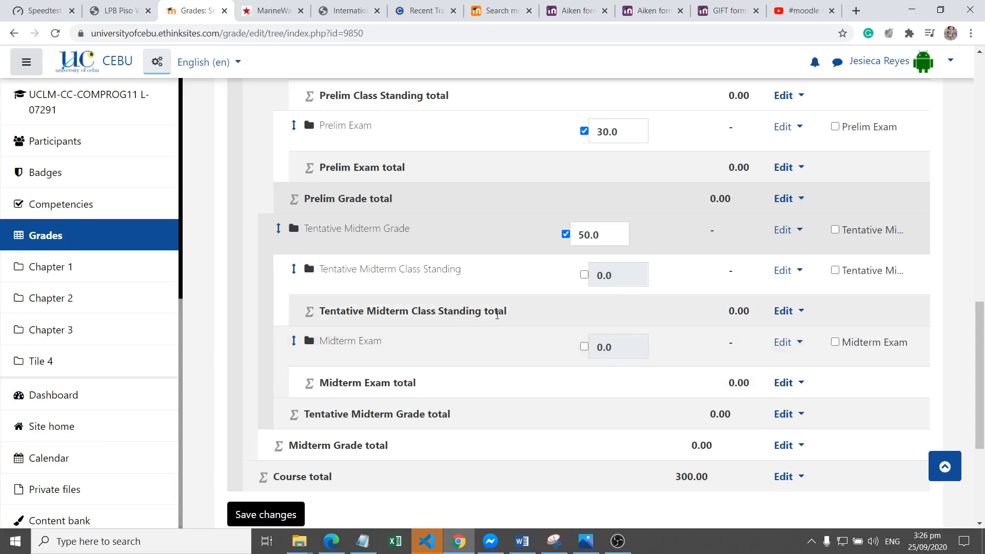
{"action": "left_click_drag", "start_coordinate": [983, 367], "coordinate": [922, 324]}
{"action": "scroll", "coordinate": [922, 326], "scroll_direction": "down", "scroll_amount": 6}
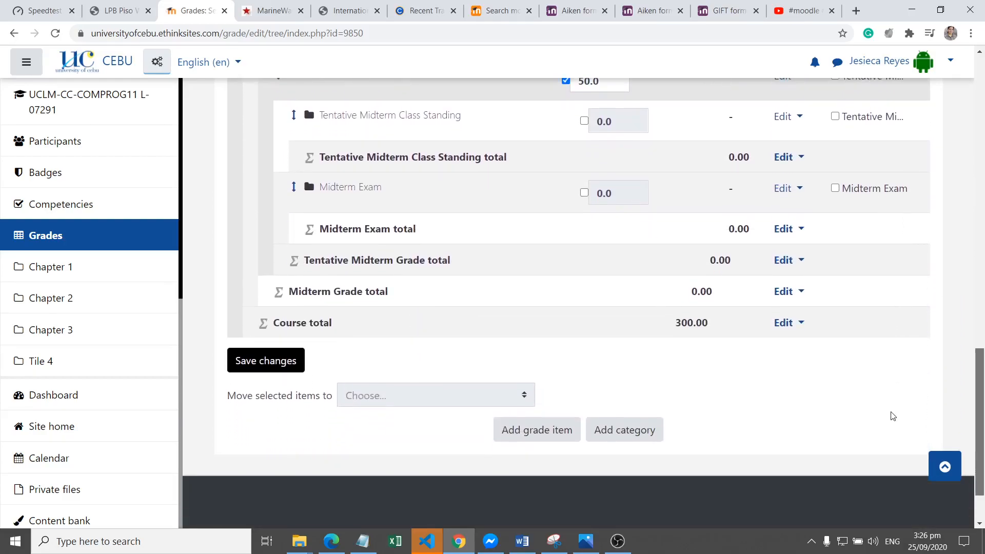
{"action": "scroll", "coordinate": [893, 416], "scroll_direction": "up", "scroll_amount": 5}
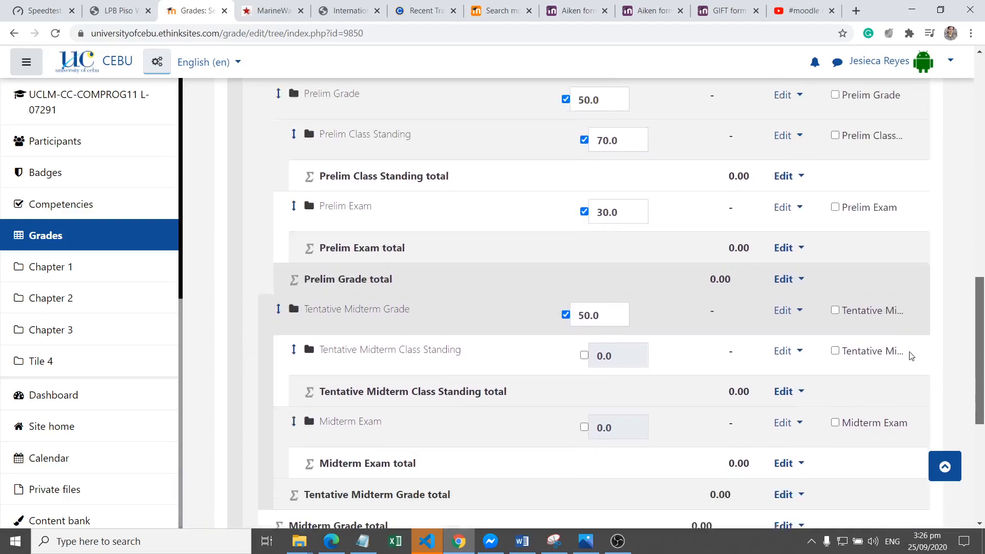
Start a new grade category and name it Final Grade
{"action": "scroll", "coordinate": [911, 356], "scroll_direction": "down", "scroll_amount": 4}
{"action": "left_click", "coordinate": [637, 456]}
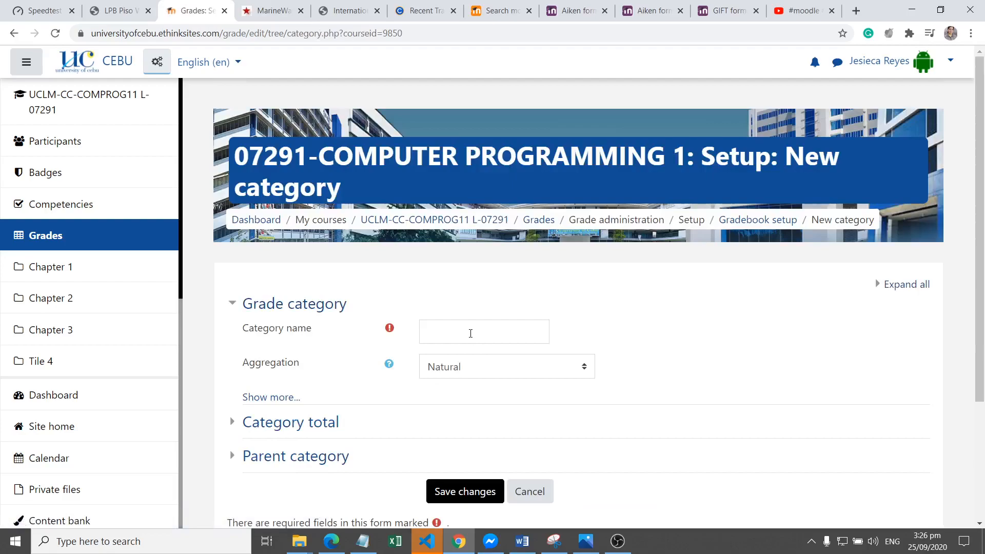
{"action": "type", "text": "S"}
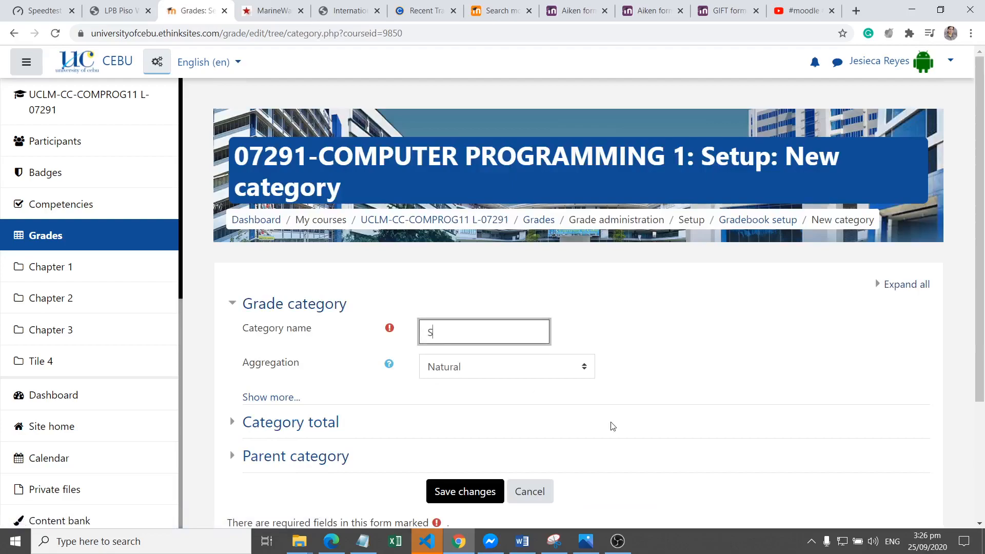
{"action": "type", "text": "emi-FIna"}
{"action": "type", "text": "Final"}
{"action": "type", "text": " Grade"}
Keep the course 07291-COMPUTER PROGRAMMING 1 as the parent category of Final Grade and save the category
{"action": "scroll", "coordinate": [977, 137], "scroll_direction": "down", "scroll_amount": 3}
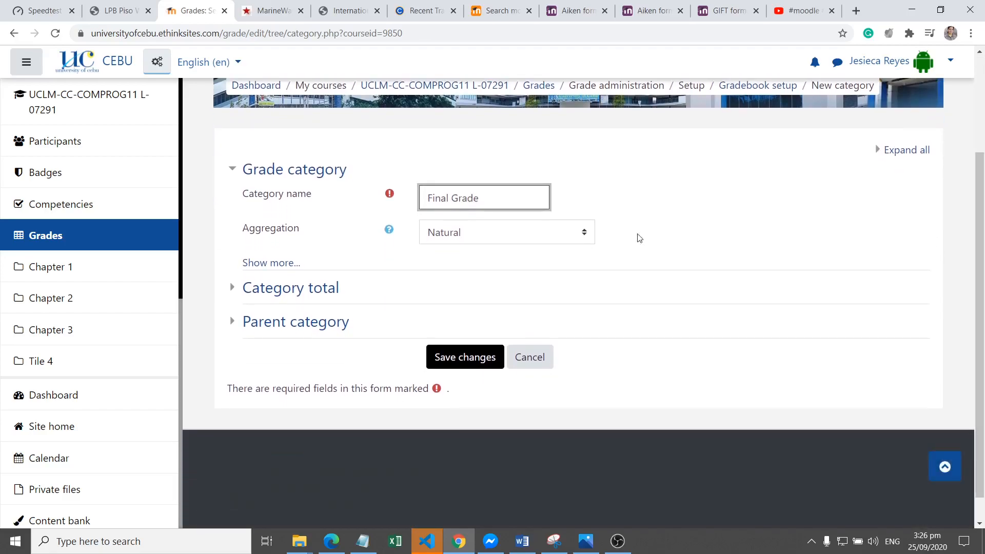
{"action": "left_click", "coordinate": [295, 322]}
{"action": "left_click", "coordinate": [534, 416]}
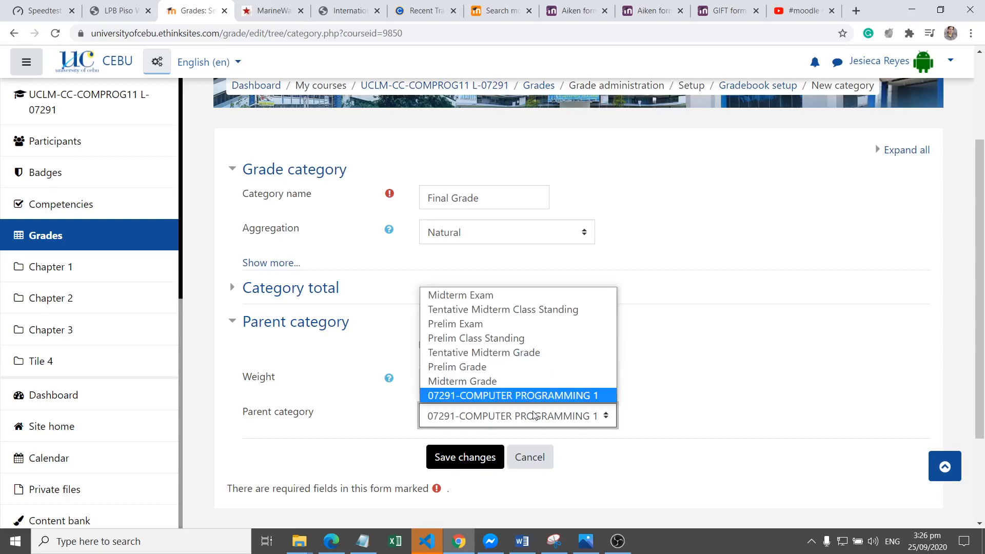
{"action": "left_click", "coordinate": [742, 394]}
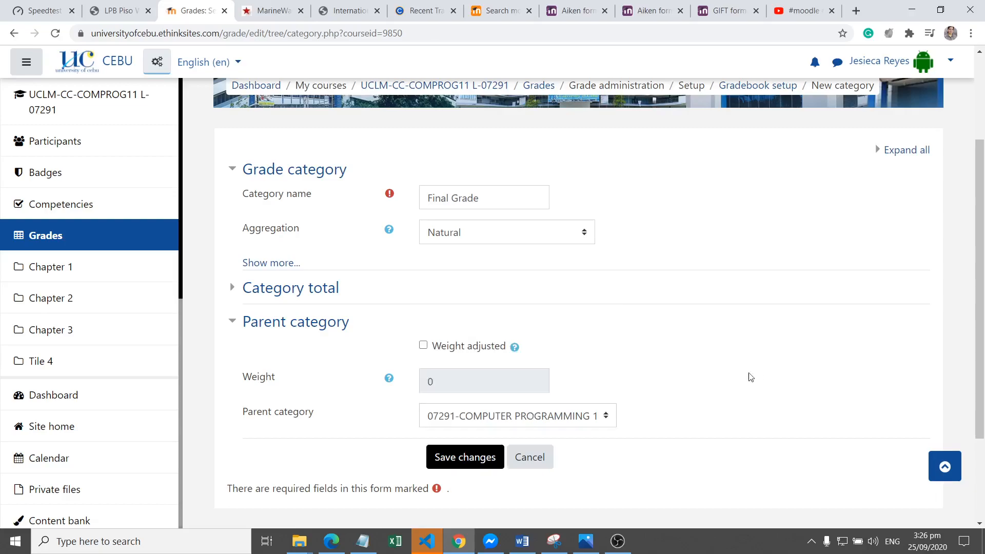
{"action": "left_click", "coordinate": [451, 468]}
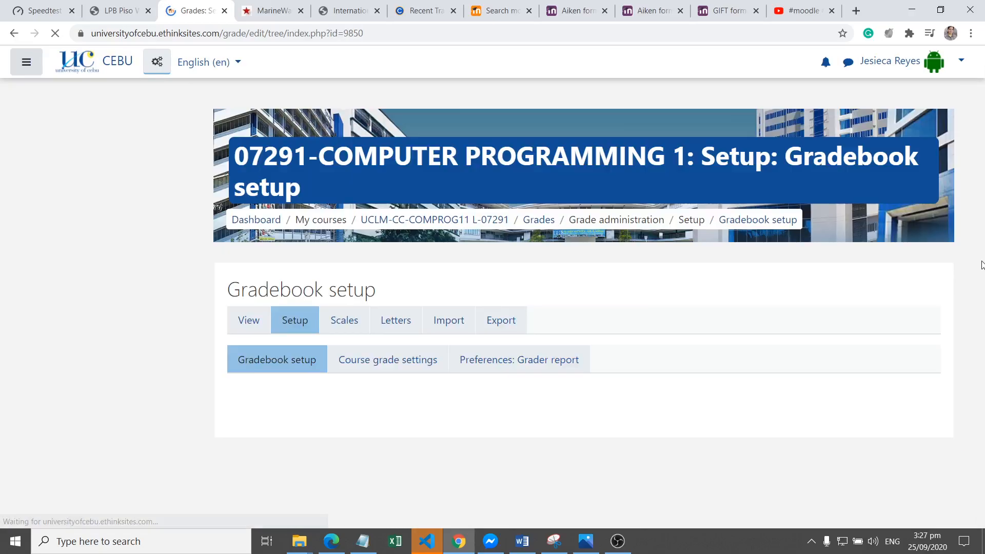
Start a new grade category and name it Semi-Final Grade
{"action": "scroll", "coordinate": [962, 328], "scroll_direction": "down", "scroll_amount": 5}
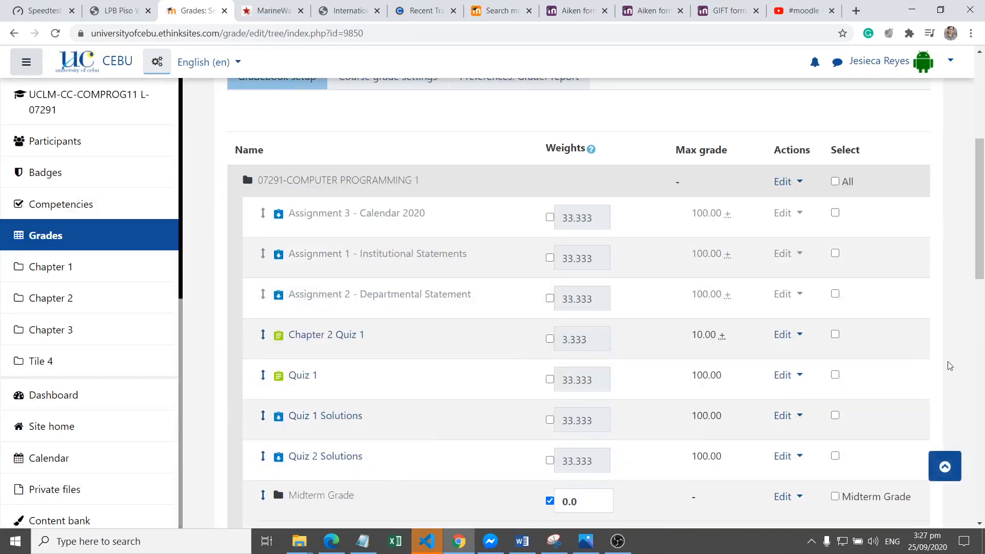
{"action": "scroll", "coordinate": [951, 372], "scroll_direction": "down", "scroll_amount": 10}
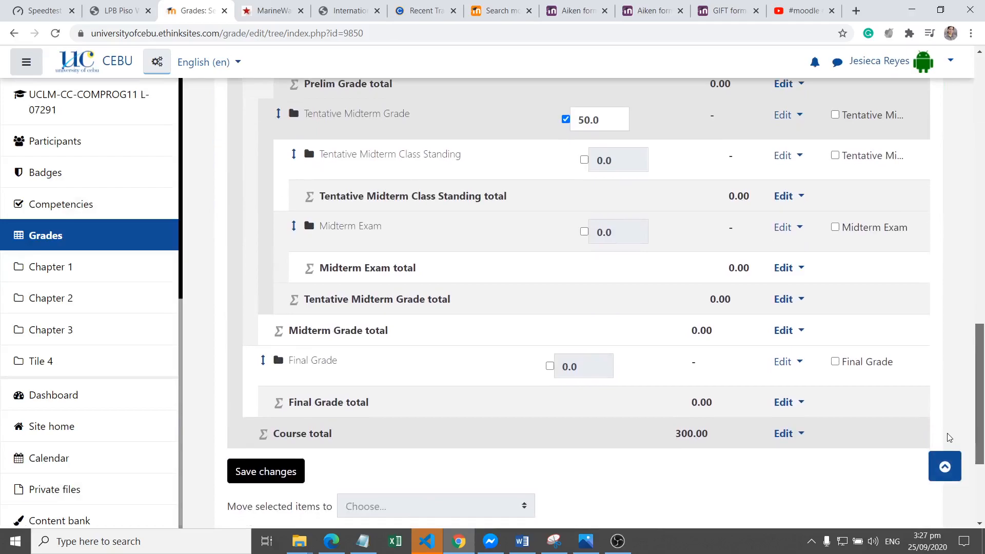
{"action": "scroll", "coordinate": [947, 440], "scroll_direction": "down", "scroll_amount": 1}
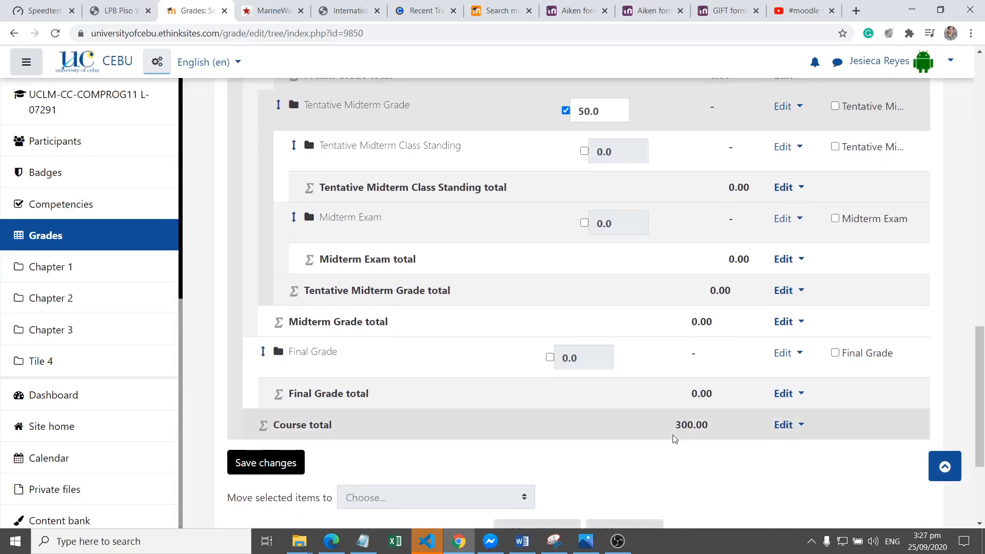
{"action": "left_click_drag", "start_coordinate": [980, 348], "coordinate": [923, 384]}
{"action": "left_click", "coordinate": [622, 418]}
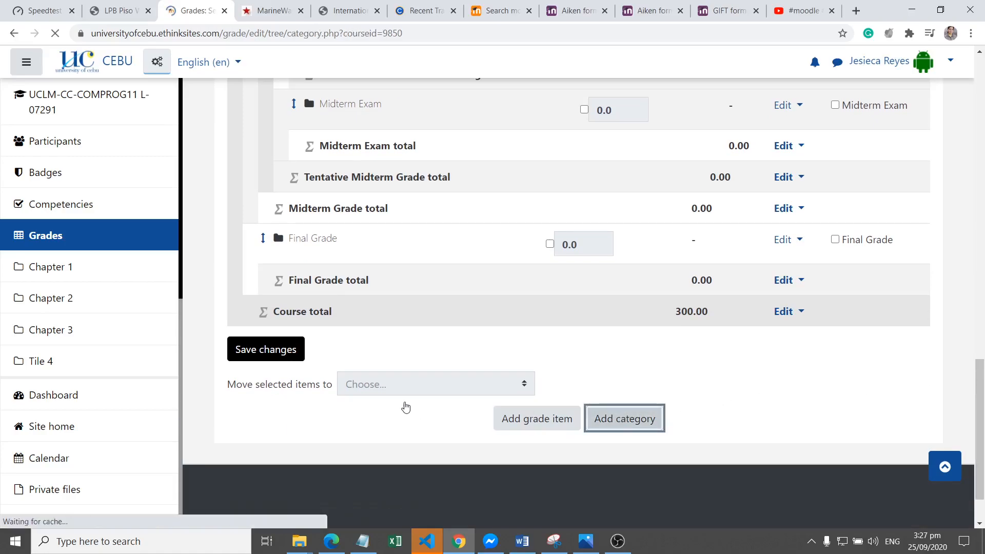
{"action": "scroll", "coordinate": [626, 208], "scroll_direction": "down", "scroll_amount": 2}
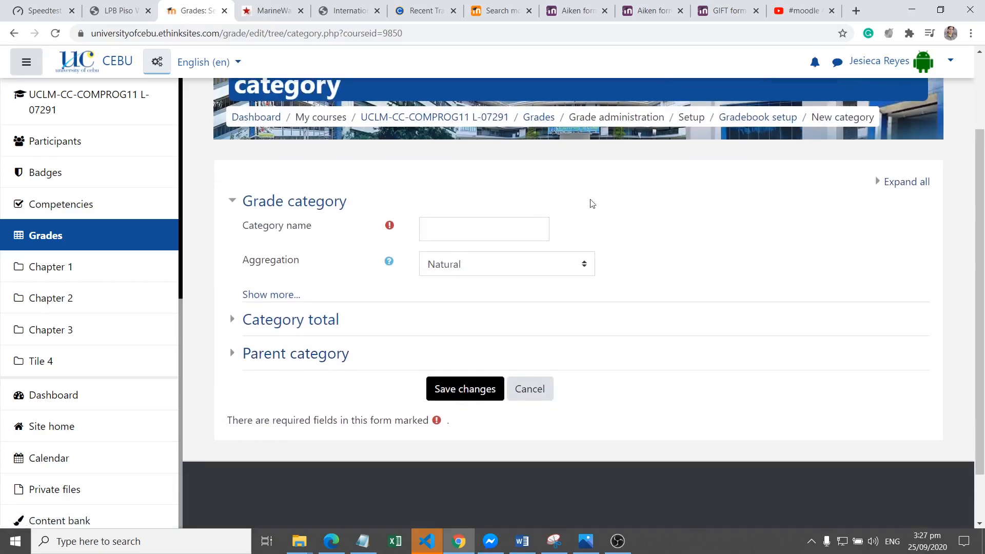
{"action": "left_click", "coordinate": [490, 221]}
{"action": "type", "text": "Semi"}
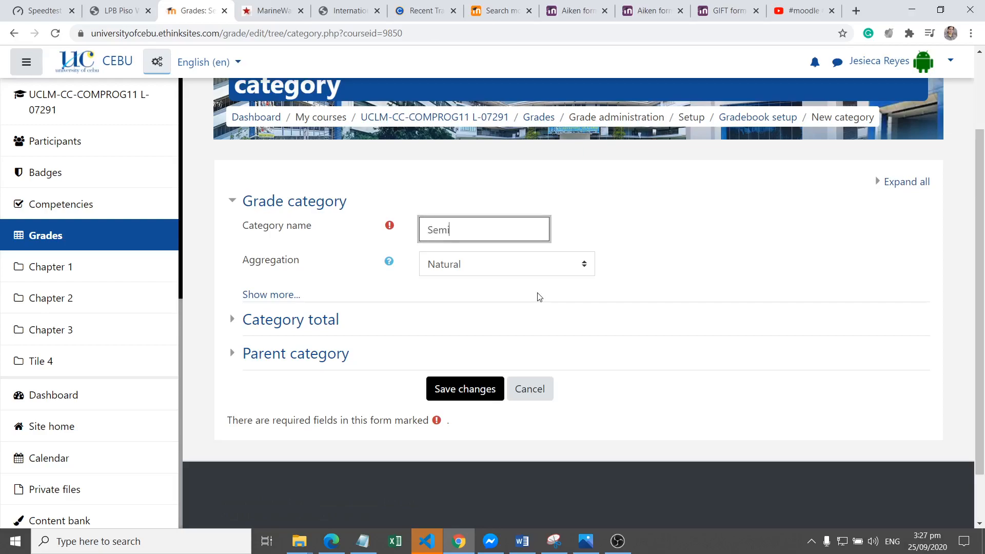
{"action": "type", "text": "Fin"}
Set Final Grade as the parent category of Semi-Final Grade and save the category
{"action": "left_click", "coordinate": [293, 354]}
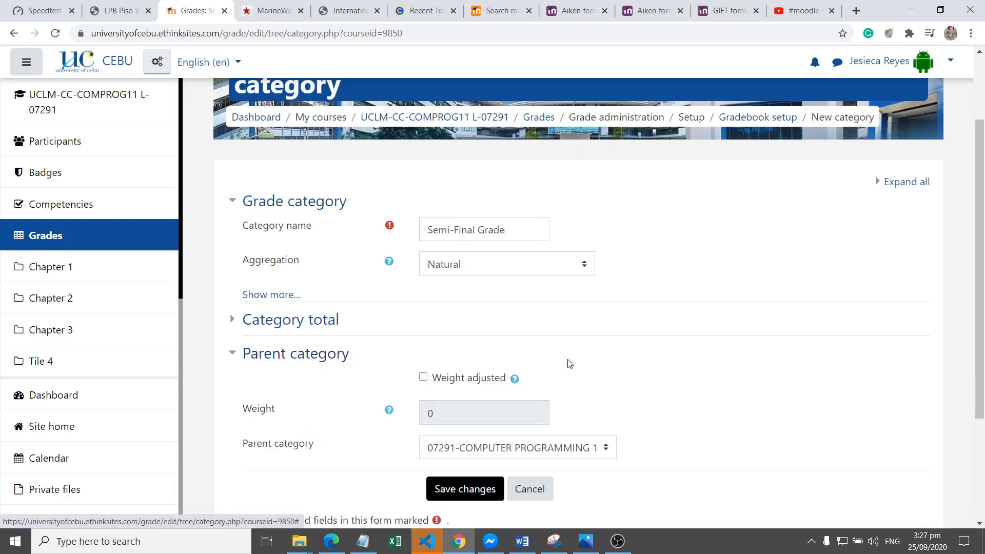
{"action": "left_click", "coordinate": [564, 448]}
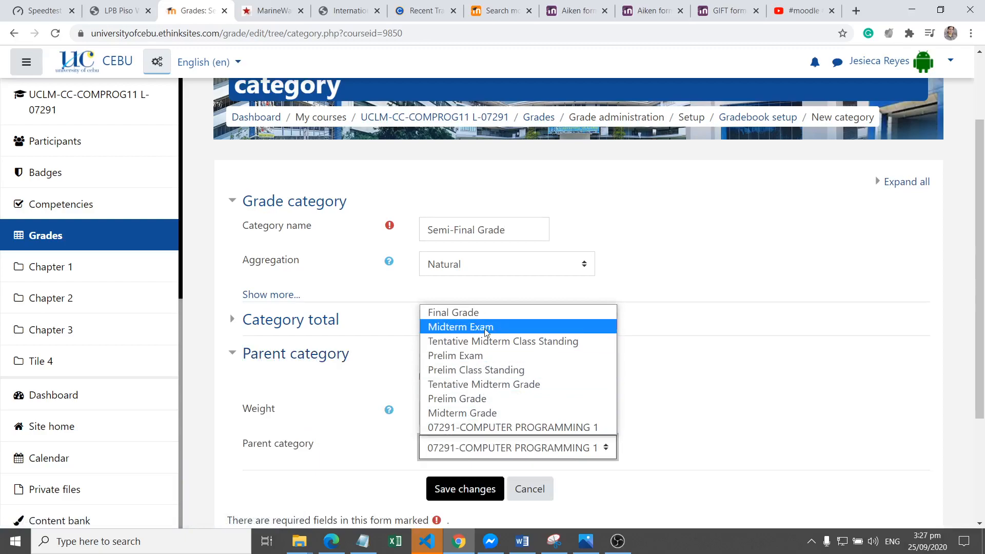
{"action": "left_click", "coordinate": [459, 313]}
{"action": "left_click", "coordinate": [448, 484]}
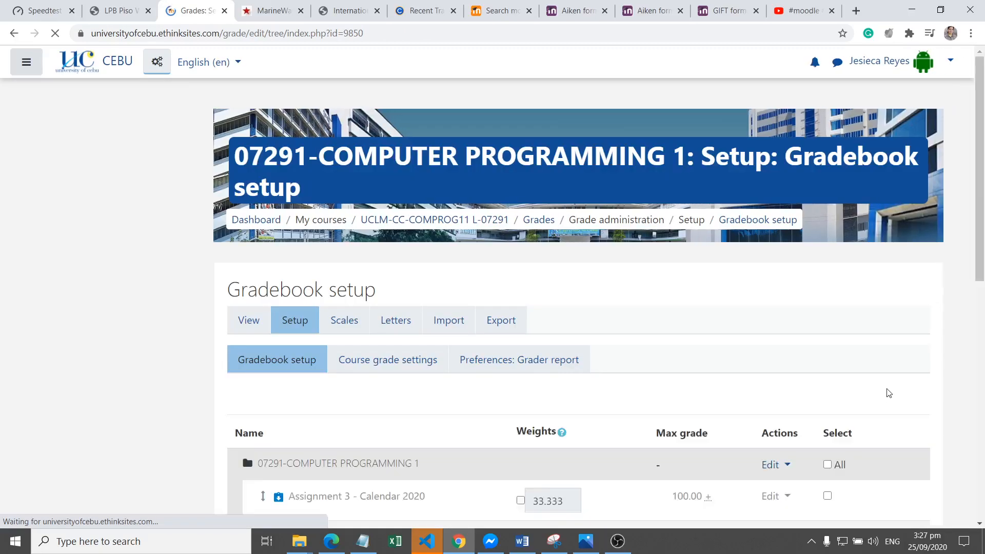
Start another new grade category and name it Tentative Final Grade
{"action": "left_click_drag", "start_coordinate": [976, 144], "coordinate": [956, 427]}
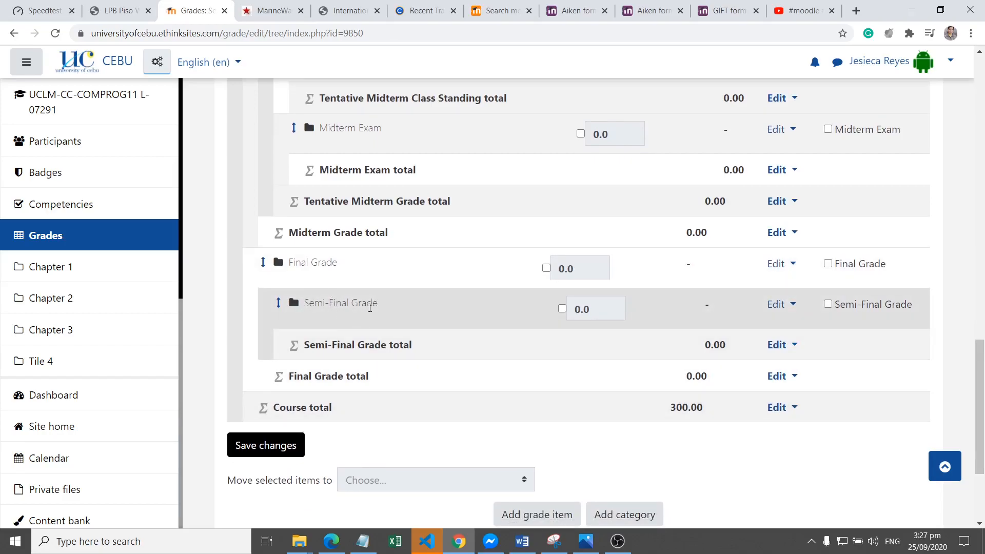
{"action": "left_click_drag", "start_coordinate": [981, 370], "coordinate": [982, 391]}
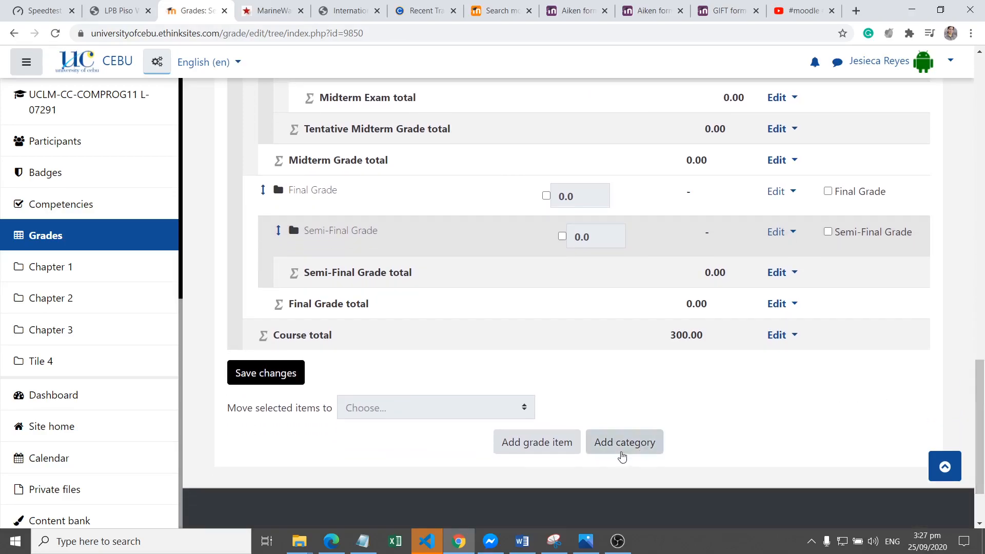
{"action": "left_click", "coordinate": [624, 445]}
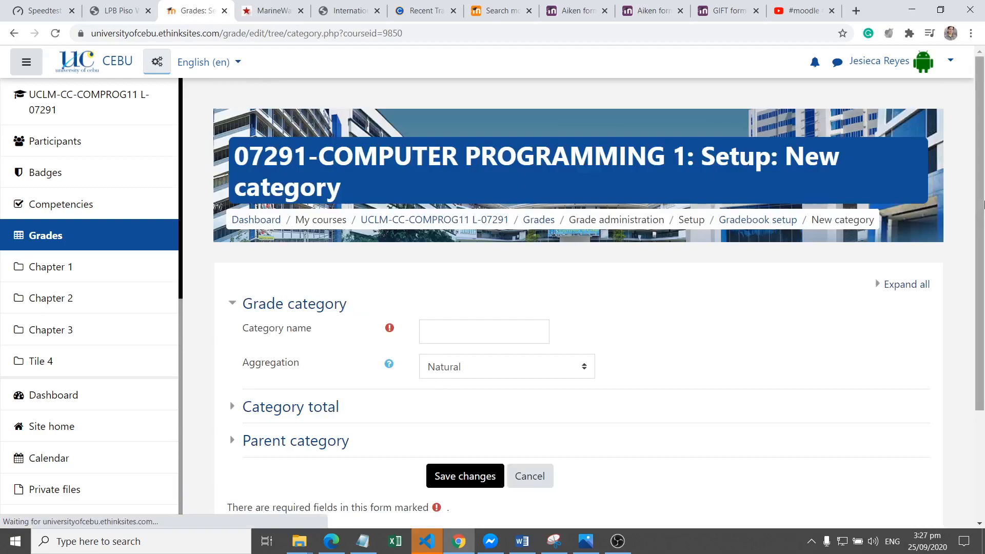
{"action": "scroll", "coordinate": [896, 311], "scroll_direction": "down", "scroll_amount": 2}
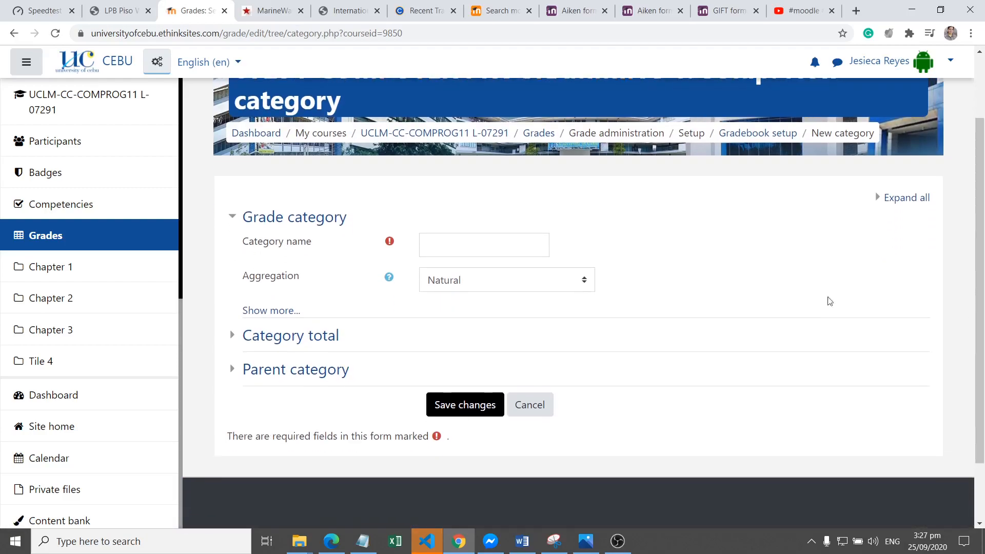
{"action": "left_click", "coordinate": [460, 257]}
{"action": "type", "text": "Tentative Final Grade"}
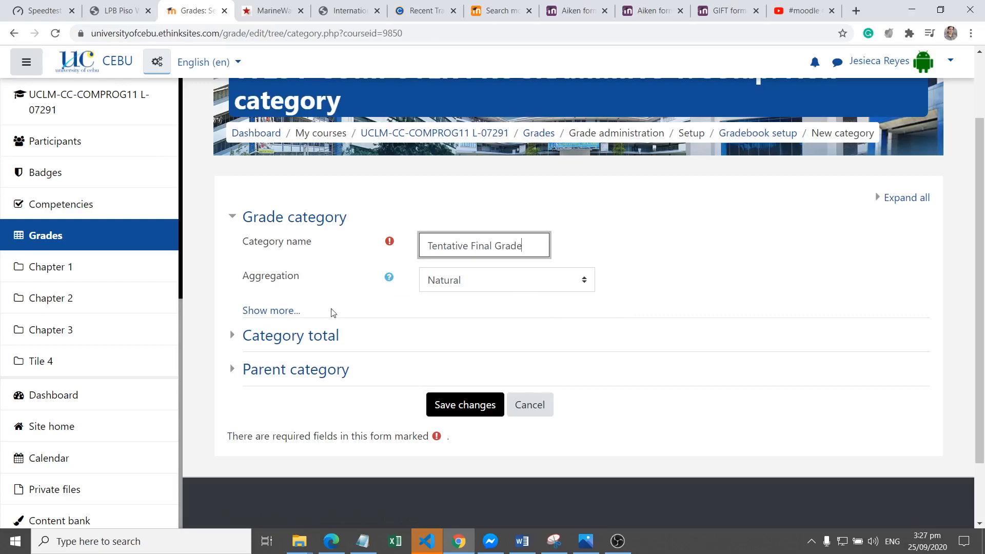
Set Final Grade as the parent category of Tentative Final Grade and save the category
{"action": "left_click", "coordinate": [301, 370]}
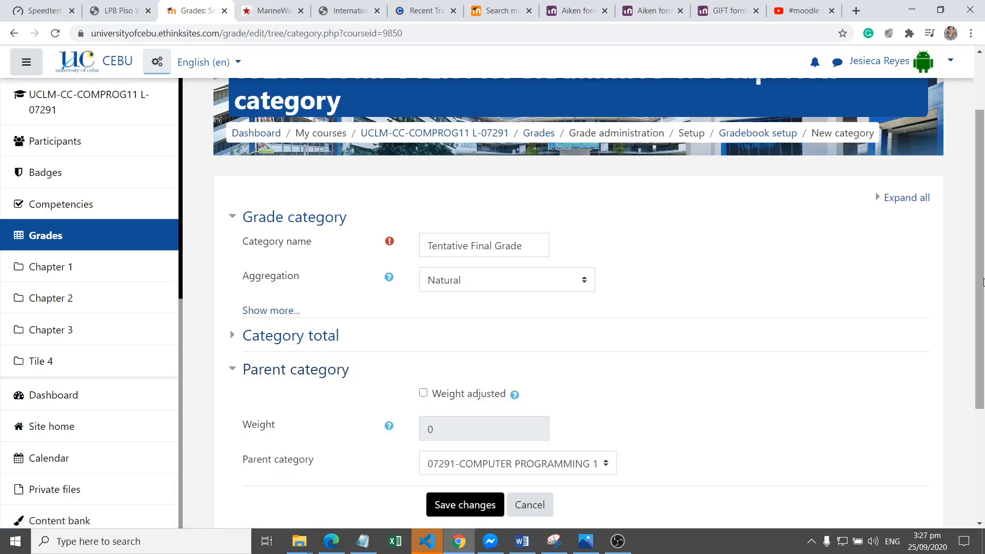
{"action": "scroll", "coordinate": [648, 410], "scroll_direction": "down", "scroll_amount": 3}
{"action": "left_click", "coordinate": [543, 367]}
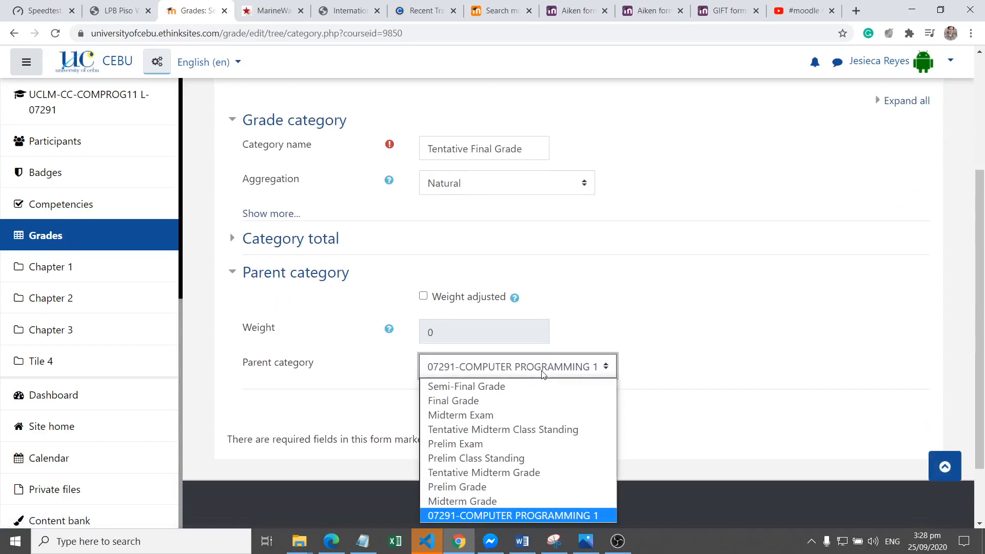
{"action": "left_click", "coordinate": [522, 396]}
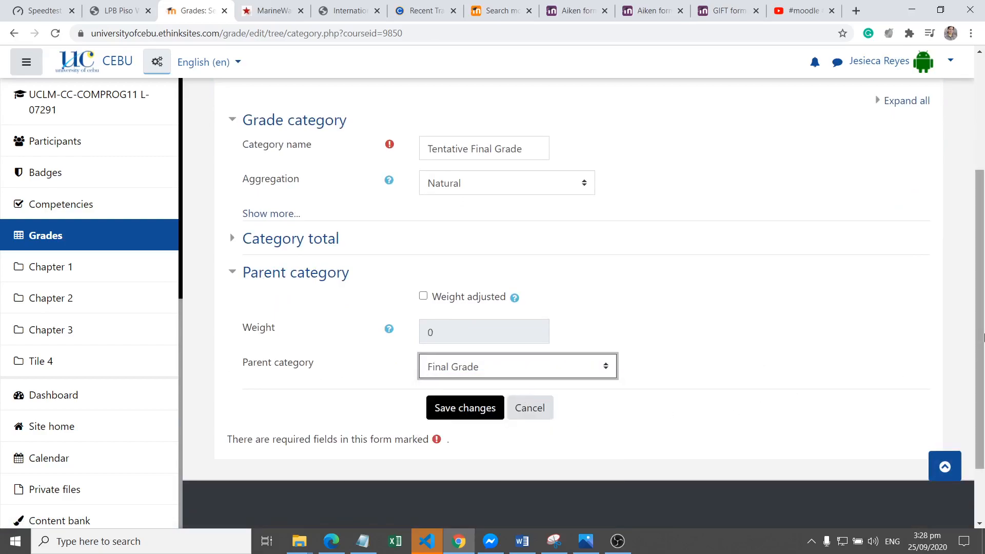
{"action": "scroll", "coordinate": [610, 404], "scroll_direction": "down", "scroll_amount": 1}
{"action": "left_click", "coordinate": [464, 355]}
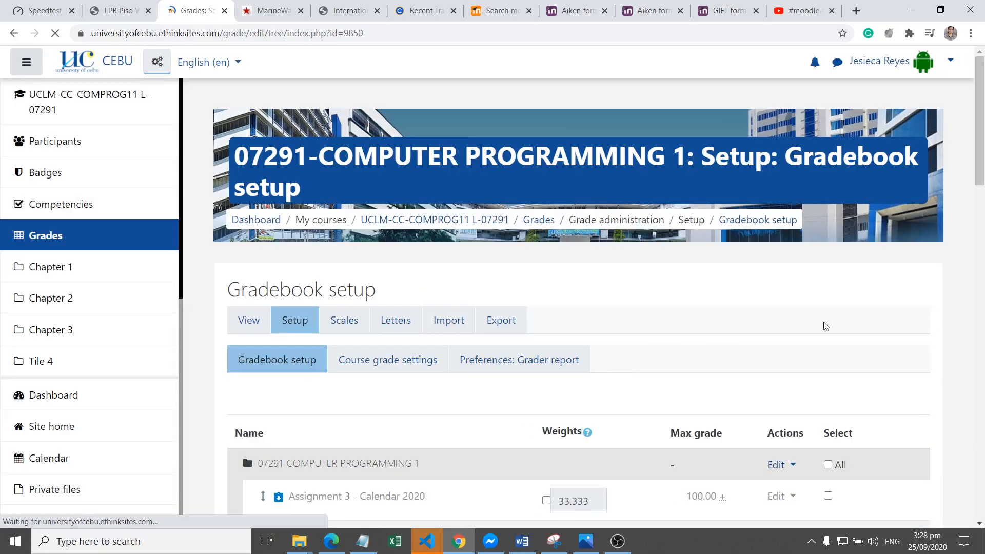
Start a new grade category and name it Semi-Final Class Standing
{"action": "left_click_drag", "start_coordinate": [980, 151], "coordinate": [951, 443]}
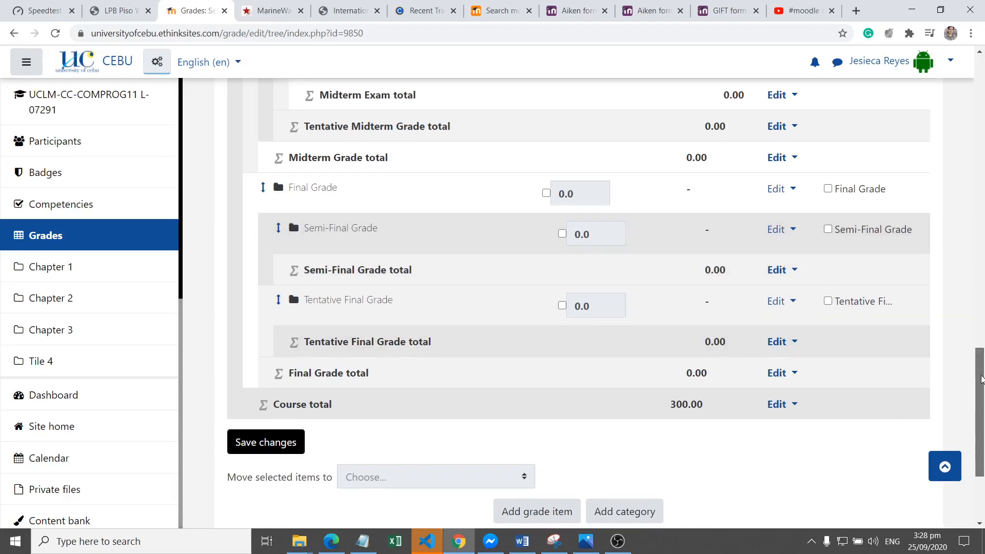
{"action": "scroll", "coordinate": [845, 411], "scroll_direction": "down", "scroll_amount": 3}
{"action": "left_click", "coordinate": [612, 404]}
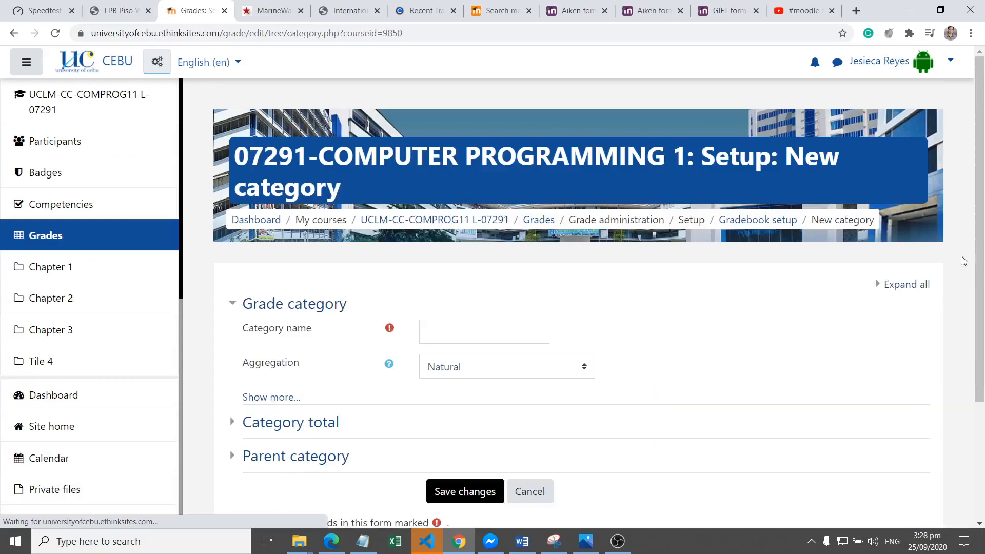
{"action": "scroll", "coordinate": [983, 238], "scroll_direction": "down", "scroll_amount": 1}
{"action": "left_click", "coordinate": [512, 260]}
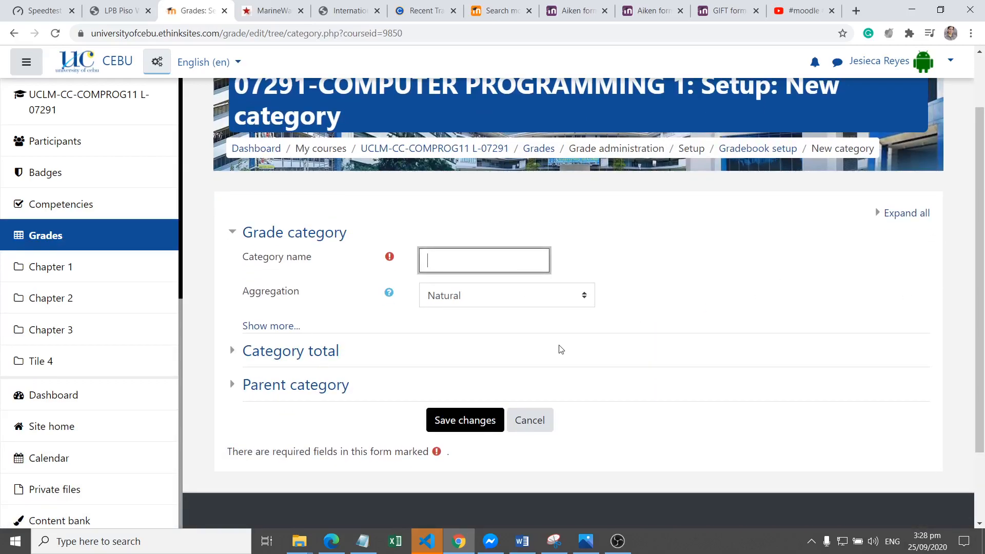
{"action": "type", "text": "Semi-Final Class Standing"}
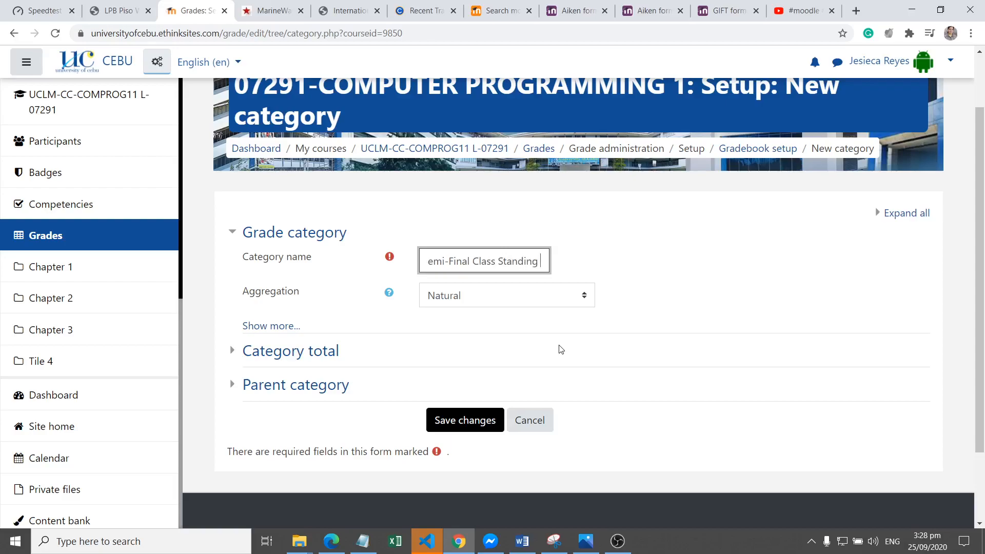
Set Semi-Final Grade as the parent category of Semi-Final Class Standing and save the category
{"action": "left_click", "coordinate": [264, 390]}
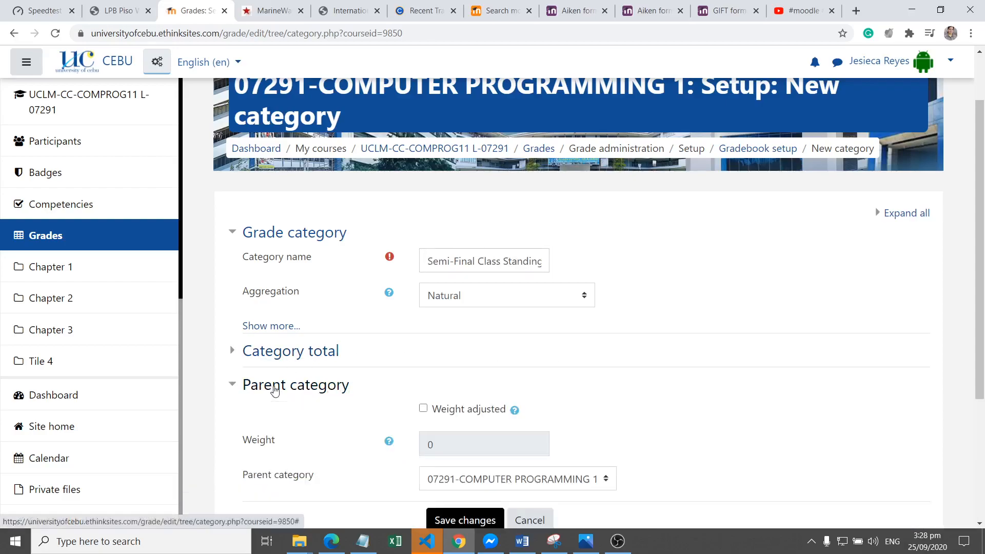
{"action": "scroll", "coordinate": [492, 431], "scroll_direction": "down", "scroll_amount": 2}
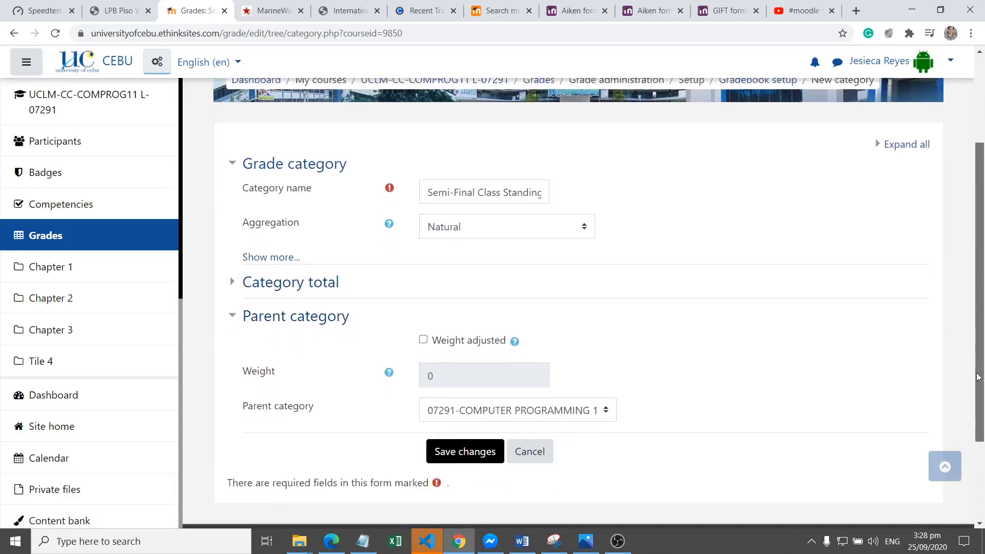
{"action": "left_click", "coordinate": [517, 399]}
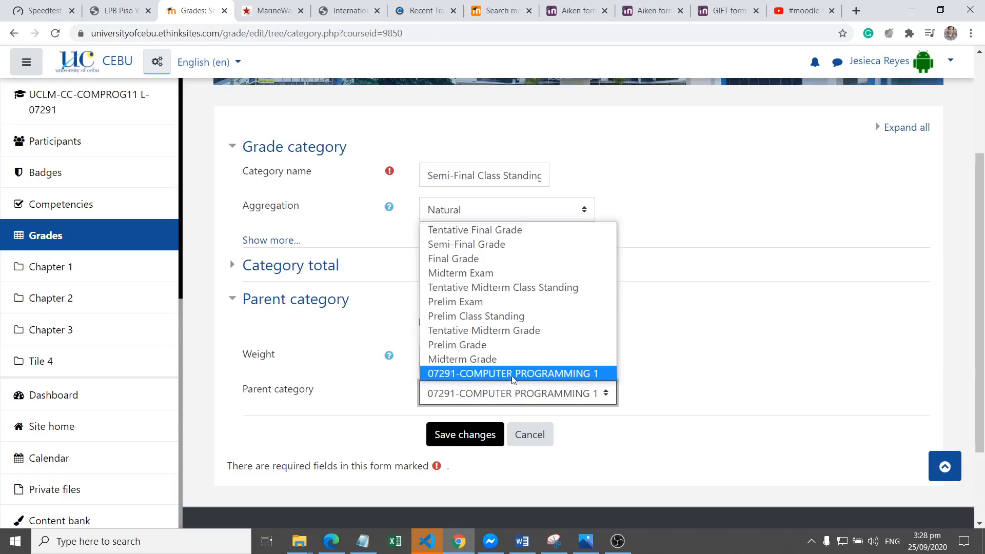
{"action": "left_click", "coordinate": [483, 245]}
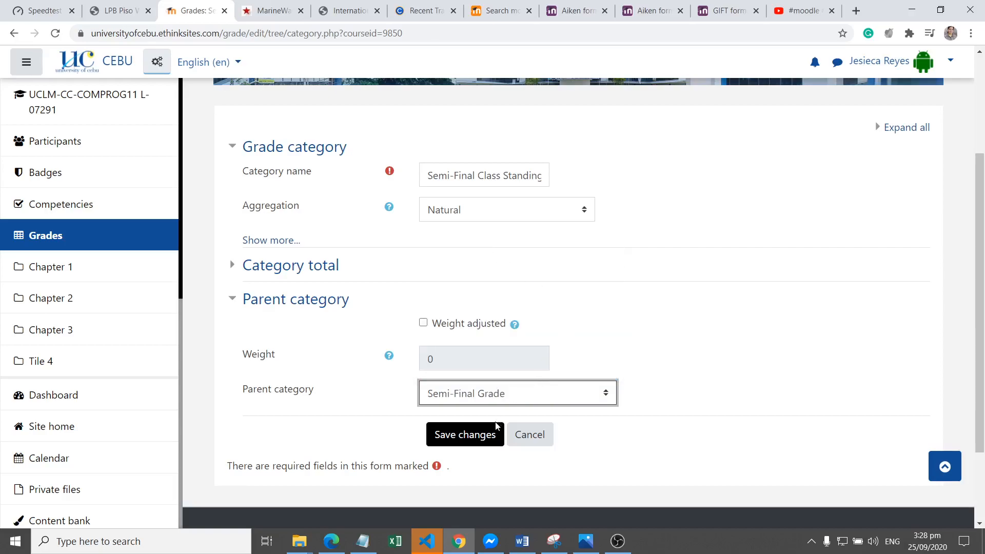
{"action": "left_click", "coordinate": [464, 436]}
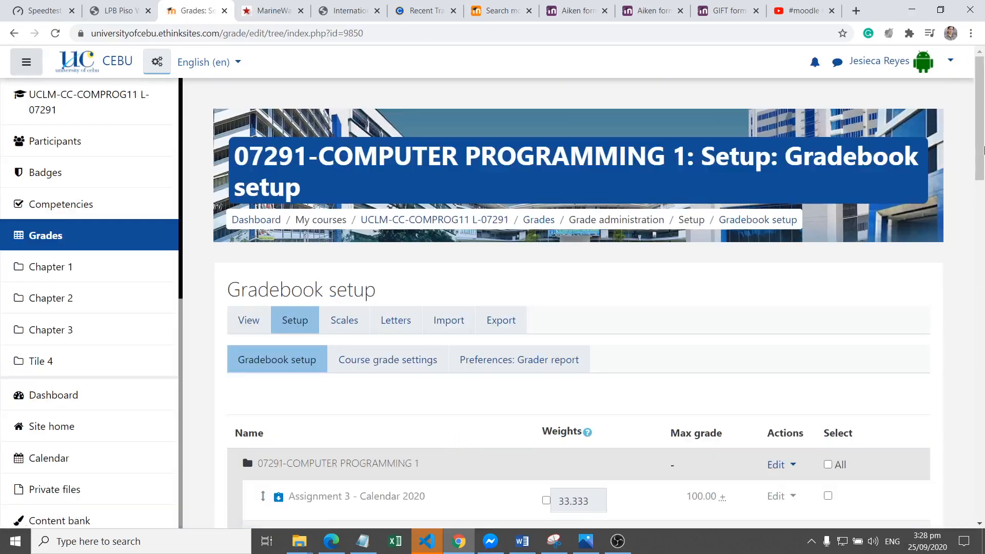
Start another new grade category and name it Semi-Final Exam
{"action": "left_click_drag", "start_coordinate": [983, 150], "coordinate": [908, 432]}
{"action": "left_click", "coordinate": [634, 461]}
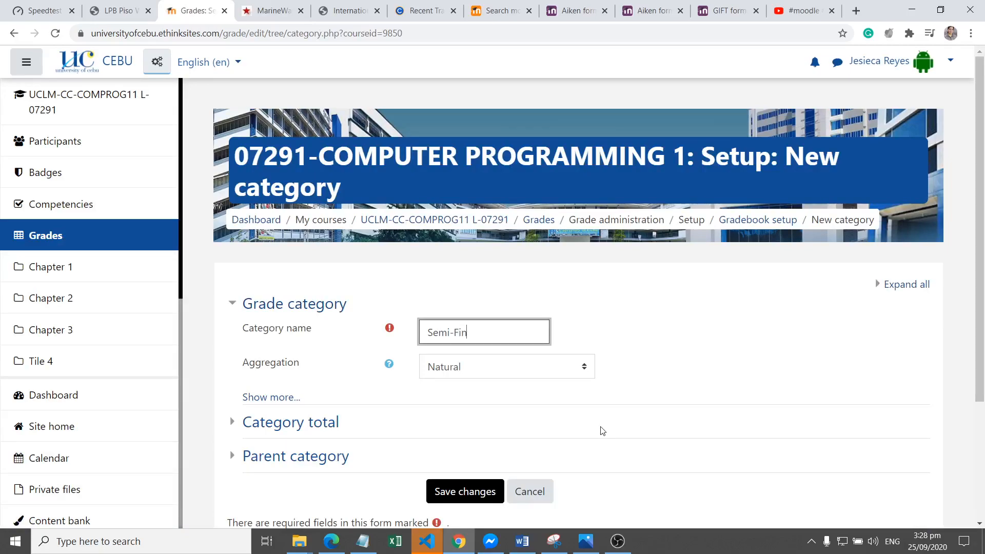
{"action": "type", "text": "Semi-Final Exam"}
Set Semi-Final Grade as the parent category of Semi-Final Exam and save the category
{"action": "left_click", "coordinate": [295, 456]}
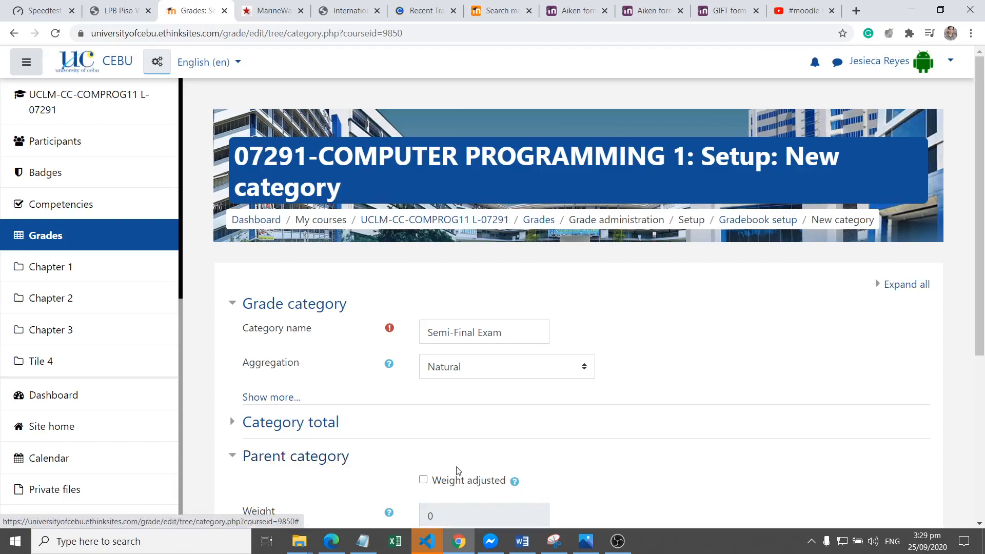
{"action": "scroll", "coordinate": [983, 308], "scroll_direction": "down", "scroll_amount": 3}
{"action": "left_click", "coordinate": [551, 419]}
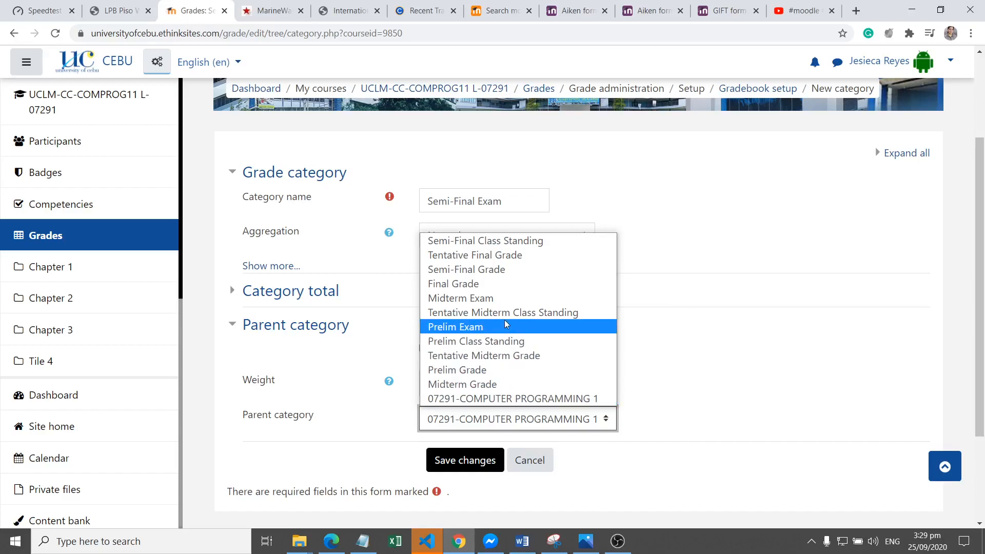
{"action": "left_click", "coordinate": [503, 271]}
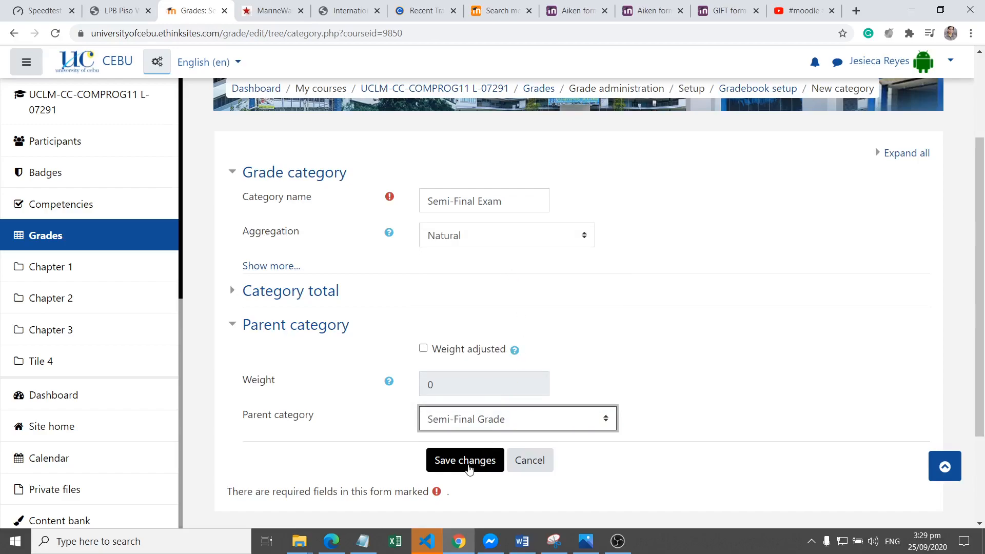
{"action": "left_click", "coordinate": [469, 466]}
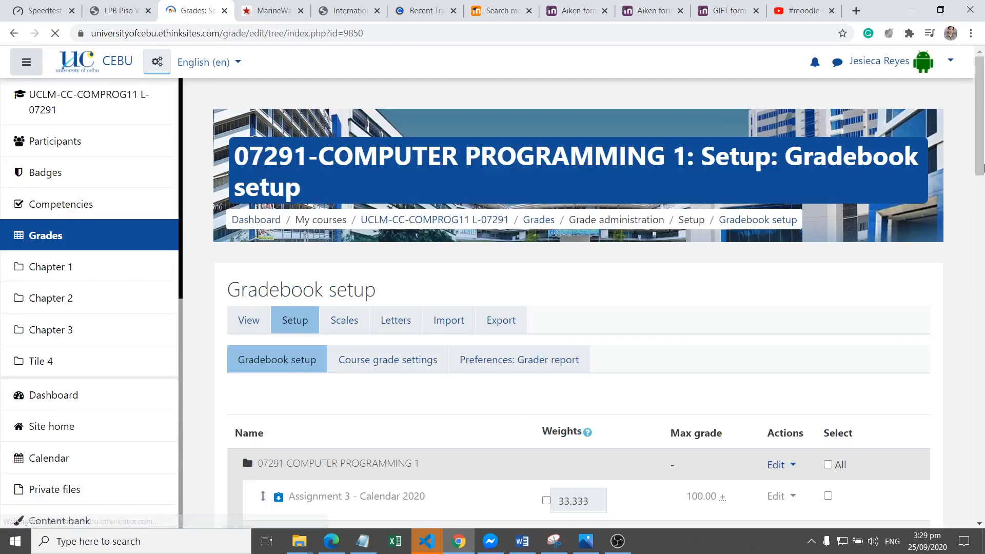
Start a new grade category and name it Final Class Standing, without the word Tentative
{"action": "left_click_drag", "start_coordinate": [980, 131], "coordinate": [937, 424]}
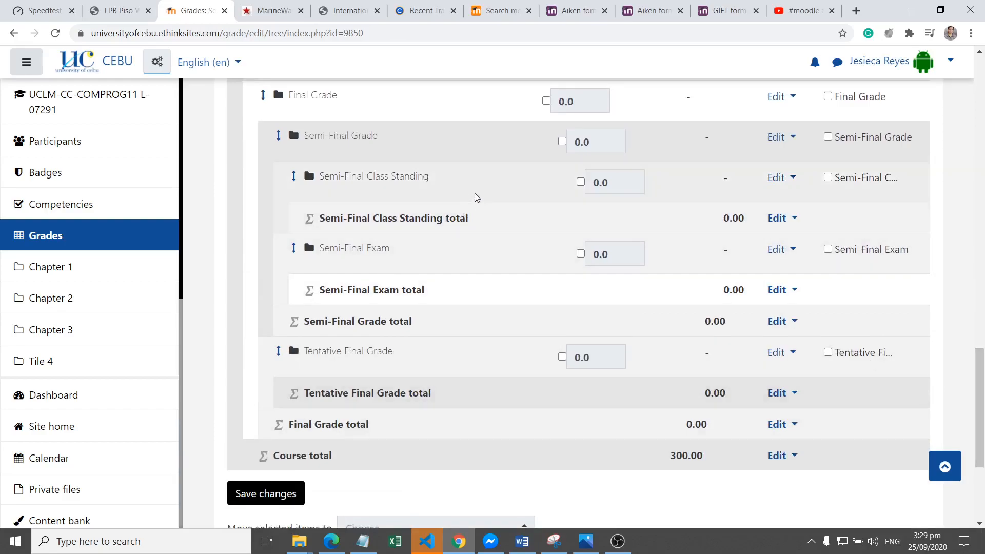
{"action": "scroll", "coordinate": [445, 216], "scroll_direction": "up", "scroll_amount": 1}
{"action": "left_click_drag", "start_coordinate": [281, 199], "coordinate": [334, 200]}
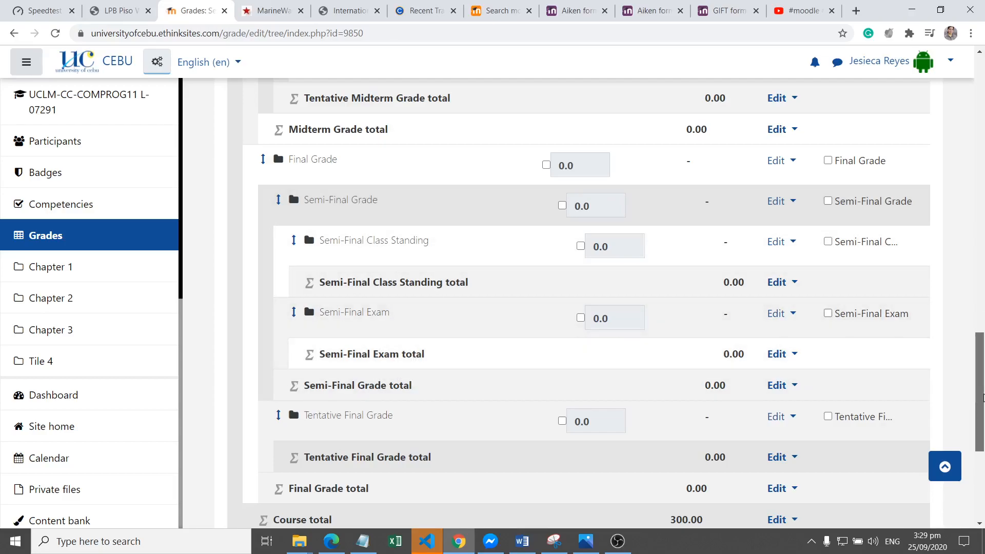
{"action": "left_click_drag", "start_coordinate": [982, 398], "coordinate": [979, 429]}
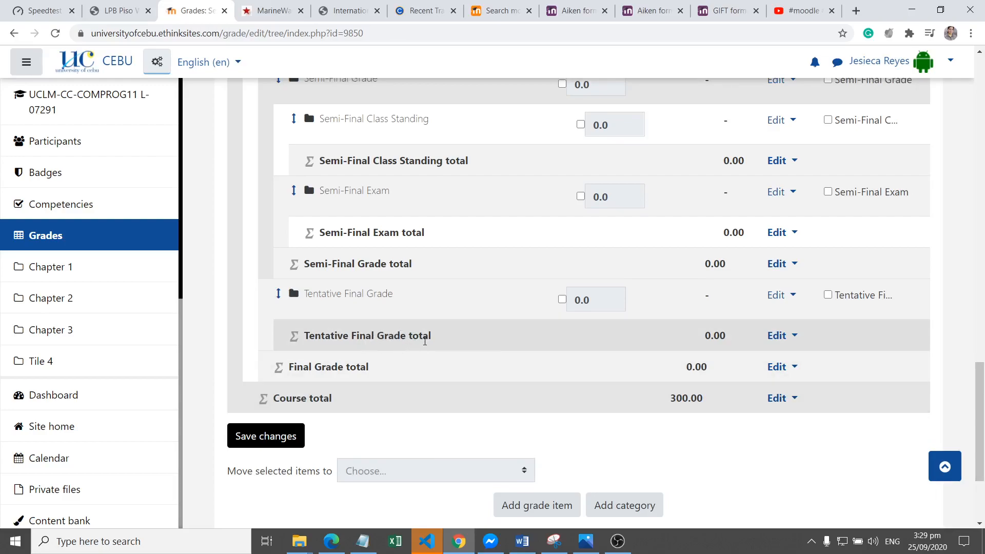
{"action": "left_click", "coordinate": [626, 506]}
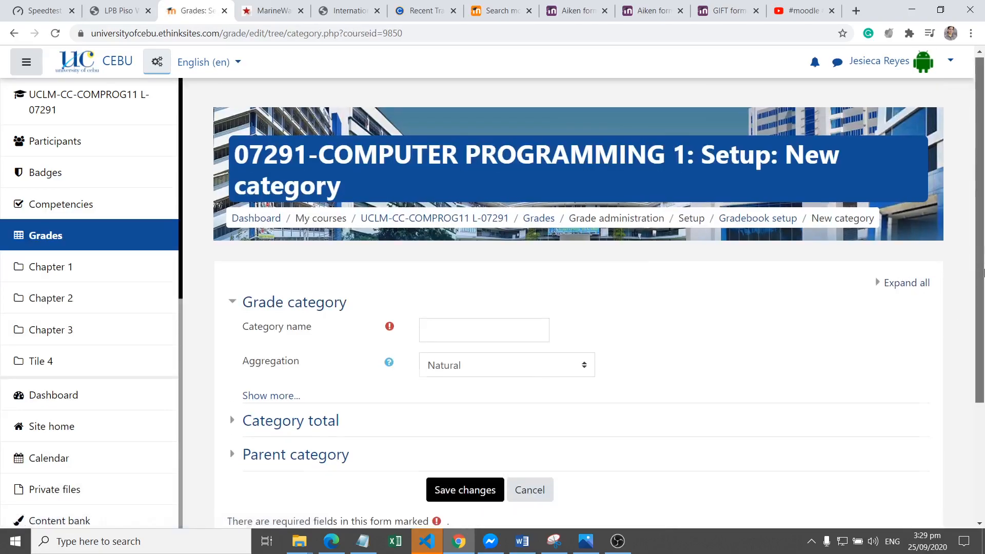
{"action": "left_click_drag", "start_coordinate": [979, 239], "coordinate": [977, 355]}
{"action": "left_click", "coordinate": [502, 169]}
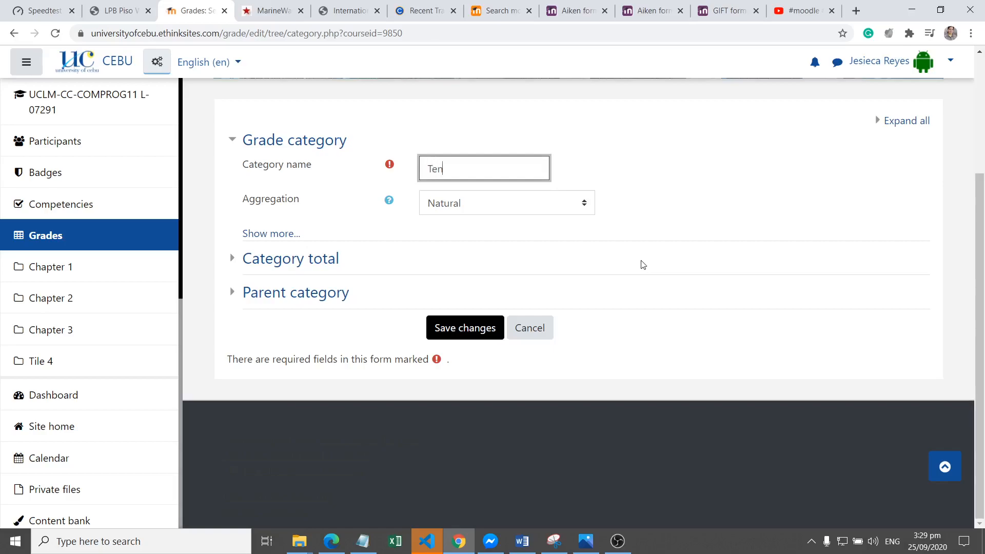
{"action": "type", "text": "Tentative FIna"}
{"action": "type", "text": "inal Class Stan"}
{"action": "type", "text": "ding"}
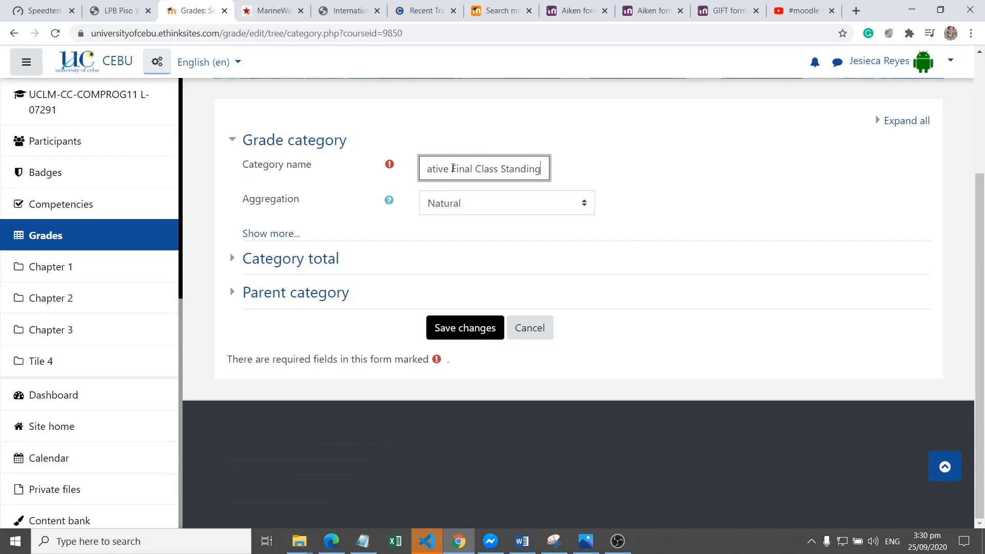
{"action": "left_click_drag", "start_coordinate": [453, 168], "coordinate": [385, 180]}
{"action": "key", "text": "BackSpace"}
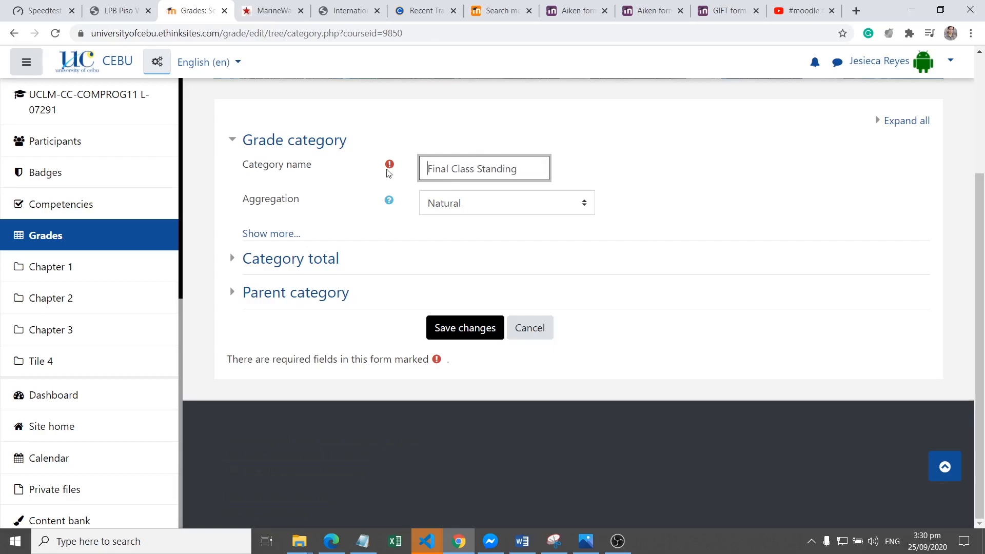
Set Tentative Final Grade as the parent category of Final Class Standing and save the category
{"action": "left_click", "coordinate": [323, 293]}
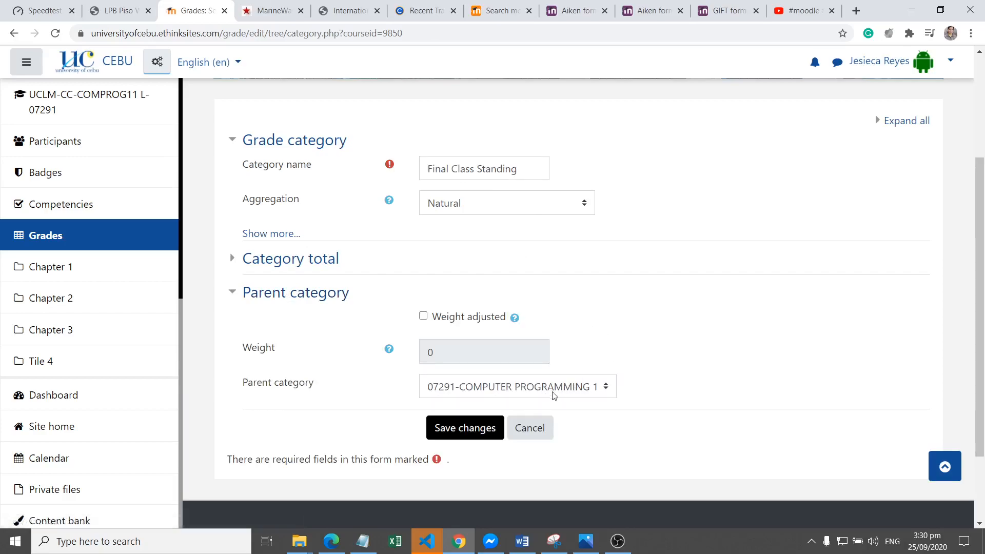
{"action": "left_click", "coordinate": [536, 394]}
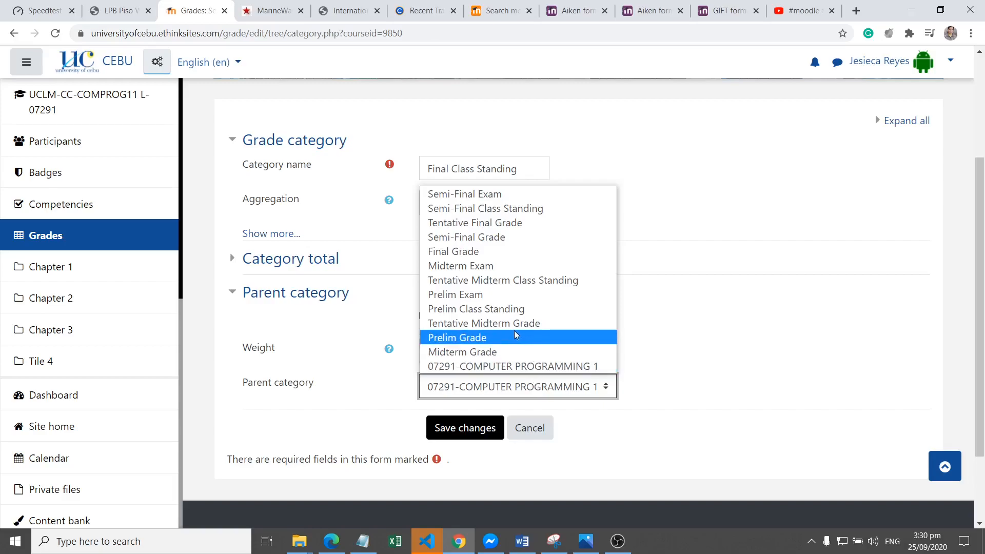
{"action": "left_click", "coordinate": [504, 224]}
{"action": "left_click", "coordinate": [481, 430]}
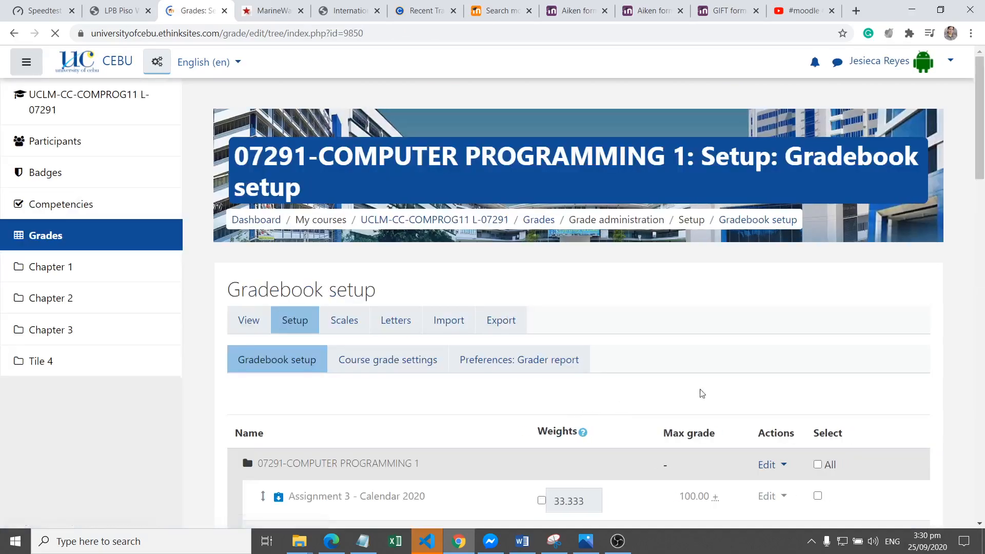
Start another new grade category and name it Final Exam
{"action": "left_click_drag", "start_coordinate": [980, 128], "coordinate": [980, 513]}
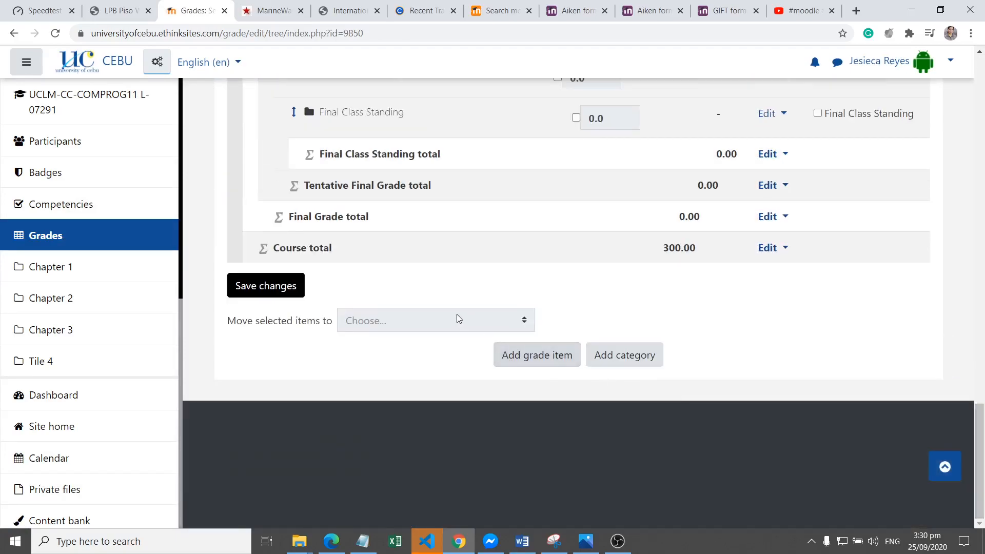
{"action": "left_click", "coordinate": [624, 355]}
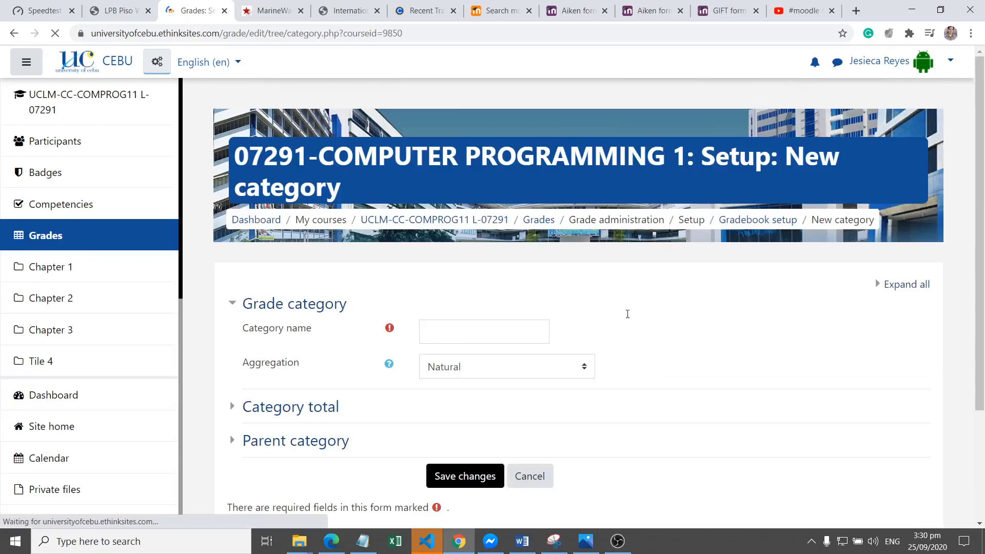
{"action": "type", "text": "Final Exam"}
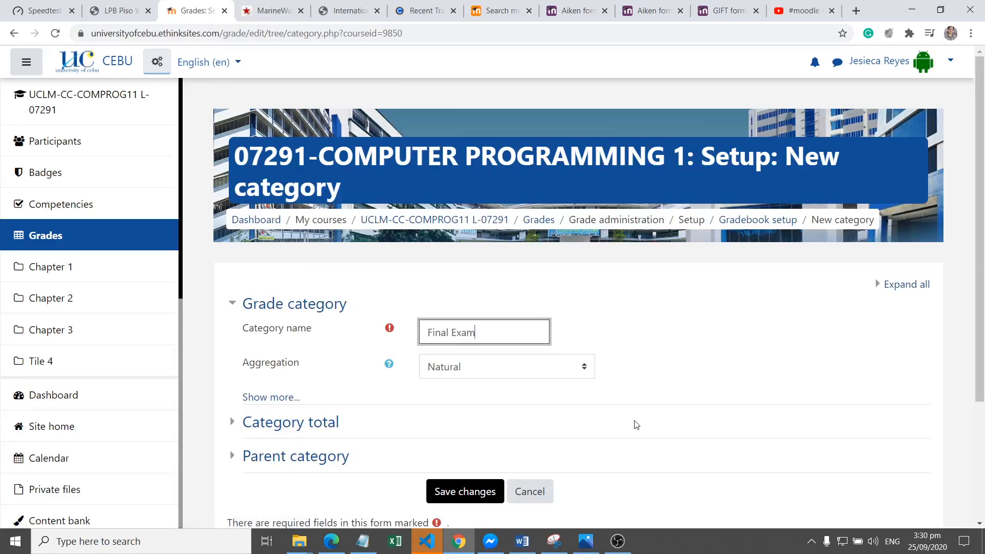
Set Tentative Final Grade as the parent category of Final Exam and save the category
{"action": "scroll", "coordinate": [972, 324], "scroll_direction": "down", "scroll_amount": 3}
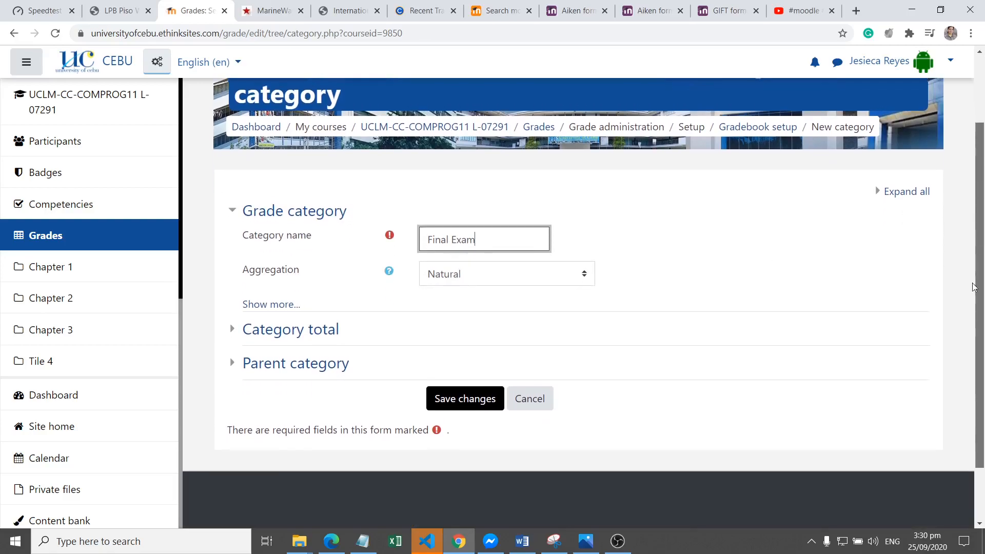
{"action": "left_click", "coordinate": [336, 310]}
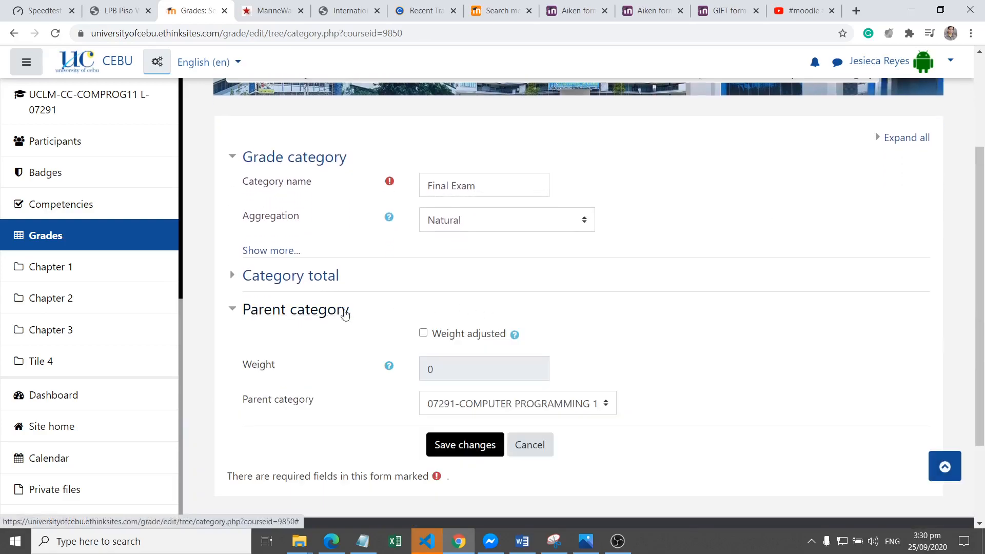
{"action": "left_click", "coordinate": [513, 405]}
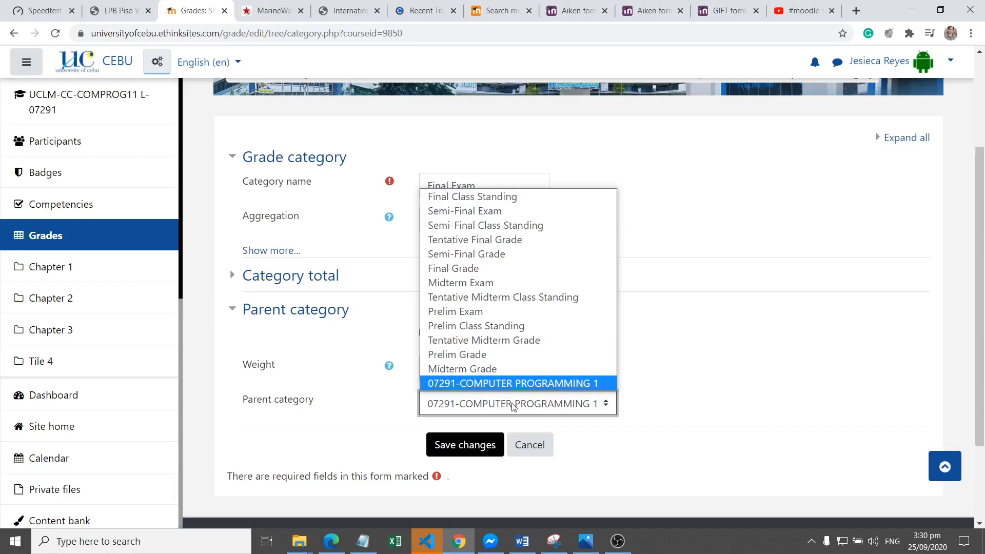
{"action": "left_click", "coordinate": [522, 241]}
{"action": "left_click", "coordinate": [466, 444]}
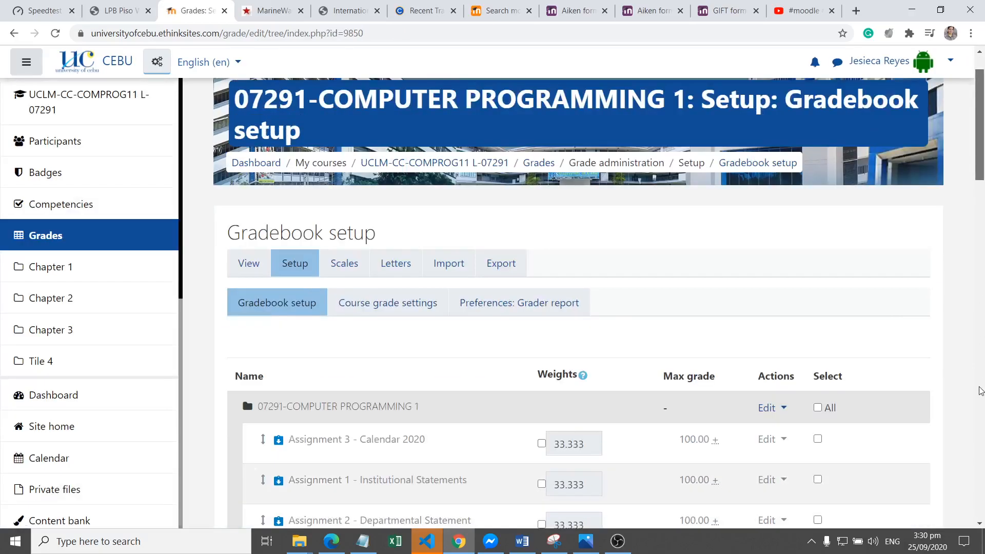
Review the gradebook category tree, checking the nesting and weights under Midterm Grade and Final Grade
{"action": "left_click_drag", "start_coordinate": [979, 175], "coordinate": [975, 434]}
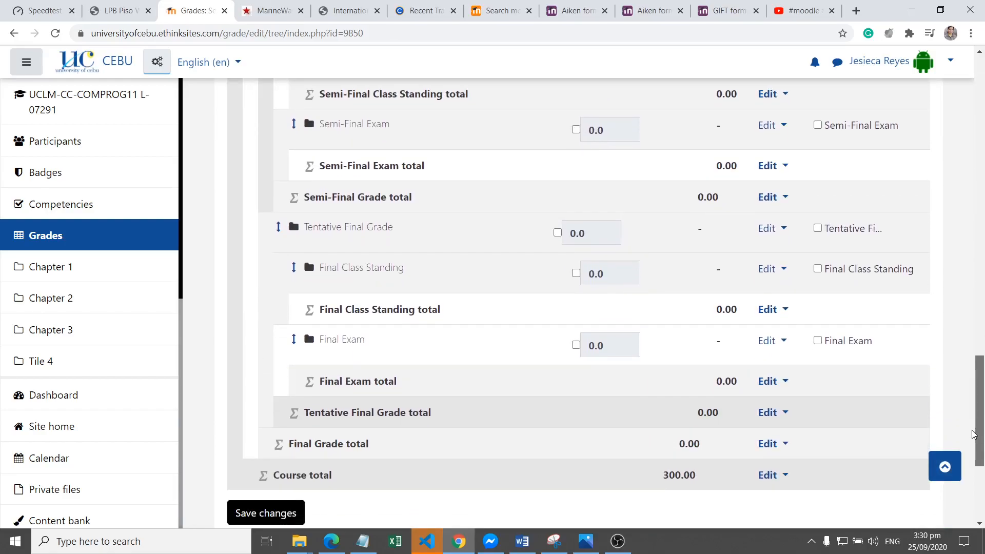
{"action": "left_click_drag", "start_coordinate": [975, 434], "coordinate": [975, 286]}
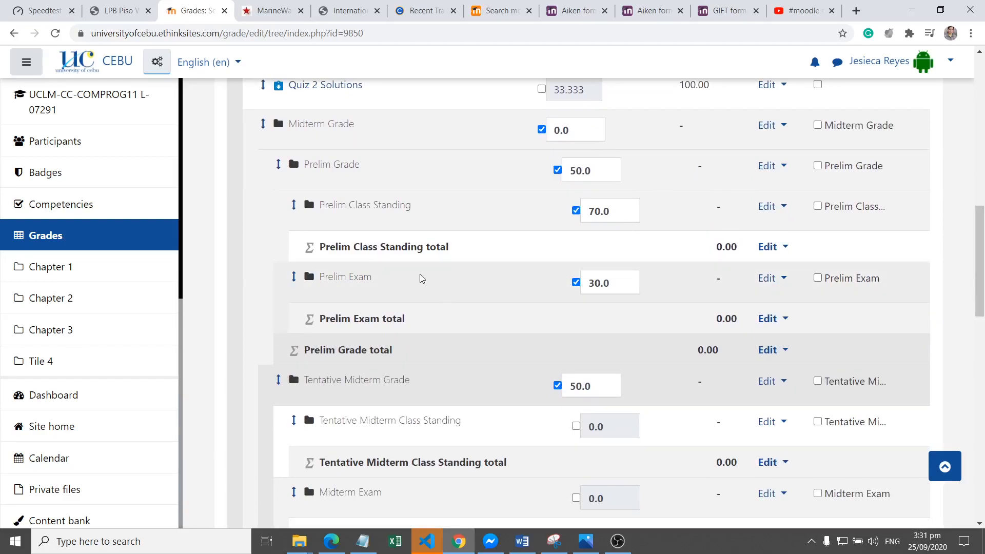
{"action": "left_click_drag", "start_coordinate": [983, 274], "coordinate": [983, 280]}
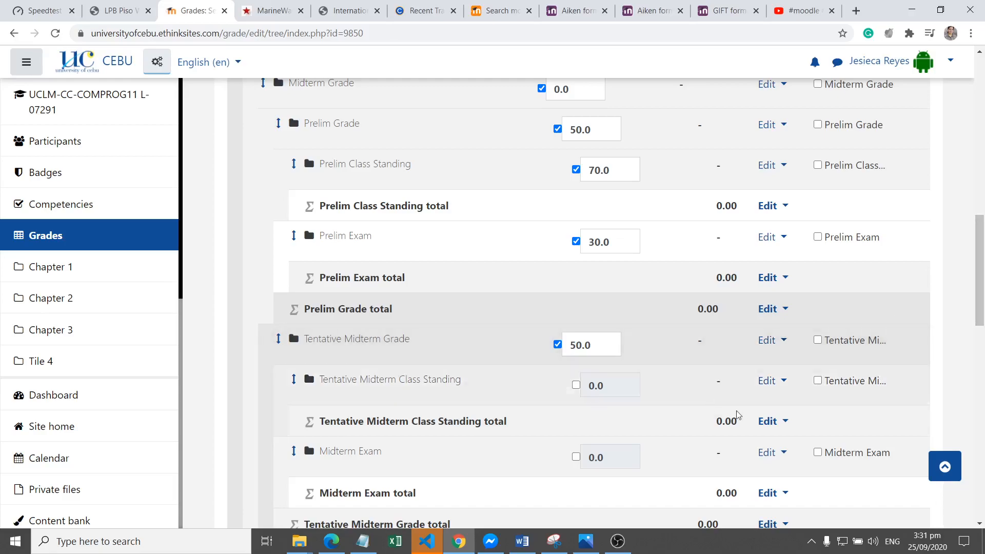
{"action": "left_click_drag", "start_coordinate": [981, 277], "coordinate": [957, 460]}
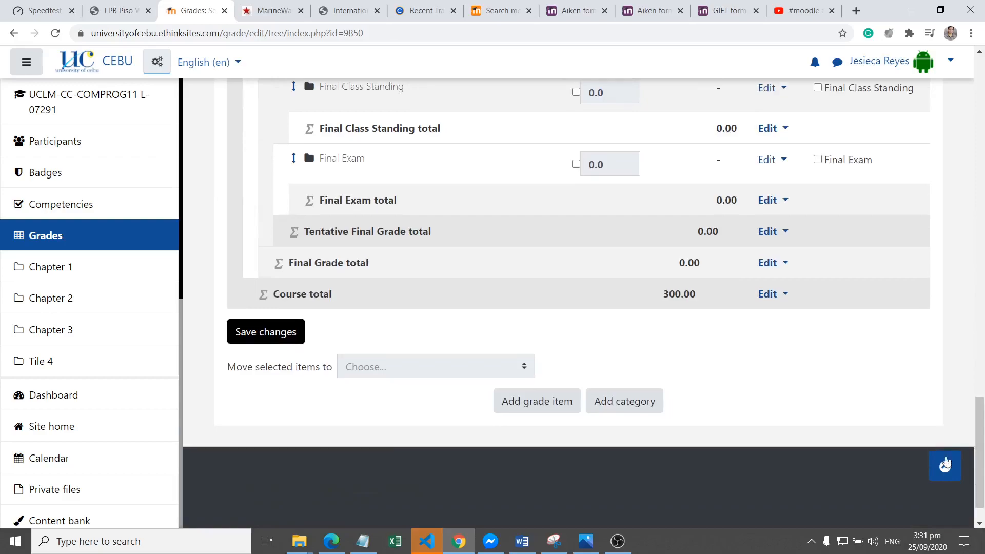
Start a new grade category and name it Prelim Quizzes
{"action": "left_click", "coordinate": [620, 403]}
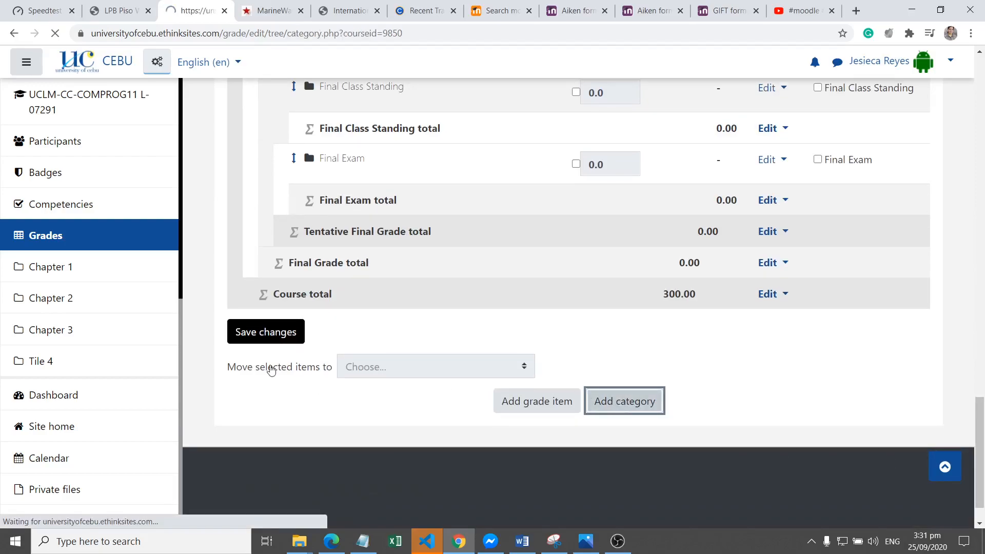
{"action": "scroll", "coordinate": [976, 227], "scroll_direction": "down", "scroll_amount": 2}
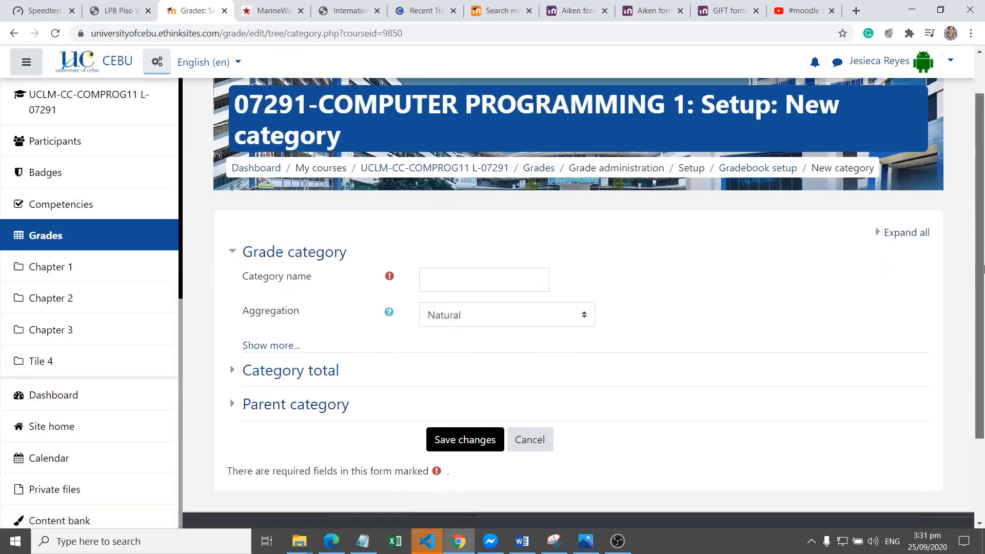
{"action": "left_click", "coordinate": [486, 246]}
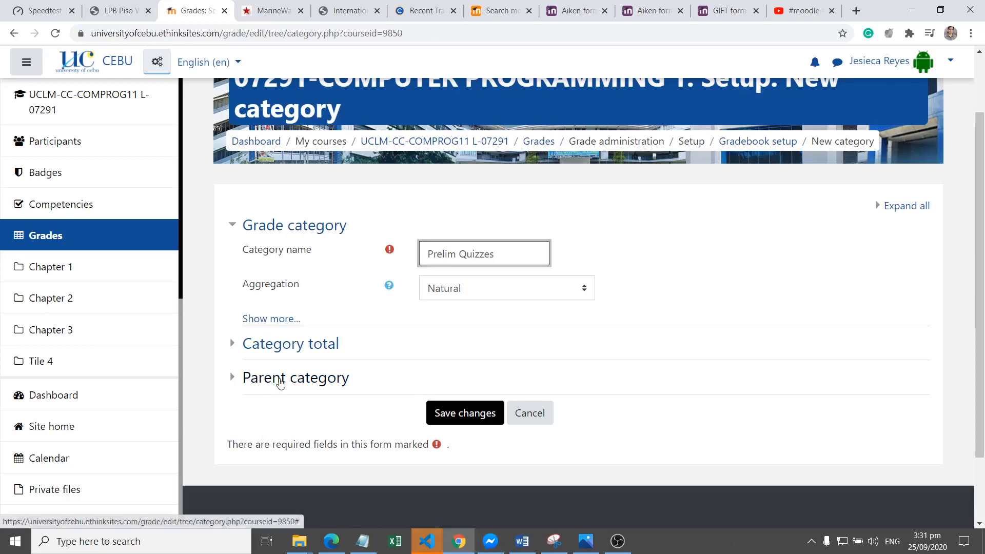
Set Prelim Class Standing as the parent category of Prelim Quizzes and save the category
{"action": "left_click", "coordinate": [290, 379]}
{"action": "scroll", "coordinate": [578, 331], "scroll_direction": "down", "scroll_amount": 3}
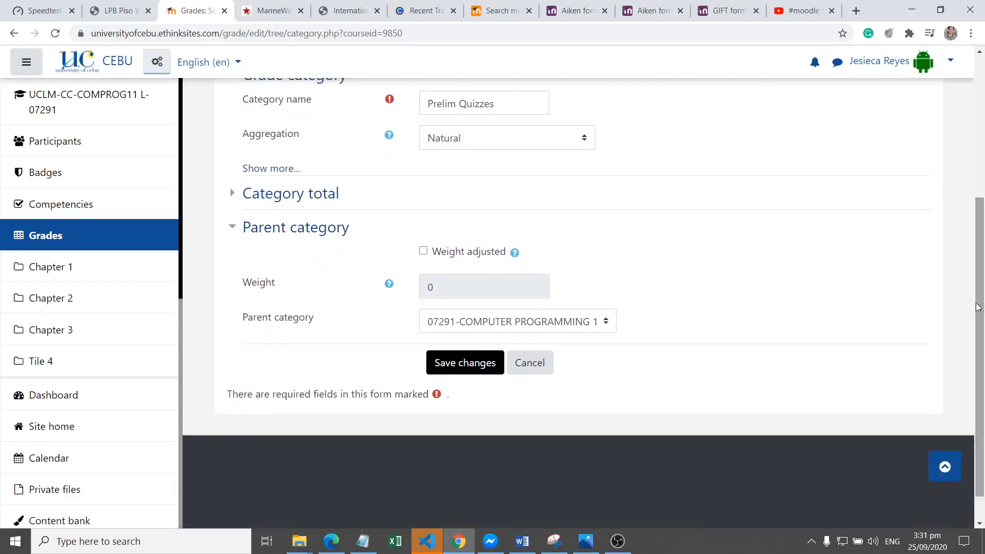
{"action": "left_click", "coordinate": [552, 319]}
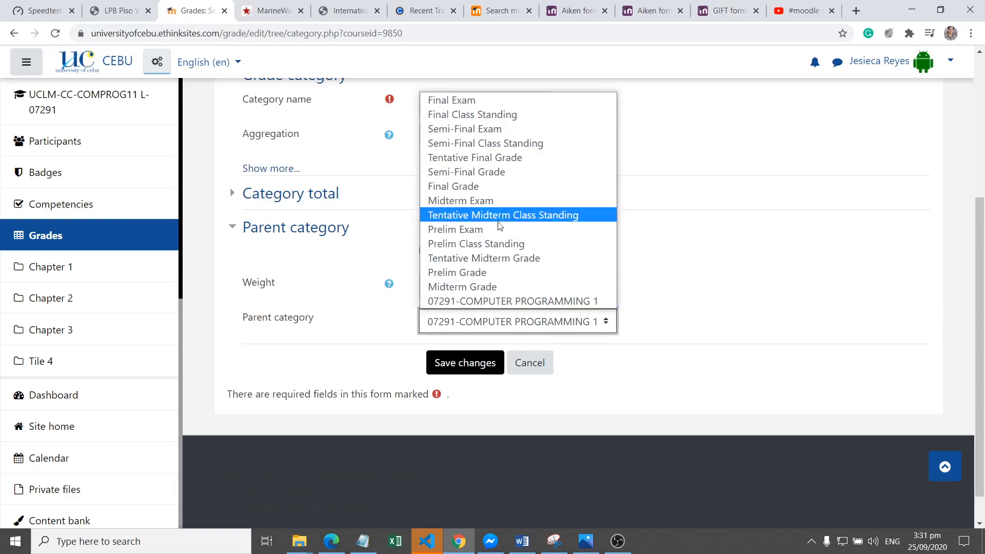
{"action": "left_click", "coordinate": [500, 243]}
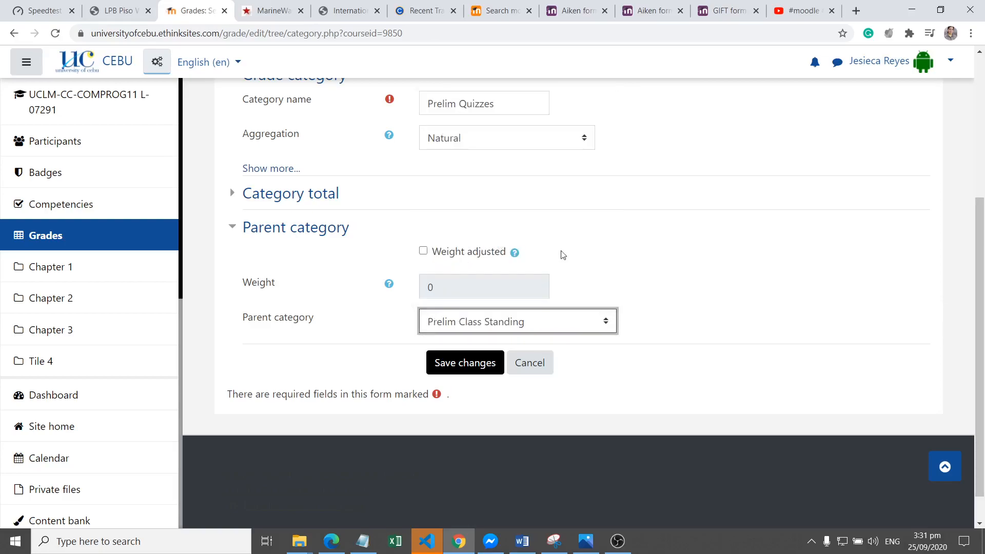
{"action": "left_click", "coordinate": [471, 366]}
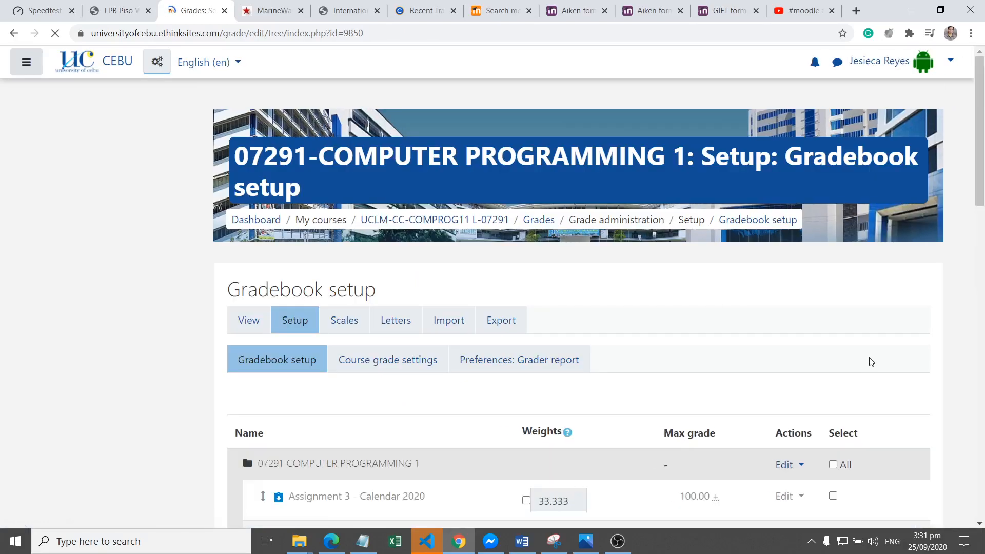
Start another new grade category and name it Prelim Assignment
{"action": "left_click_drag", "start_coordinate": [980, 128], "coordinate": [968, 445]}
{"action": "left_click_drag", "start_coordinate": [984, 381], "coordinate": [882, 427]}
{"action": "left_click", "coordinate": [625, 353]}
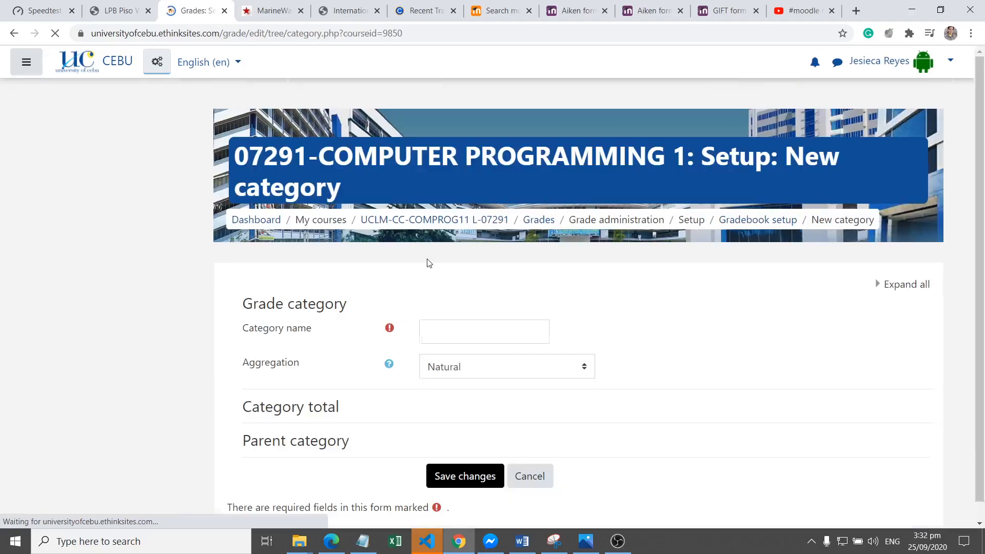
{"action": "left_click", "coordinate": [465, 326]}
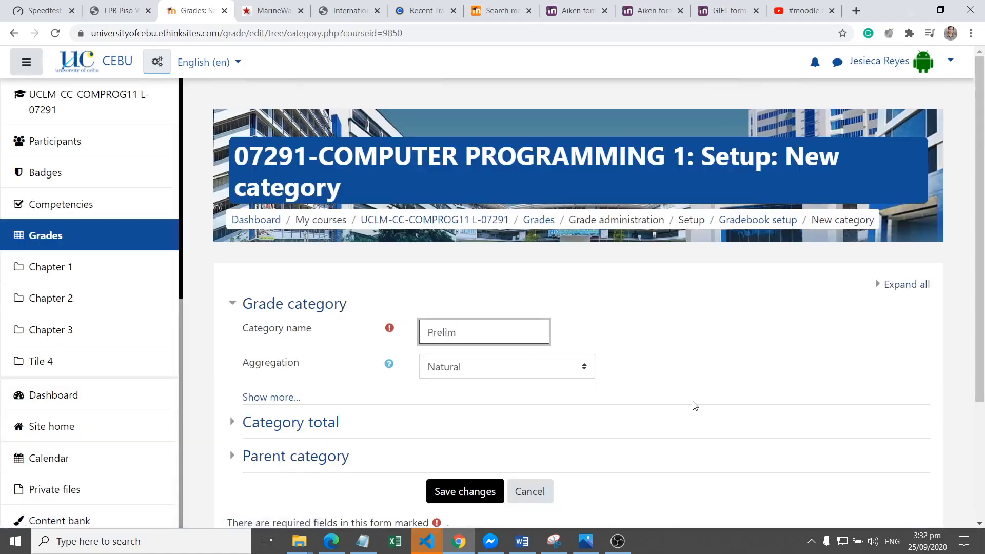
{"action": "type", "text": "Prelim Assignment"}
Set Prelim Class Standing as the parent category of Prelim Assignment and save the category
{"action": "left_click", "coordinate": [352, 454]}
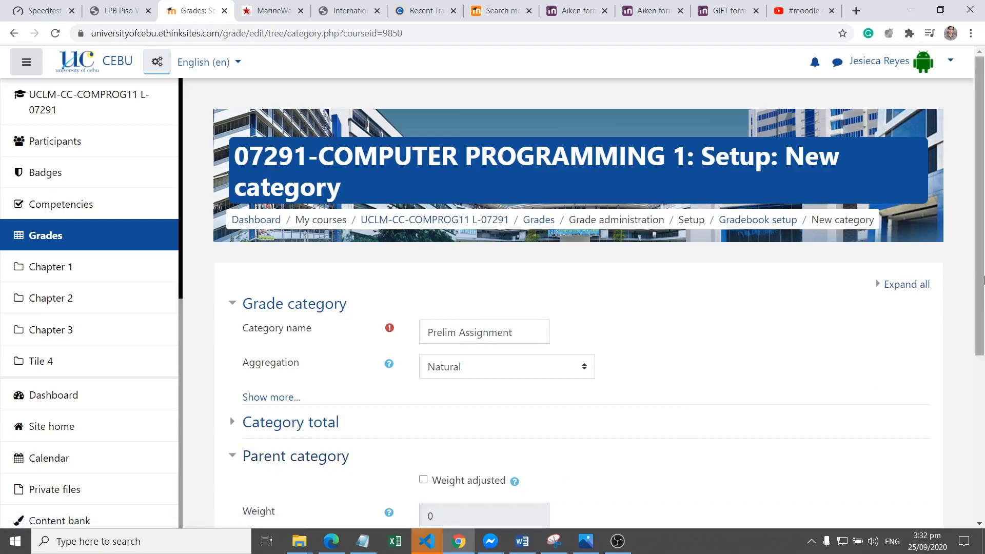
{"action": "scroll", "coordinate": [984, 284], "scroll_direction": "down", "scroll_amount": 3}
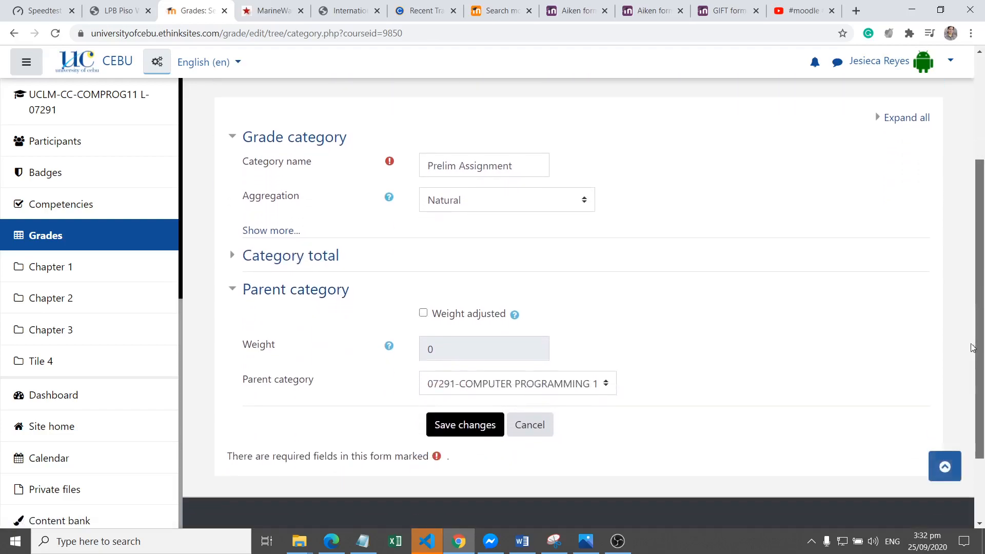
{"action": "left_click", "coordinate": [484, 390]}
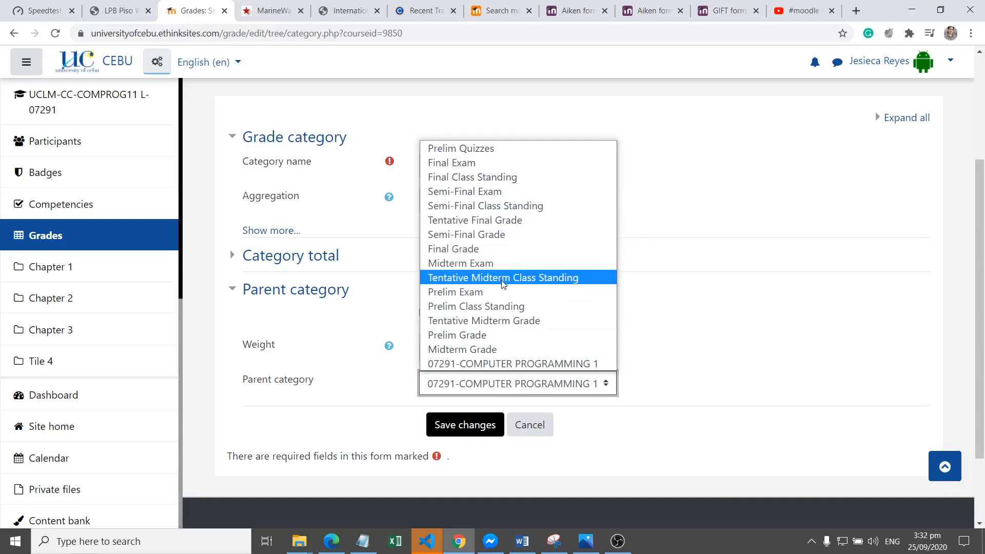
{"action": "left_click", "coordinate": [490, 307]}
{"action": "left_click", "coordinate": [475, 427]}
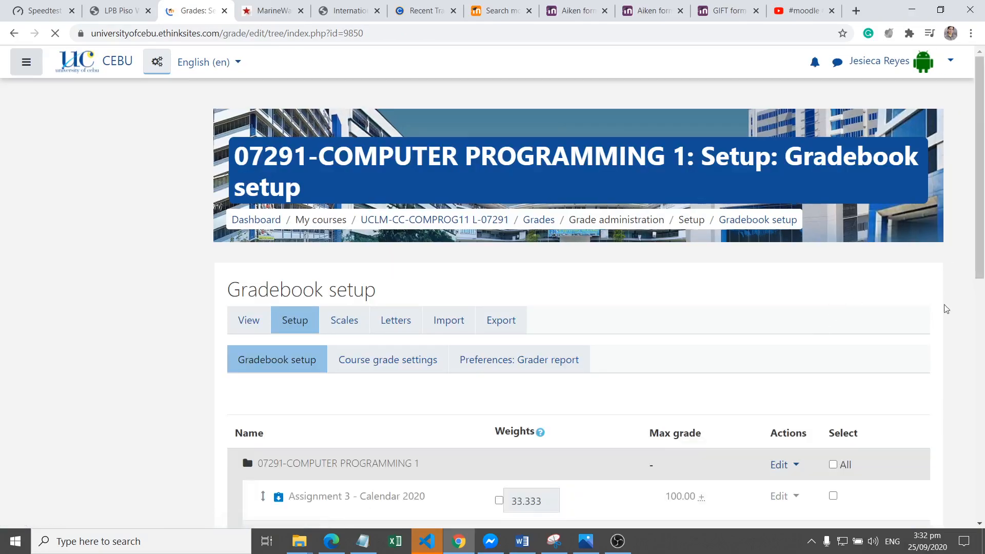
Start another new grade category and name it Prelim Practical Exam
{"action": "left_click_drag", "start_coordinate": [973, 124], "coordinate": [973, 378]}
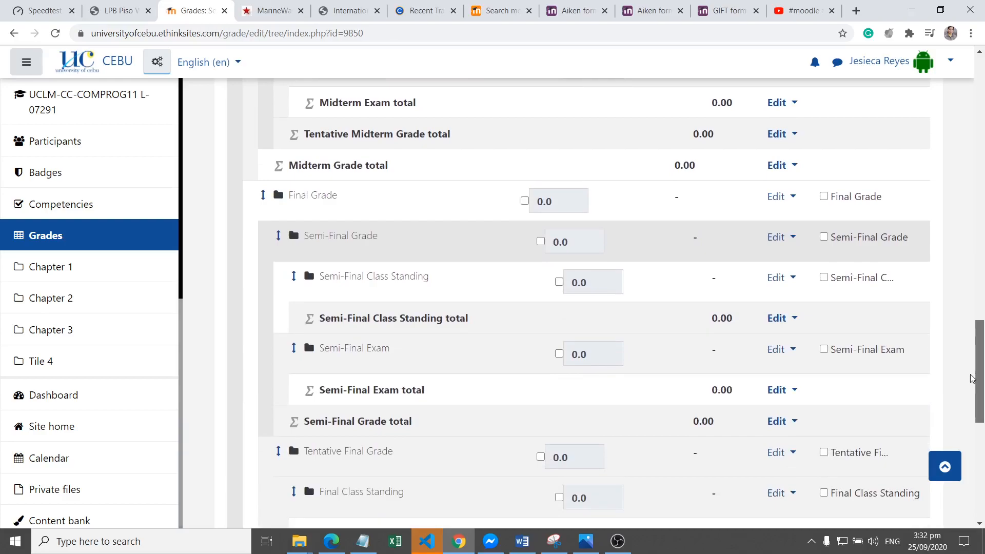
{"action": "left_click_drag", "start_coordinate": [972, 379], "coordinate": [972, 443]}
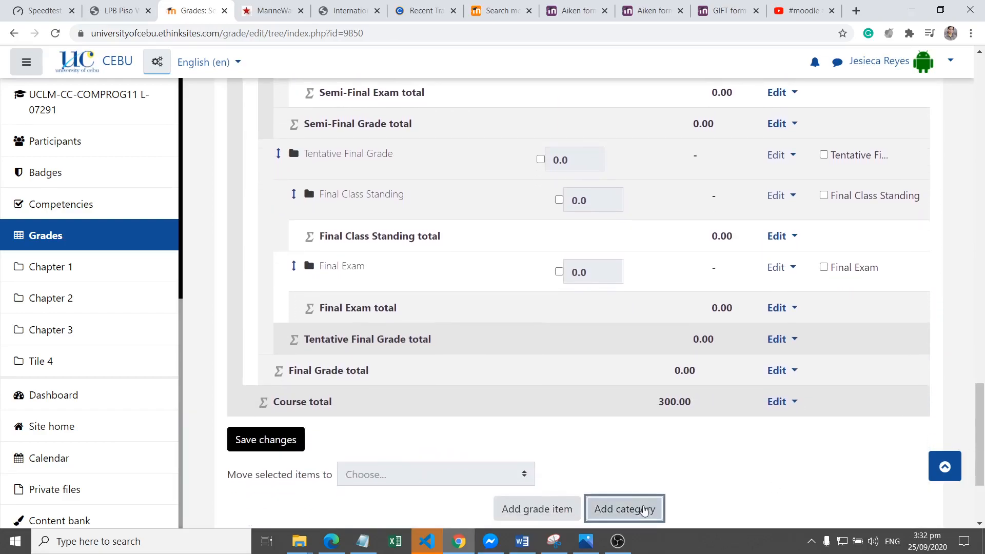
{"action": "left_click", "coordinate": [625, 508]}
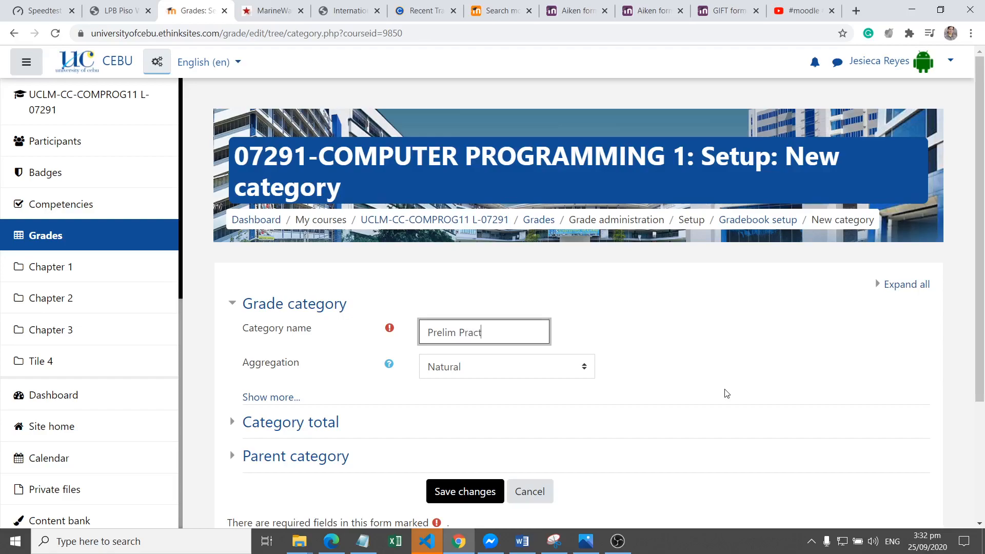
{"action": "type", "text": "xam"}
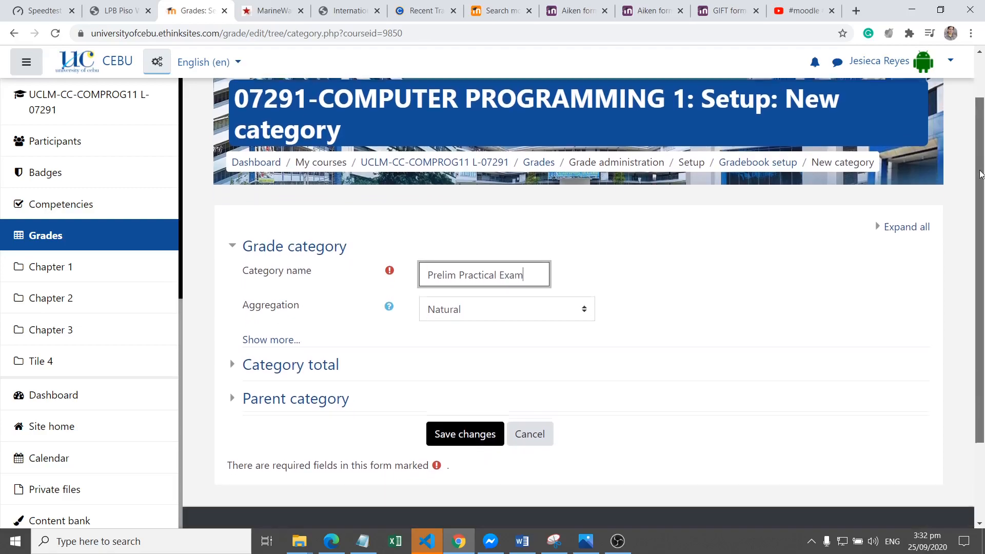
Set Prelim Class Standing as the parent category of Prelim Practical Exam and save the category
{"action": "left_click_drag", "start_coordinate": [981, 126], "coordinate": [980, 208]}
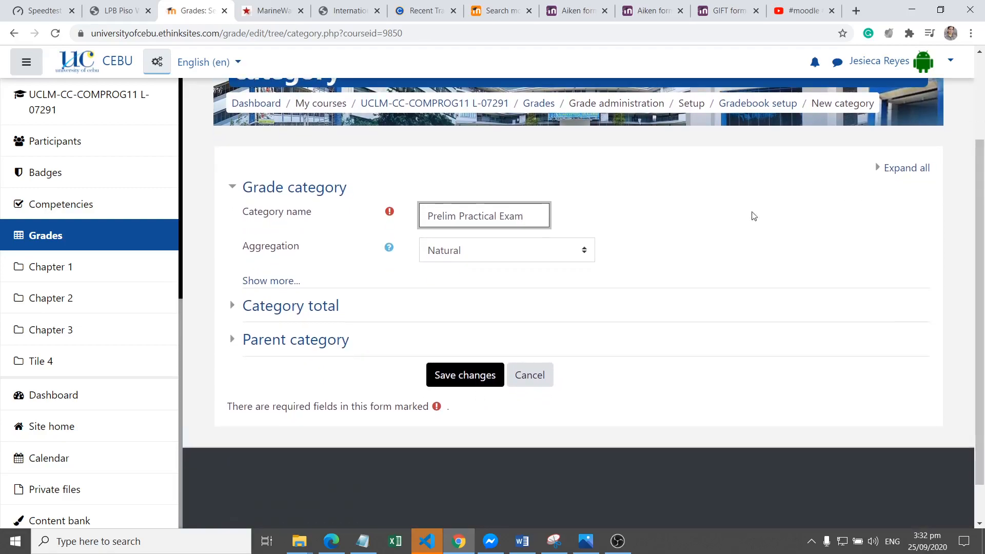
{"action": "left_click", "coordinate": [291, 341]}
{"action": "left_click_drag", "start_coordinate": [983, 308], "coordinate": [962, 365]}
{"action": "left_click", "coordinate": [528, 328]}
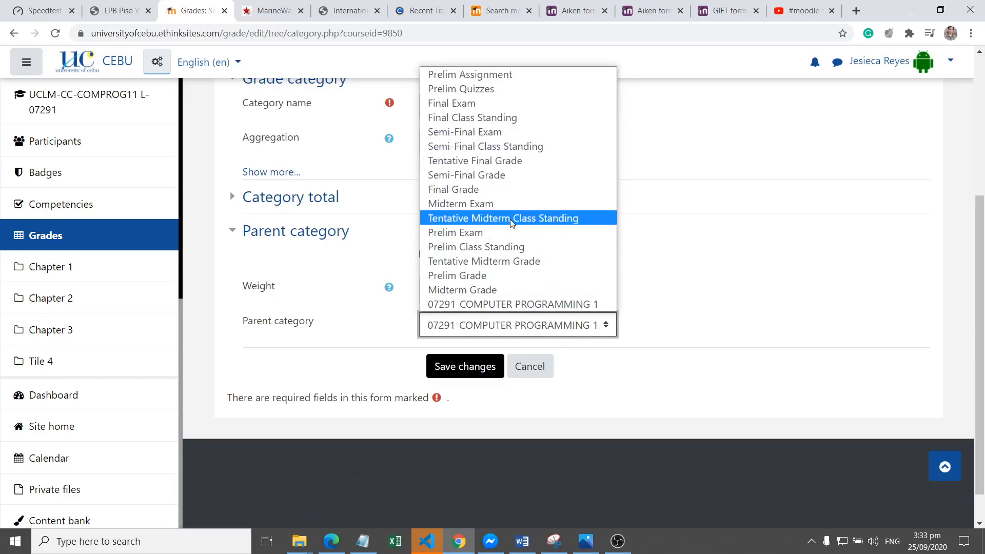
{"action": "left_click", "coordinate": [504, 247]}
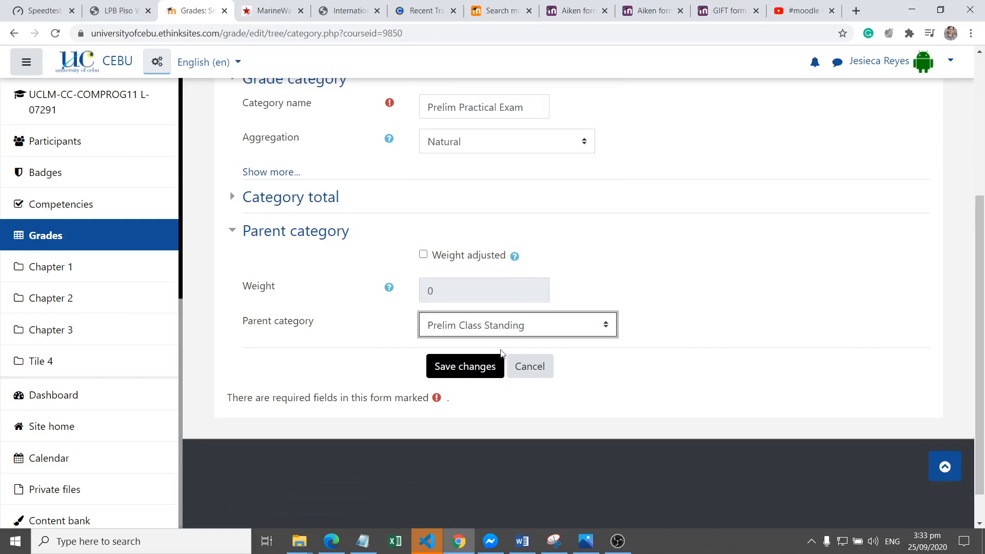
{"action": "left_click", "coordinate": [471, 376]}
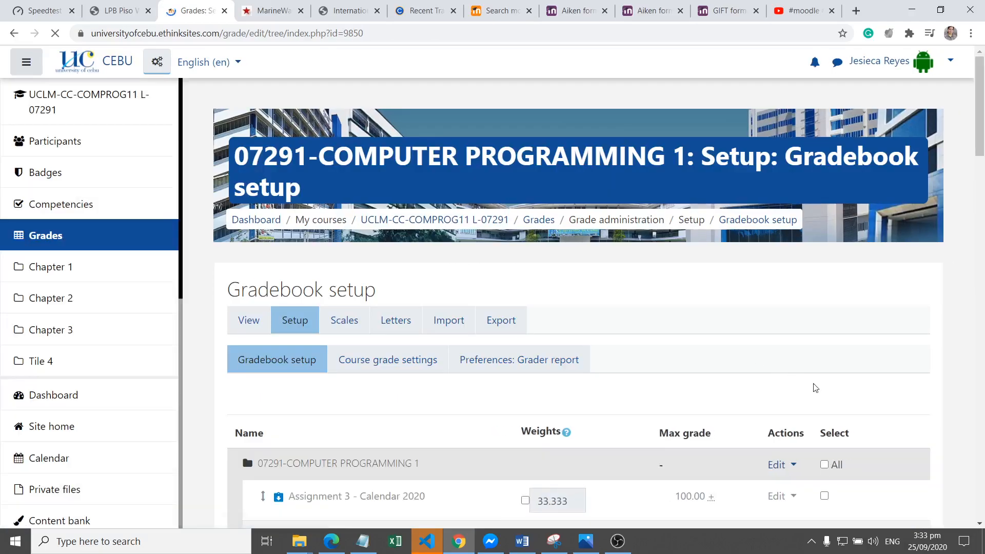
Enable manual weights for Prelim Quizzes, Prelim Assignment and Prelim Practical Exam, and save the gradebook setup
{"action": "left_click_drag", "start_coordinate": [980, 110], "coordinate": [951, 264]}
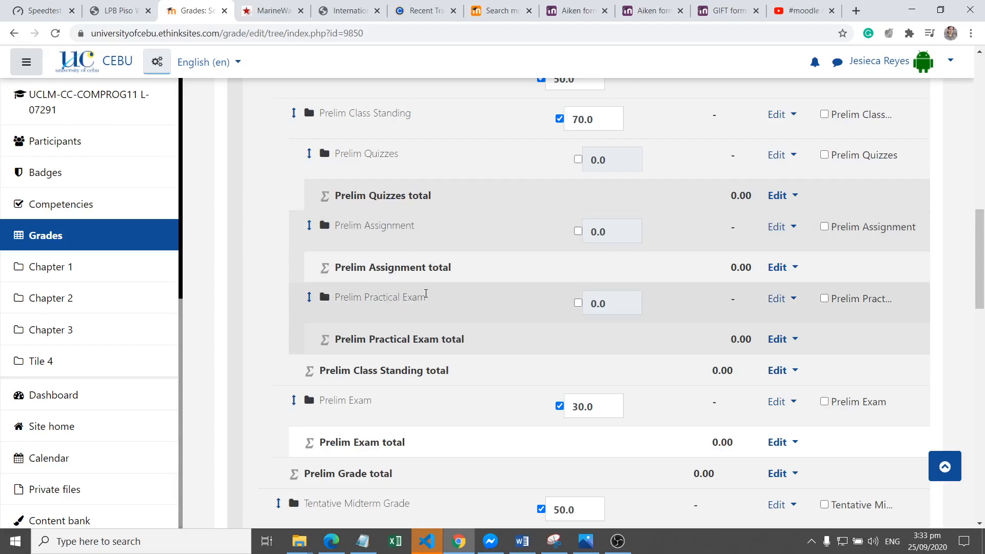
{"action": "left_click", "coordinate": [578, 160]}
{"action": "left_click", "coordinate": [579, 232]}
{"action": "left_click", "coordinate": [578, 303]}
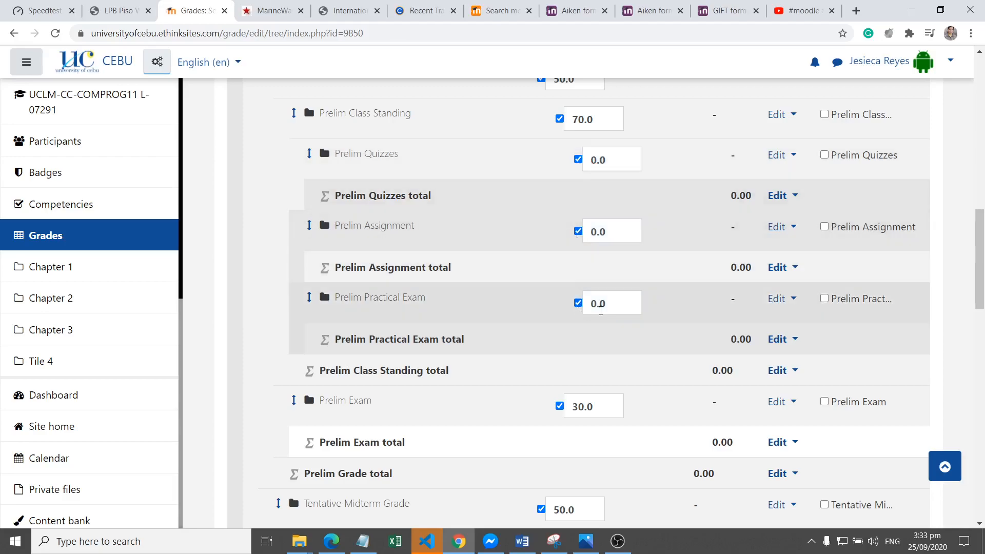
{"action": "key", "text": "Return"}
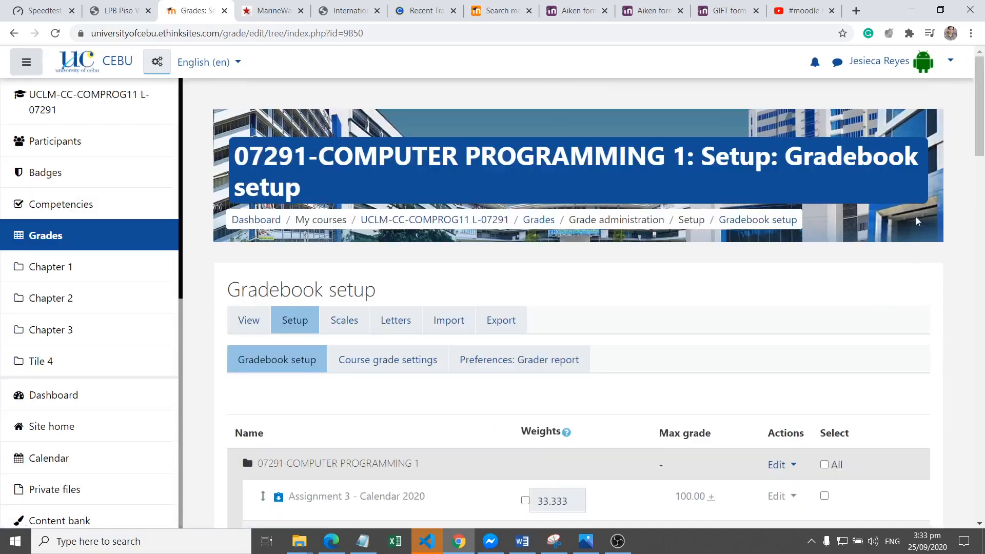
Review the gradebook category tree, examining the Prelim Class Standing subcategories and the weights under the midterm and final terms
{"action": "scroll", "coordinate": [952, 260], "scroll_direction": "down", "scroll_amount": 15}
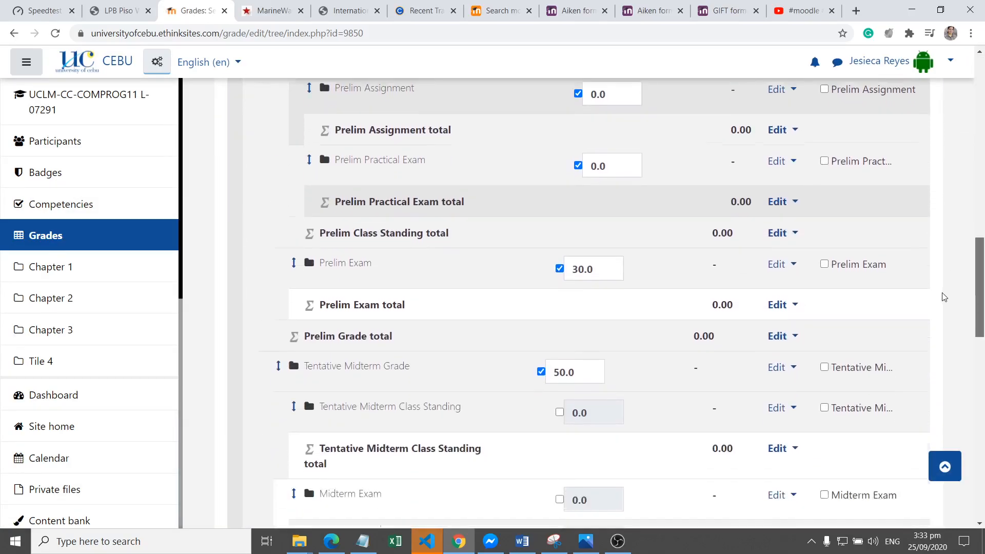
{"action": "scroll", "coordinate": [945, 297], "scroll_direction": "down", "scroll_amount": 8}
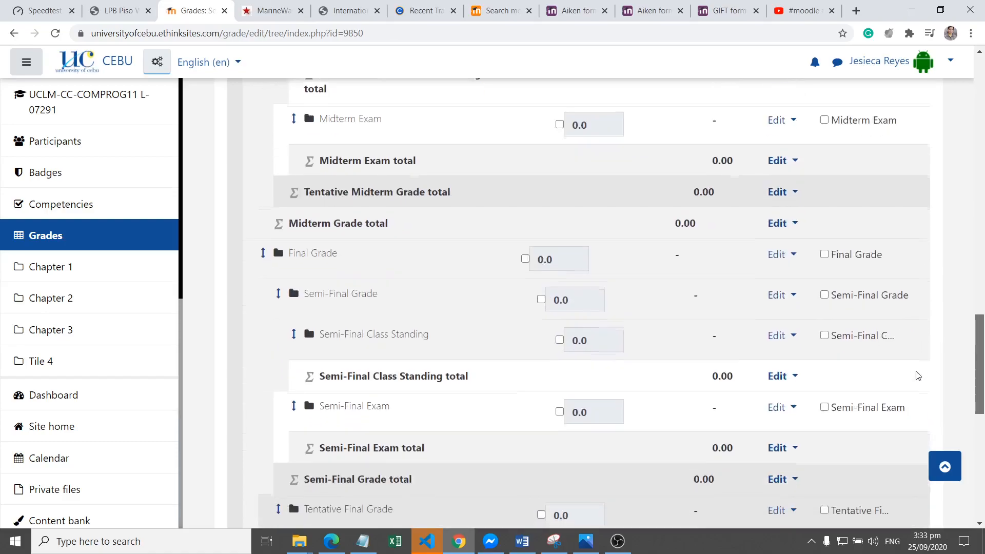
{"action": "scroll", "coordinate": [919, 375], "scroll_direction": "down", "scroll_amount": 8}
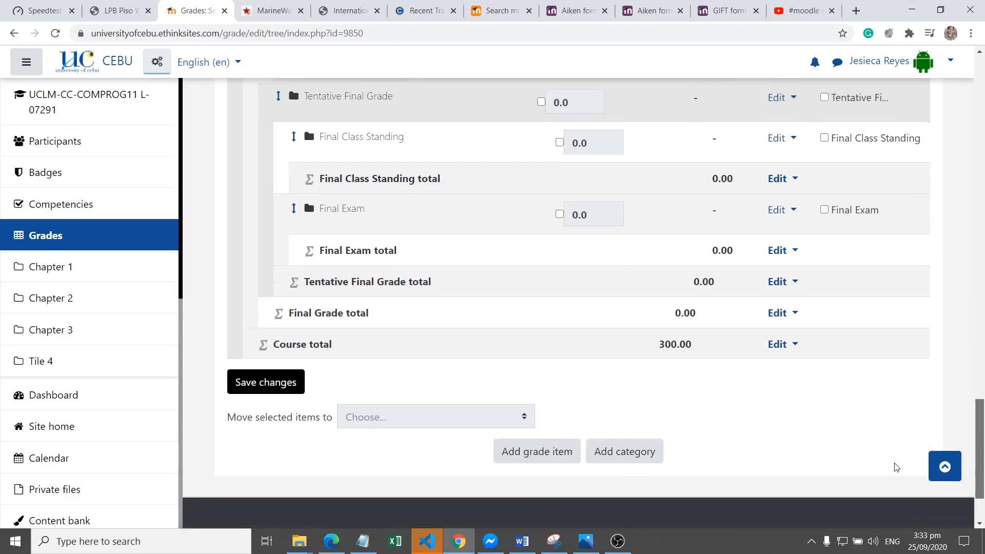
{"action": "scroll", "coordinate": [896, 467], "scroll_direction": "down", "scroll_amount": 1}
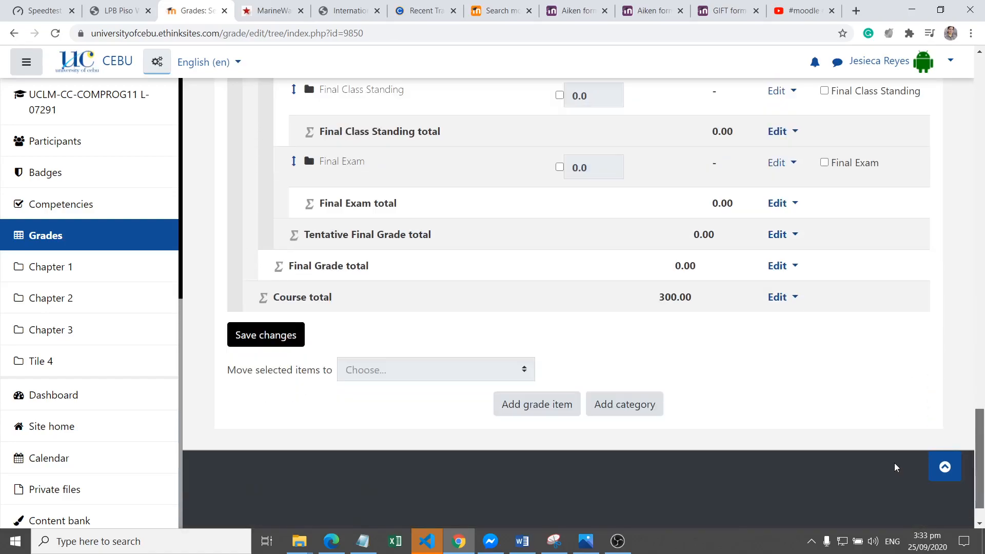
{"action": "scroll", "coordinate": [895, 463], "scroll_direction": "down", "scroll_amount": 1}
{"action": "scroll", "coordinate": [895, 464], "scroll_direction": "up", "scroll_amount": 1}
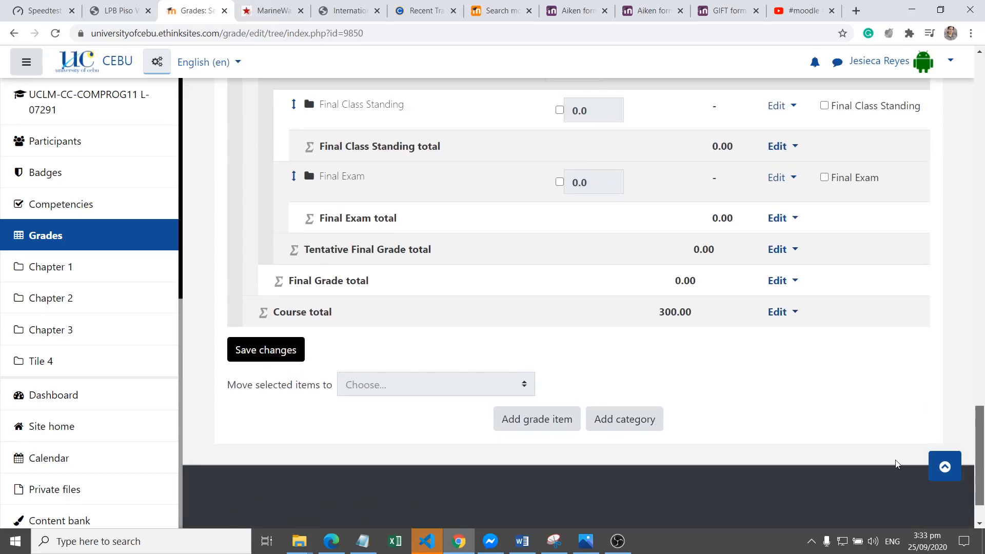
{"action": "scroll", "coordinate": [931, 388], "scroll_direction": "up", "scroll_amount": 7}
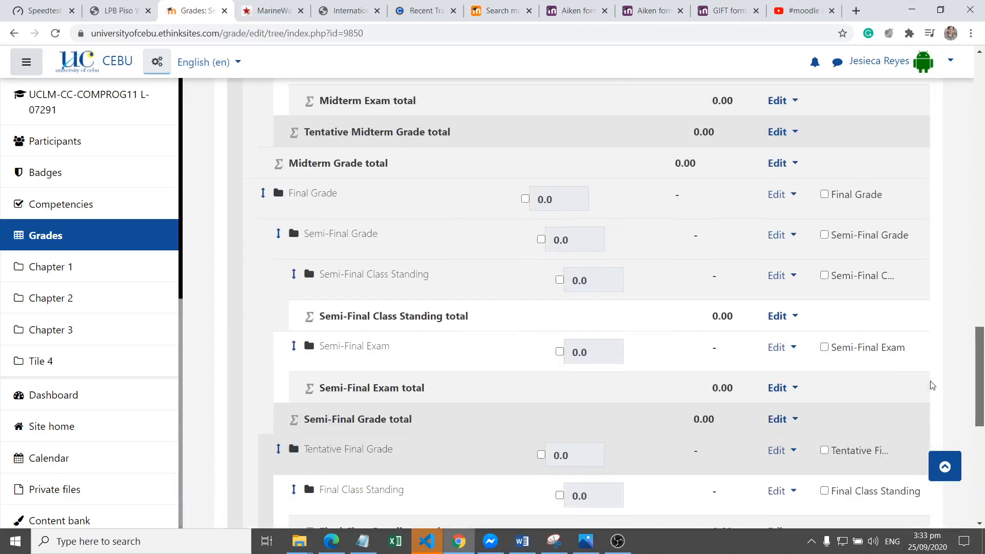
{"action": "scroll", "coordinate": [931, 389], "scroll_direction": "up", "scroll_amount": 10}
{"action": "scroll", "coordinate": [953, 279], "scroll_direction": "up", "scroll_amount": 5}
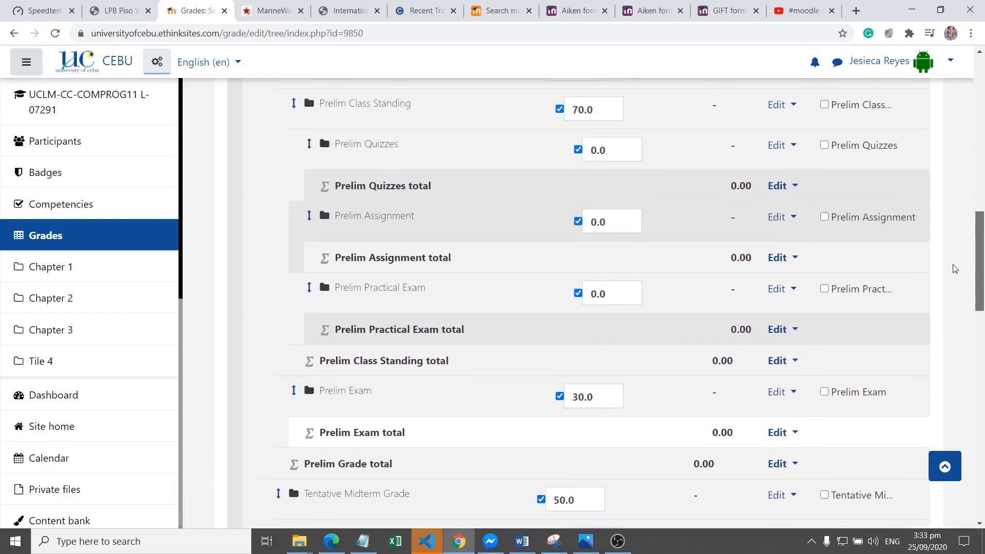
{"action": "scroll", "coordinate": [955, 234], "scroll_direction": "down", "scroll_amount": 3}
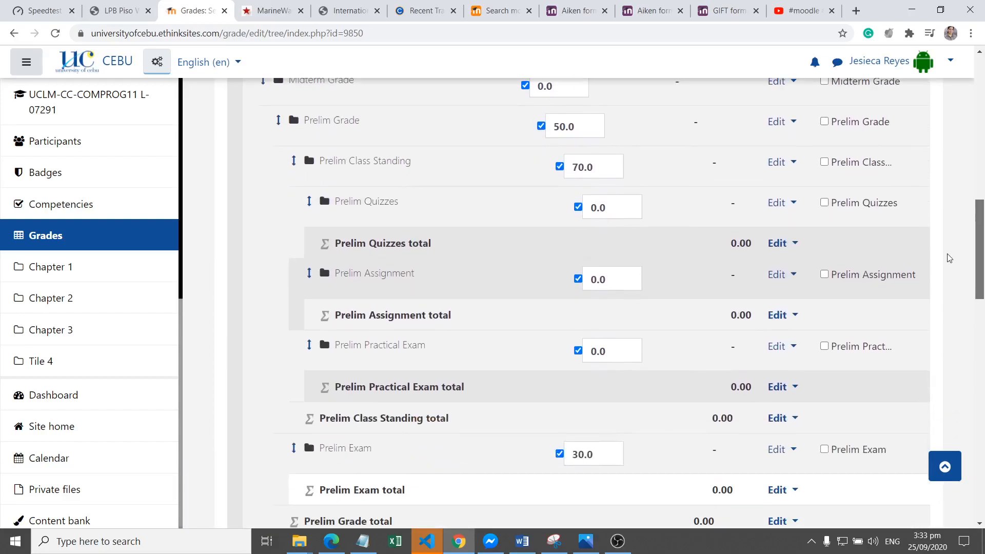
{"action": "scroll", "coordinate": [948, 262], "scroll_direction": "down", "scroll_amount": 1}
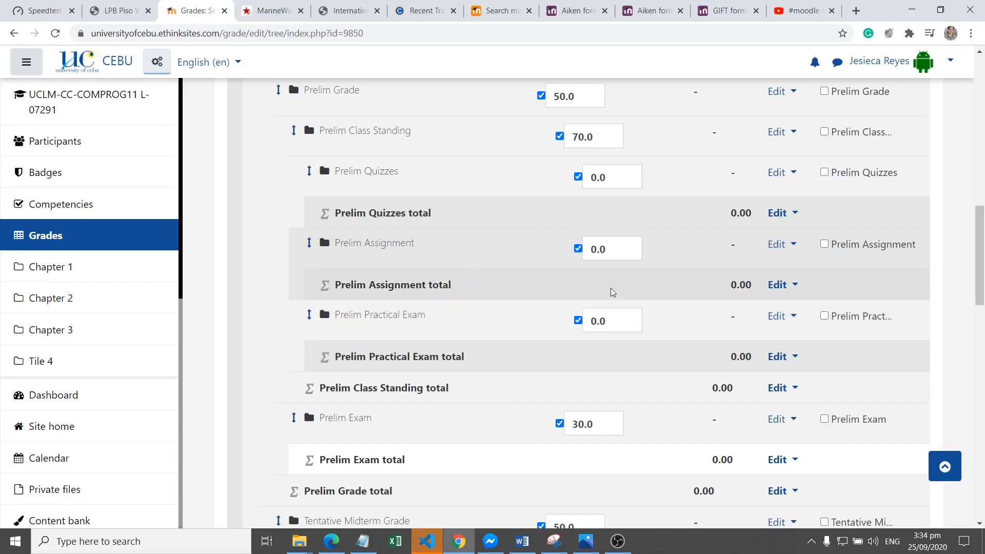
{"action": "left_click_drag", "start_coordinate": [983, 267], "coordinate": [972, 310]}
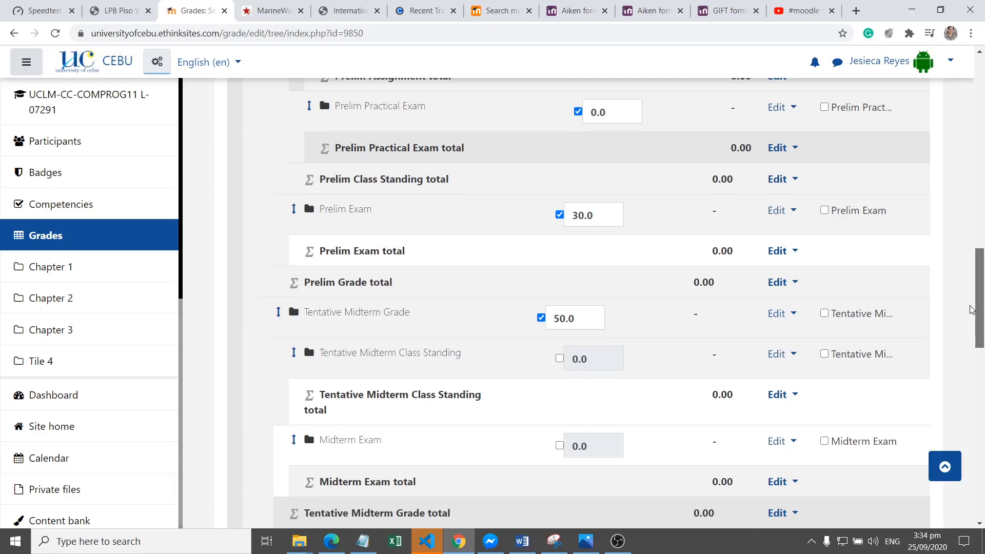
{"action": "left_click_drag", "start_coordinate": [971, 309], "coordinate": [964, 337]}
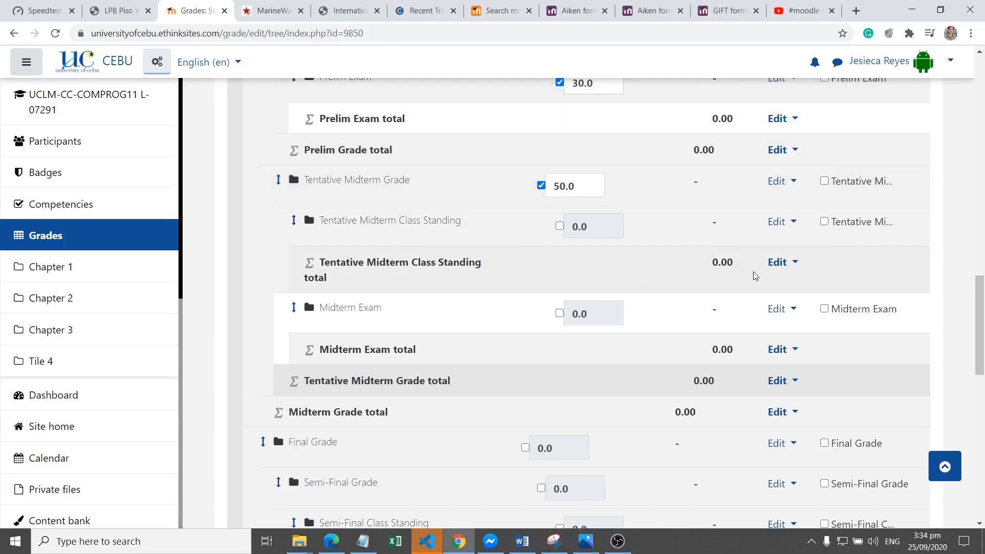
Rename the Tentative Midterm Class Standing category to Midterm Class Standing and save the change
{"action": "left_click", "coordinate": [778, 262]}
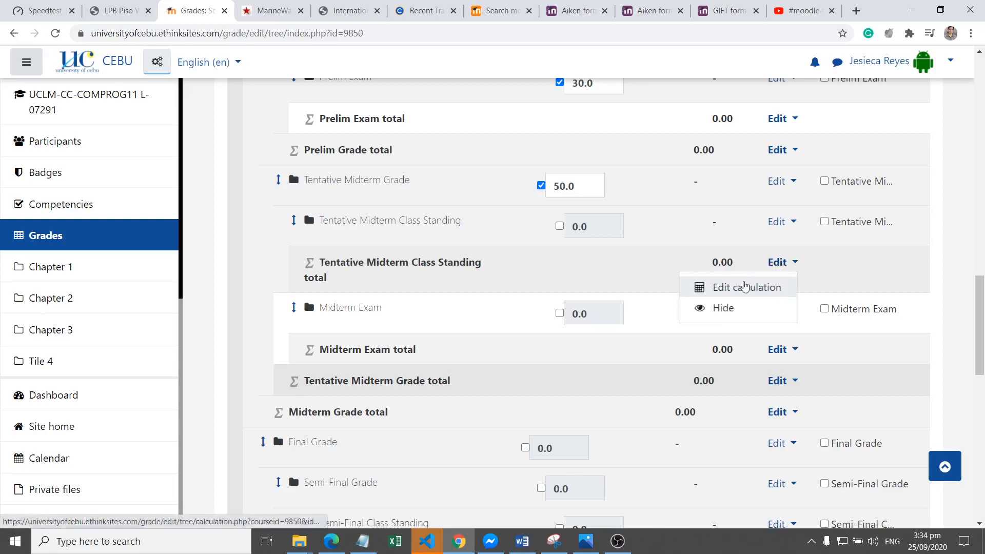
{"action": "left_click", "coordinate": [444, 284]}
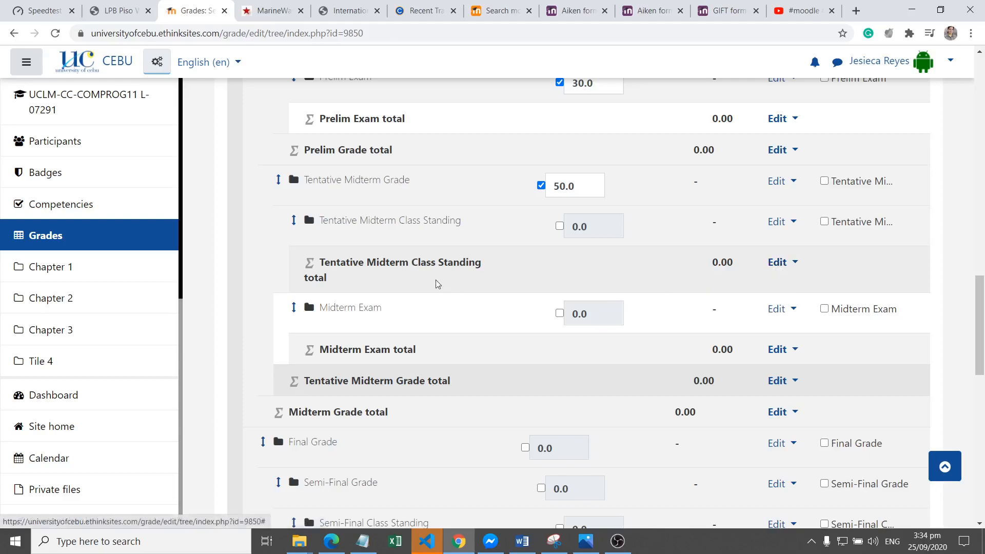
{"action": "left_click", "coordinate": [778, 224]}
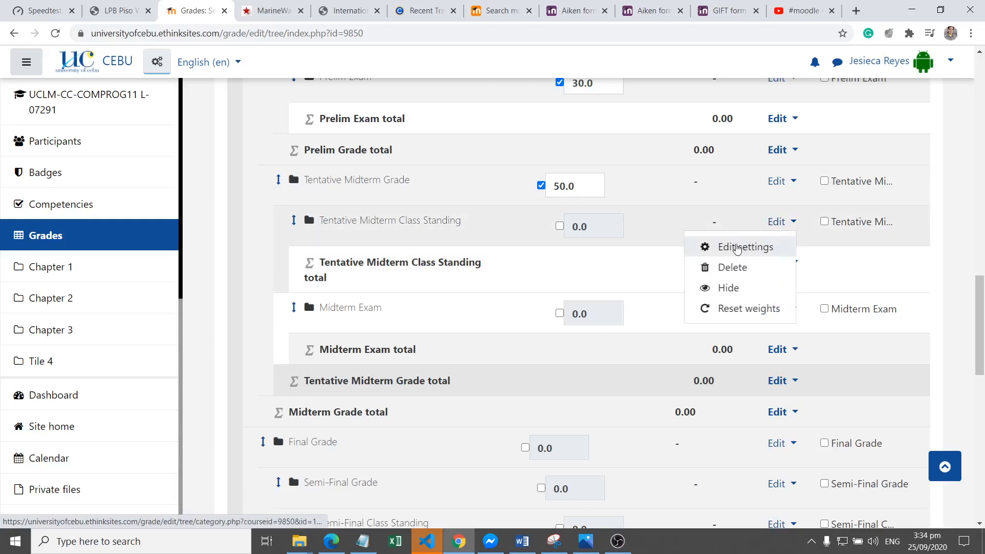
{"action": "left_click", "coordinate": [736, 248]}
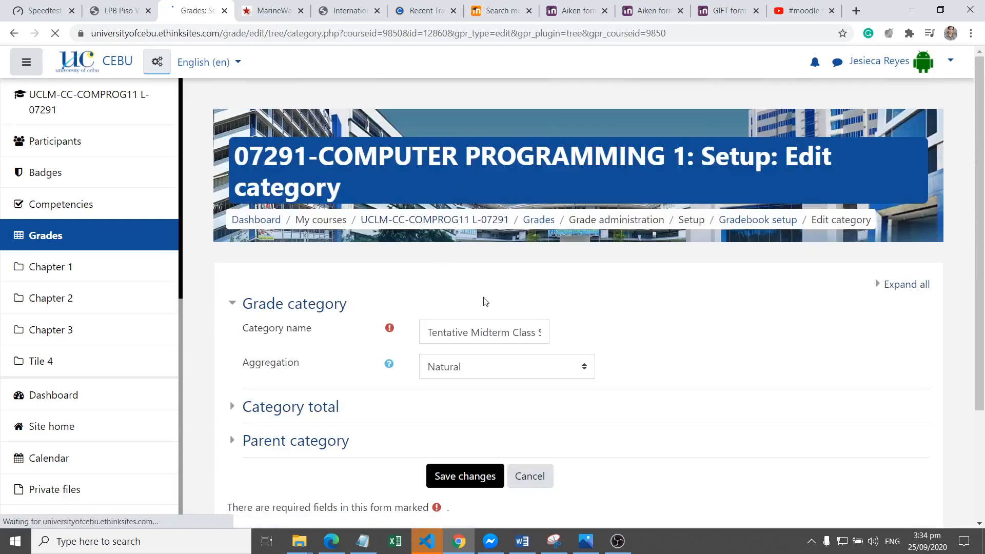
{"action": "left_click", "coordinate": [466, 332]}
{"action": "left_click_drag", "start_coordinate": [466, 332], "coordinate": [330, 330]}
{"action": "key", "text": "BackSpace"}
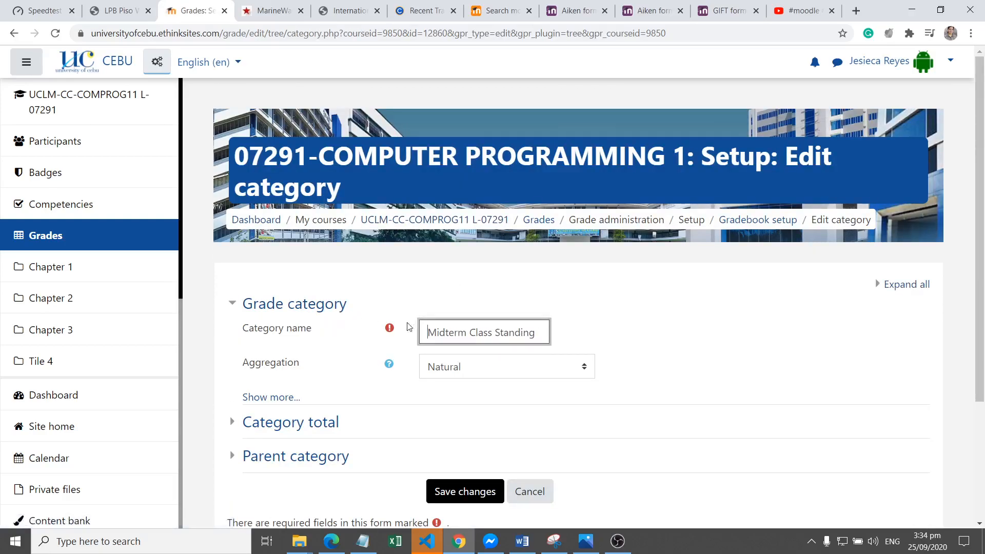
{"action": "scroll", "coordinate": [462, 359], "scroll_direction": "down", "scroll_amount": 1}
{"action": "left_click", "coordinate": [479, 424]}
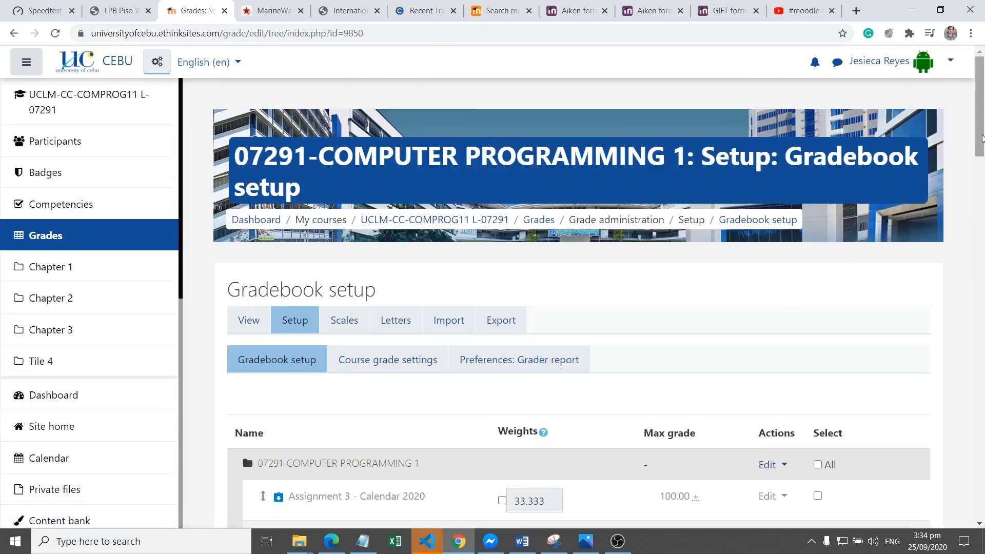
Start a new grade category and name it Midterm Quizzes
{"action": "left_click_drag", "start_coordinate": [982, 139], "coordinate": [926, 361]}
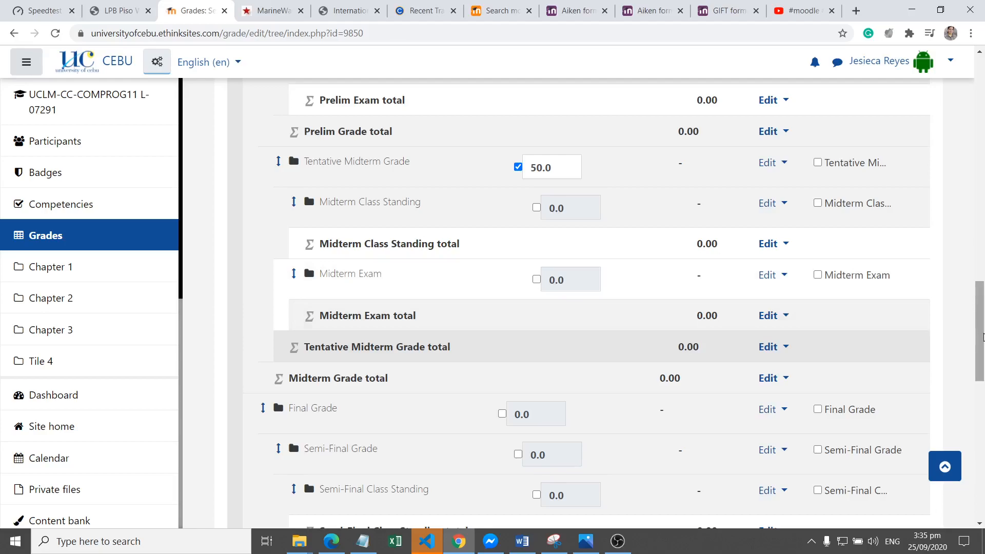
{"action": "left_click_drag", "start_coordinate": [983, 336], "coordinate": [983, 345]}
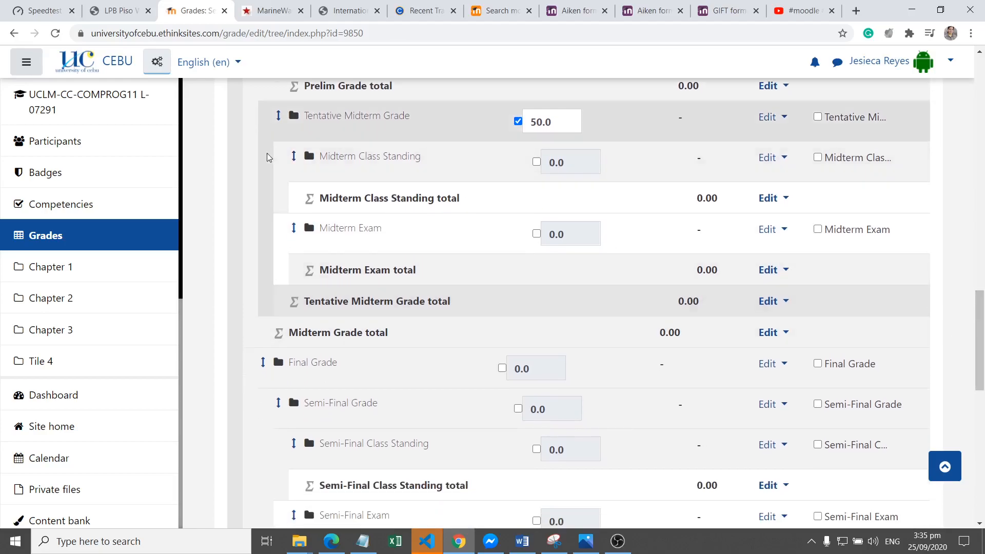
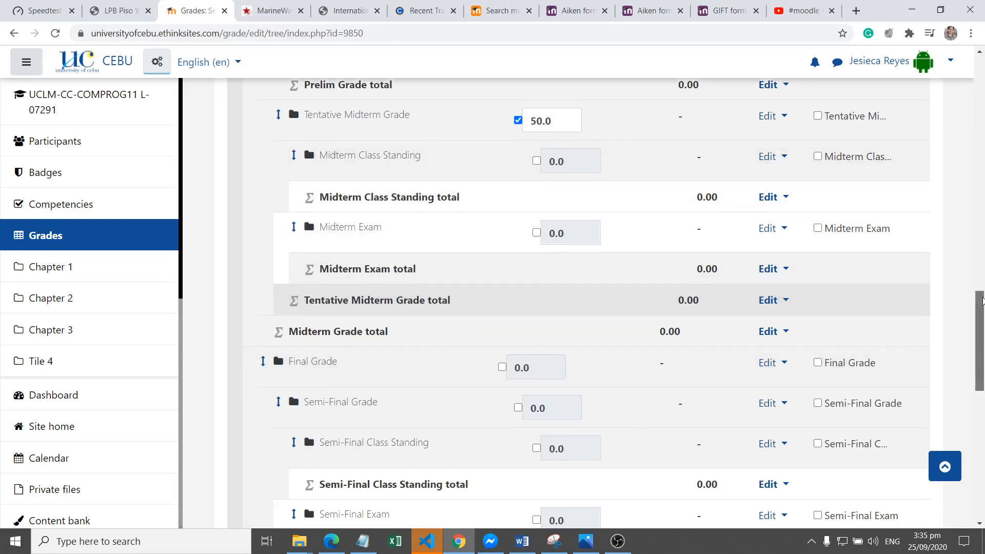
{"action": "scroll", "coordinate": [646, 366], "scroll_direction": "down", "scroll_amount": 12}
{"action": "left_click", "coordinate": [647, 366]}
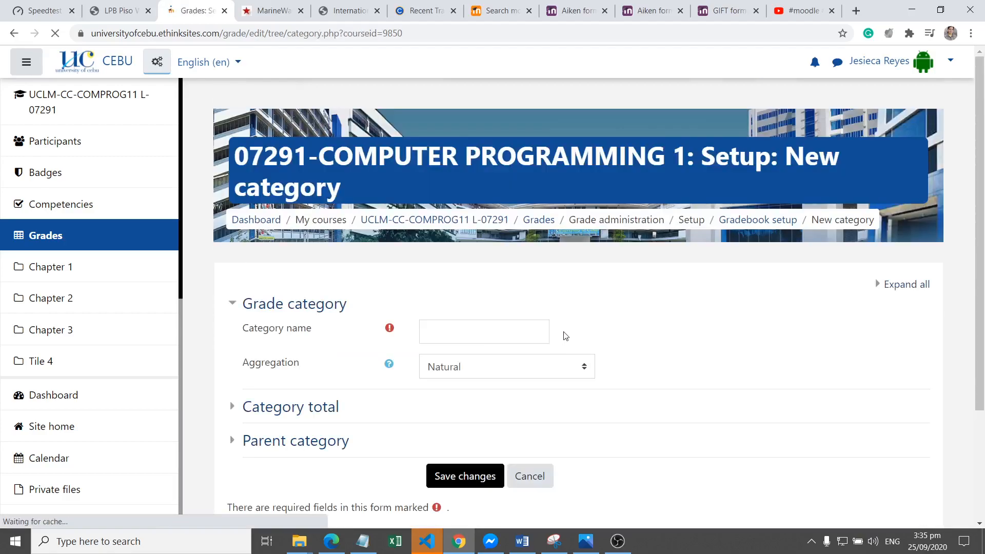
{"action": "left_click", "coordinate": [487, 331]}
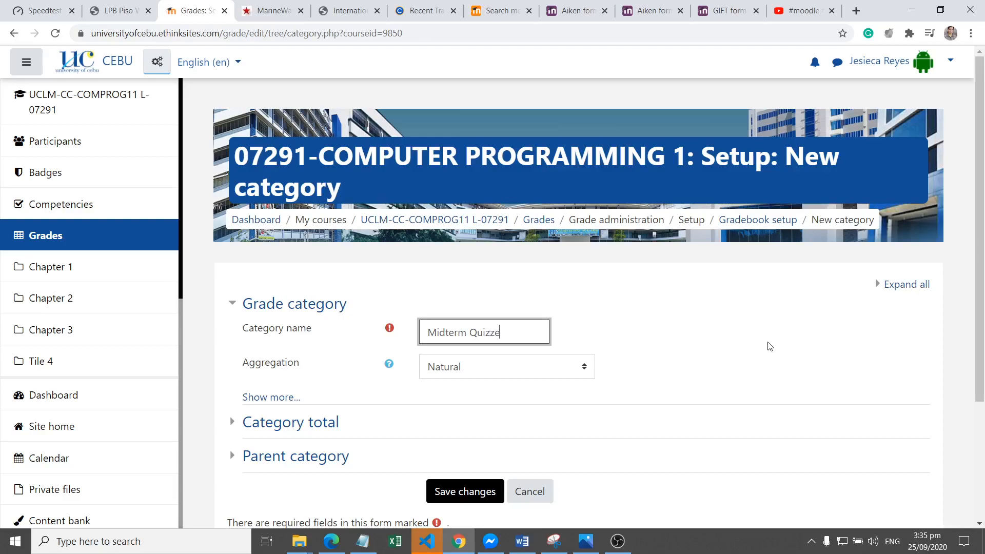
Set Midterm Class Standing as the parent category of Midterm Quizzes, leave its weight unadjusted, and save the category
{"action": "scroll", "coordinate": [591, 315], "scroll_direction": "down", "scroll_amount": 3}
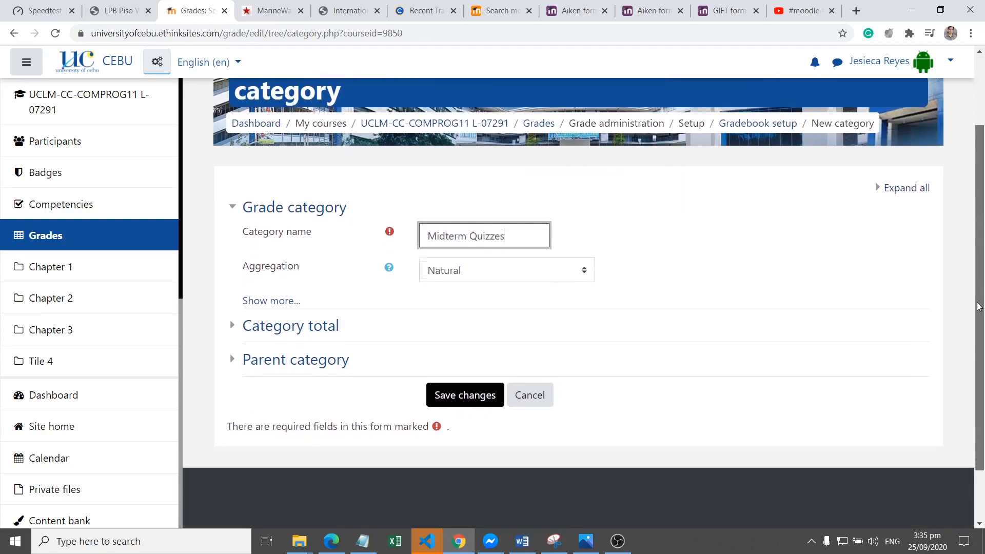
{"action": "left_click", "coordinate": [276, 310]}
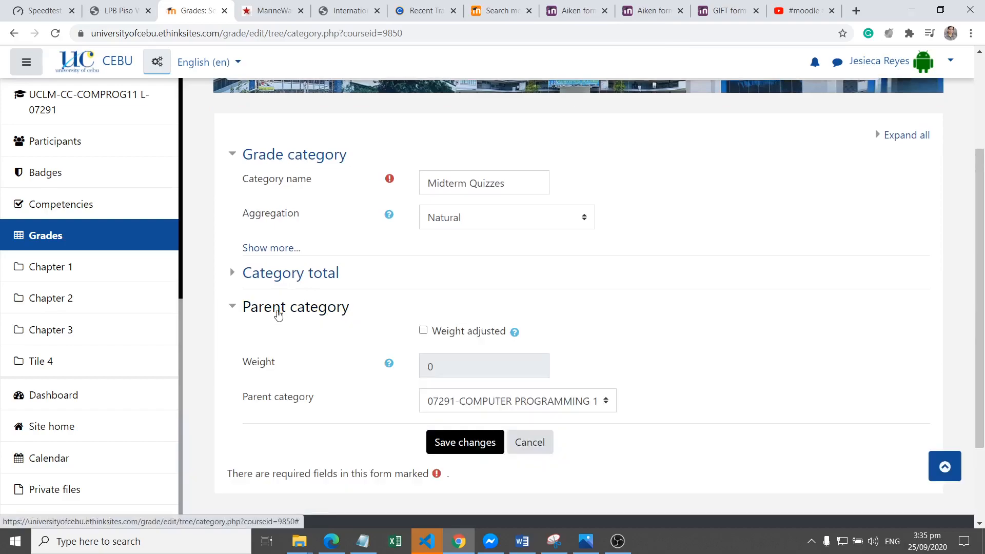
{"action": "scroll", "coordinate": [980, 282], "scroll_direction": "down", "scroll_amount": 1}
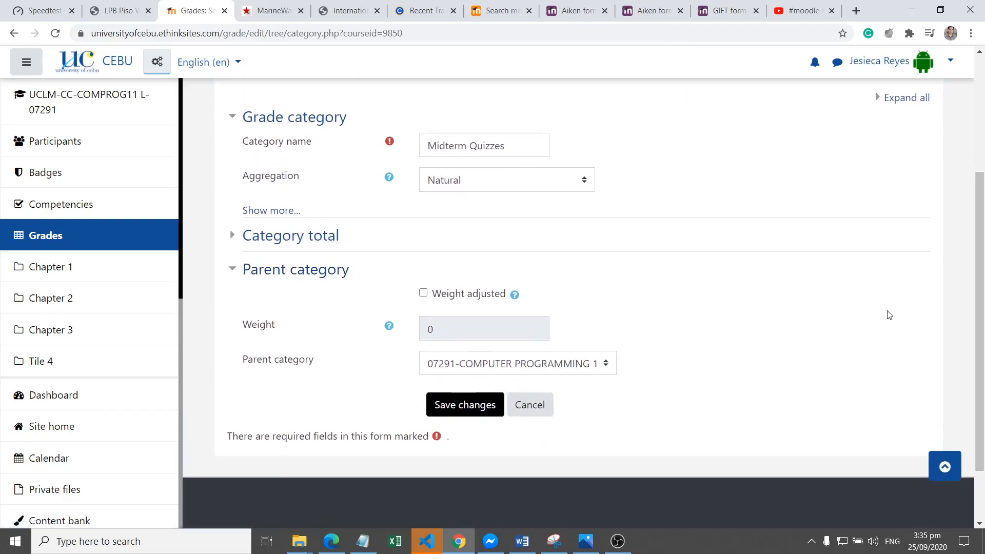
{"action": "left_click", "coordinate": [540, 365]}
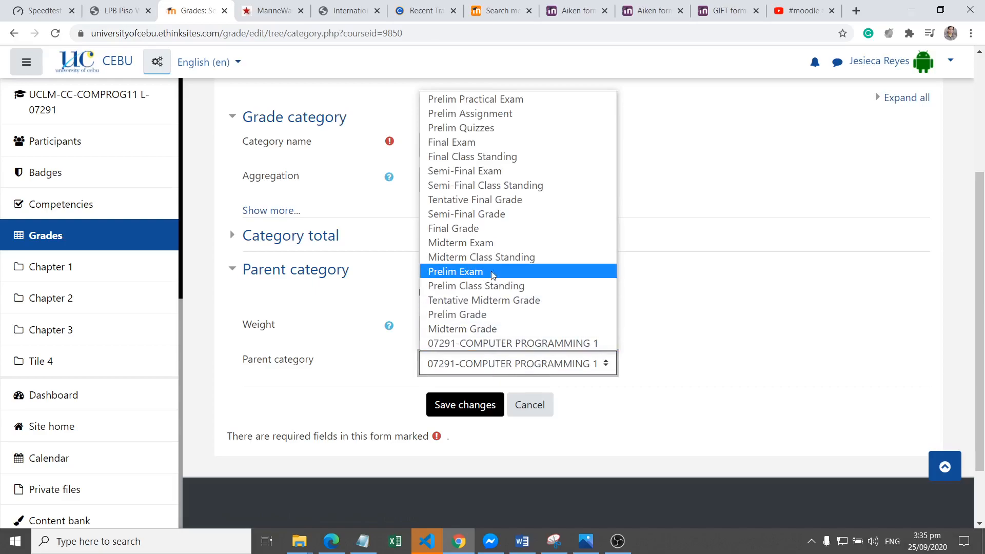
{"action": "left_click", "coordinate": [496, 258]}
{"action": "left_click", "coordinate": [478, 406]}
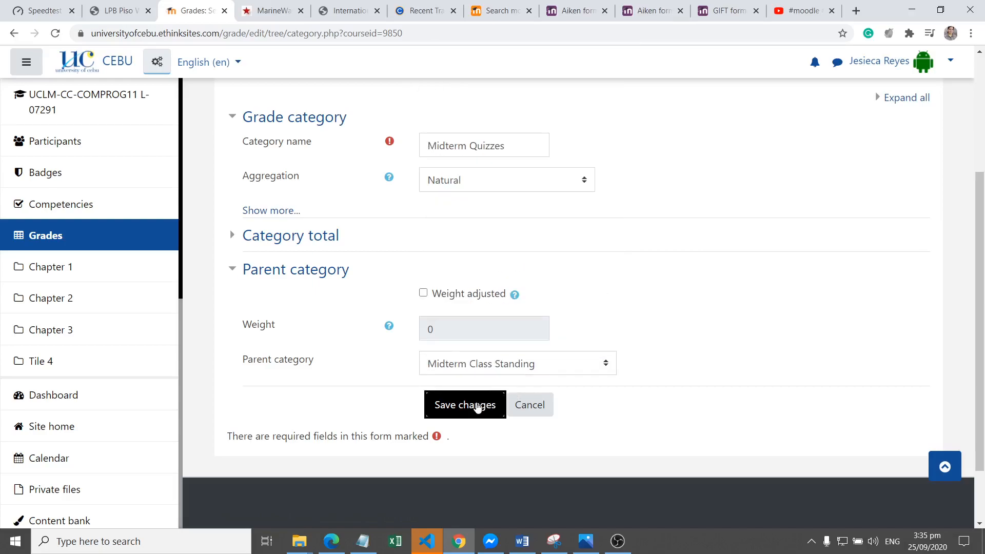
{"action": "left_click", "coordinate": [423, 294]}
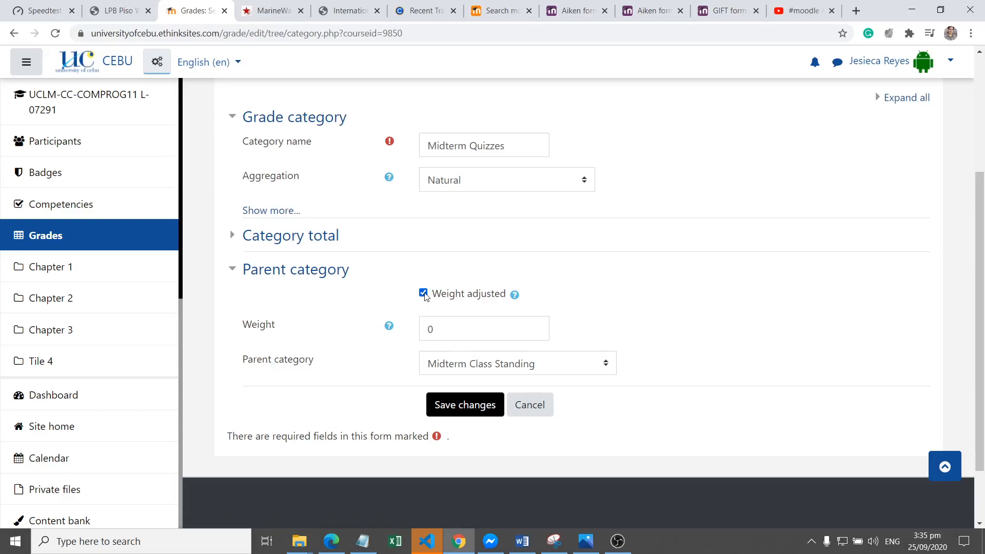
{"action": "left_click", "coordinate": [423, 294]}
{"action": "left_click", "coordinate": [463, 405]}
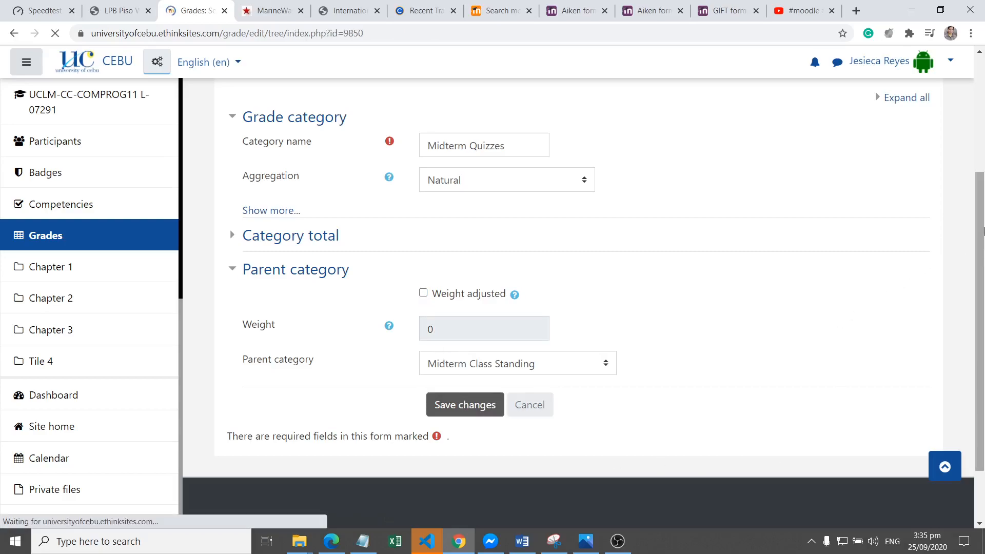
Start another new grade category and name it Midterm Assignment
{"action": "scroll", "coordinate": [973, 261], "scroll_direction": "down", "scroll_amount": 9}
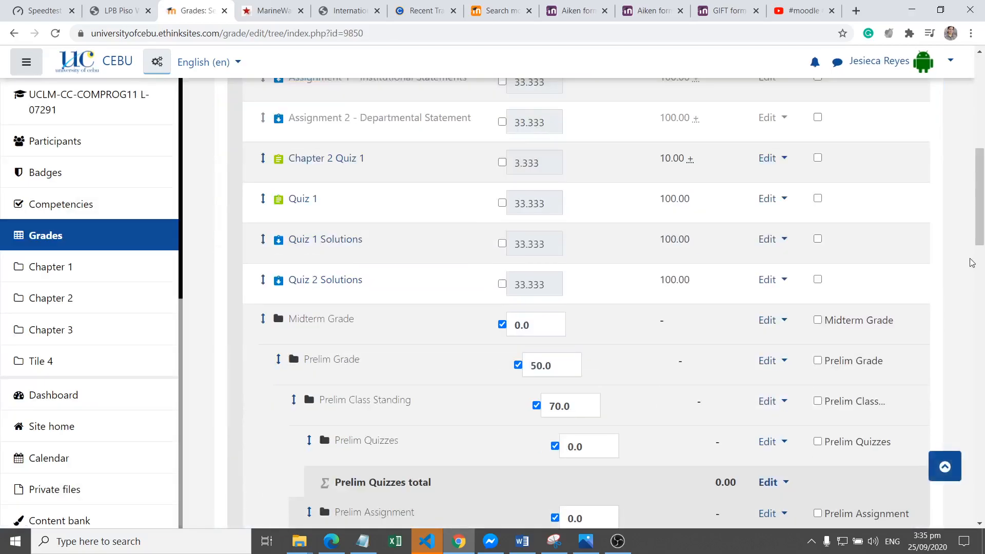
{"action": "scroll", "coordinate": [971, 318], "scroll_direction": "down", "scroll_amount": 10}
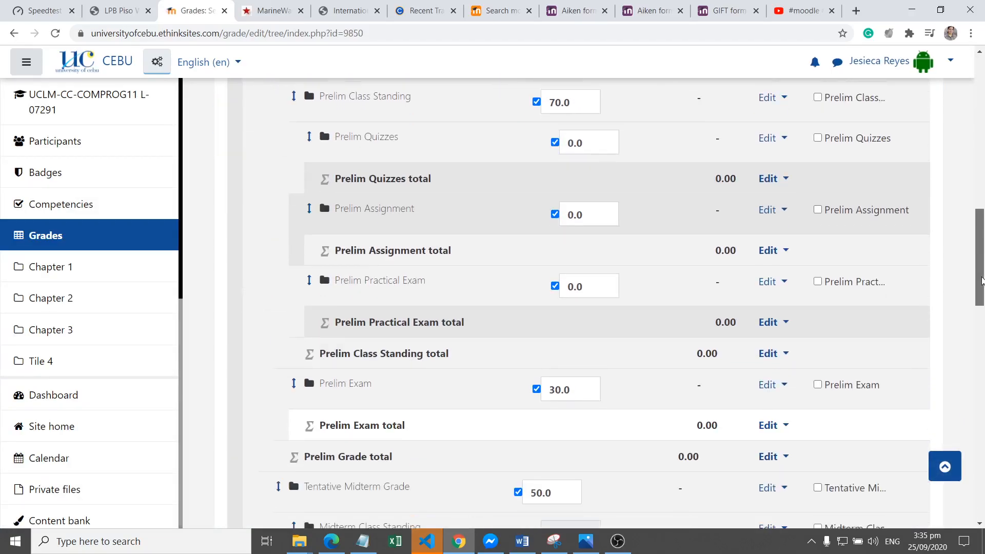
{"action": "scroll", "coordinate": [971, 318], "scroll_direction": "down", "scroll_amount": 11}
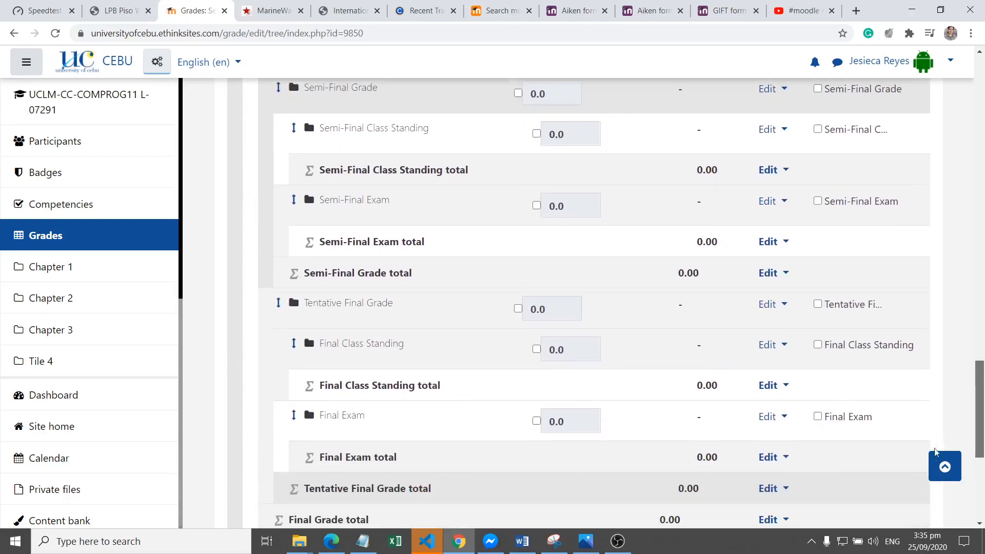
{"action": "scroll", "coordinate": [935, 452], "scroll_direction": "down", "scroll_amount": 5}
{"action": "left_click", "coordinate": [625, 386]}
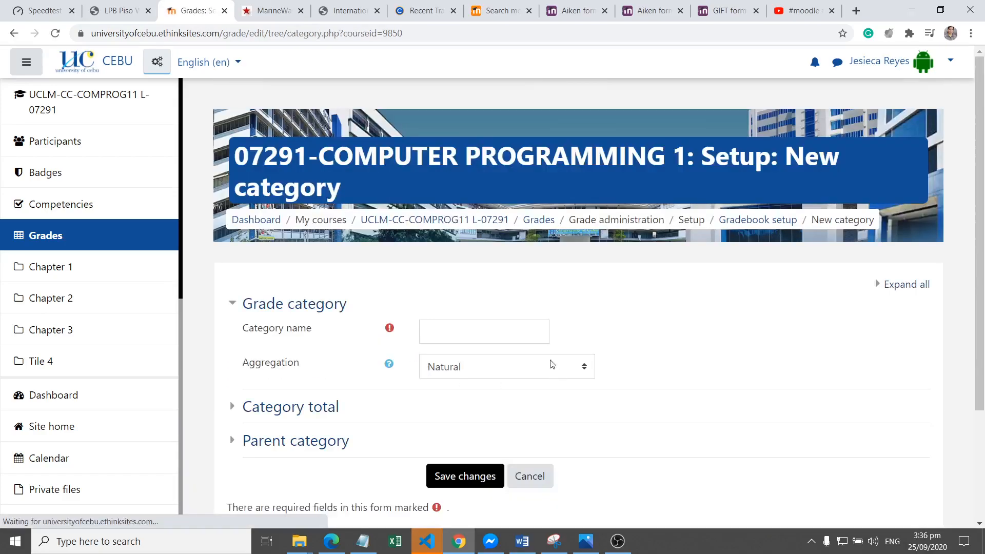
{"action": "left_click", "coordinate": [501, 331]}
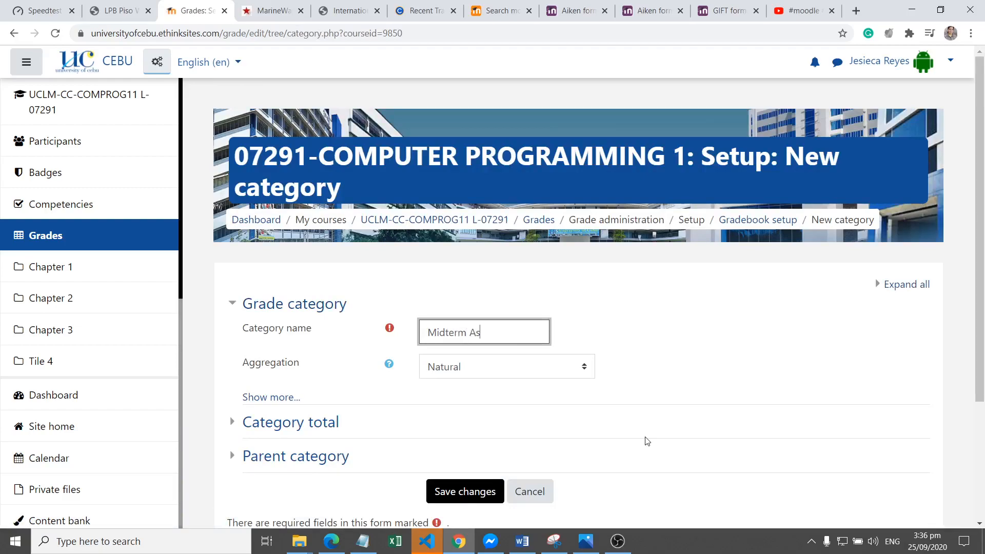
{"action": "type", "text": "Midterm Assignment"}
Set Midterm Class Standing as the parent category of Midterm Assignment and save the category
{"action": "scroll", "coordinate": [437, 368], "scroll_direction": "down", "scroll_amount": 2}
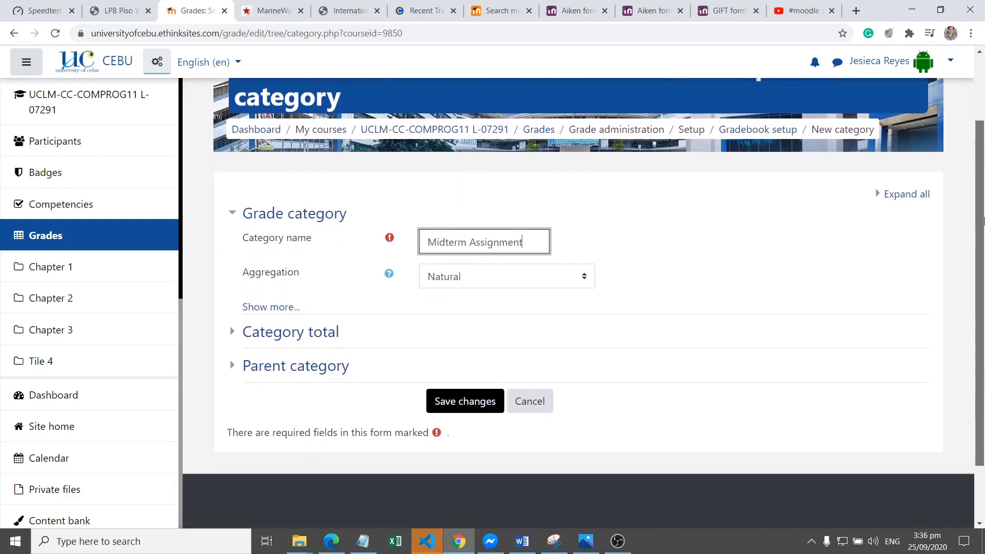
{"action": "left_click", "coordinate": [338, 347]}
{"action": "left_click", "coordinate": [522, 441]}
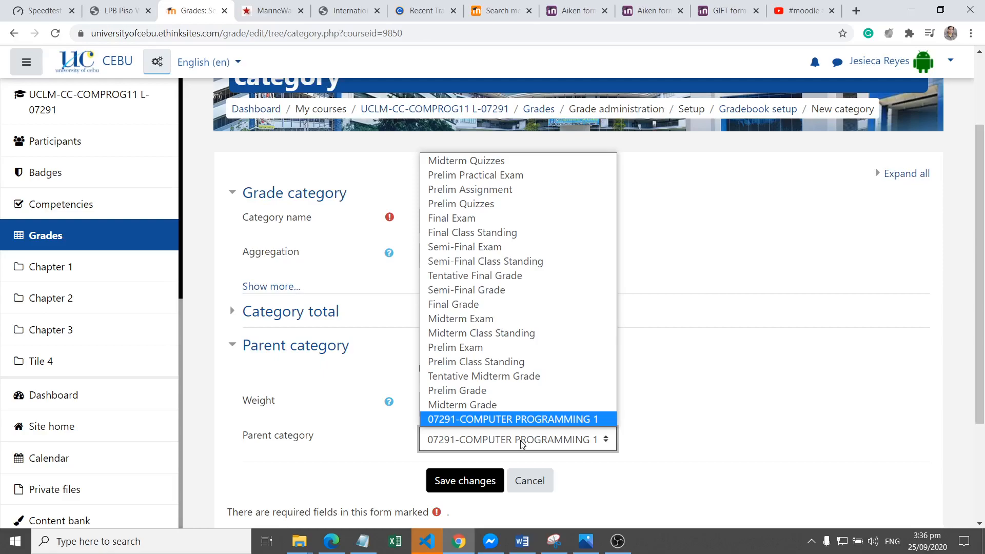
{"action": "left_click", "coordinate": [523, 333]}
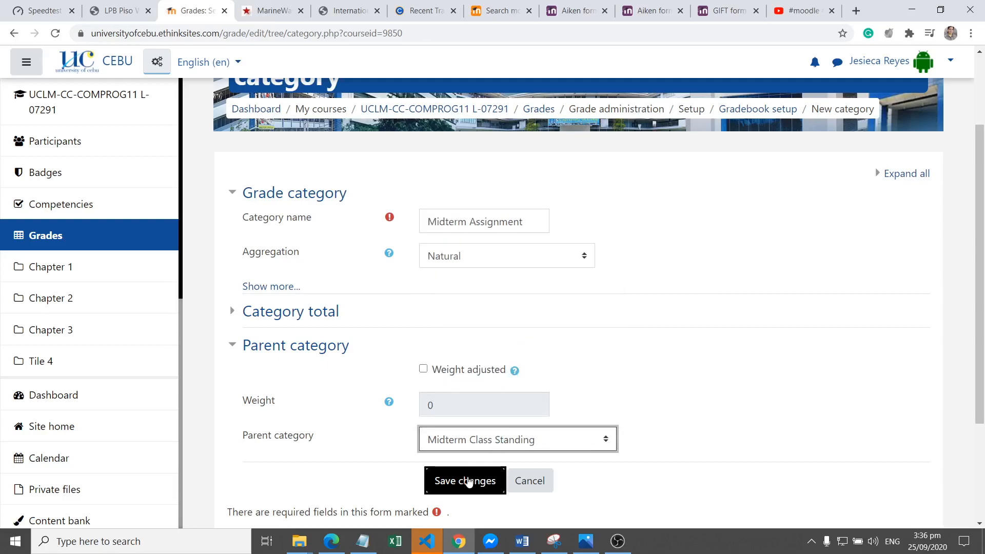
{"action": "left_click", "coordinate": [468, 481]}
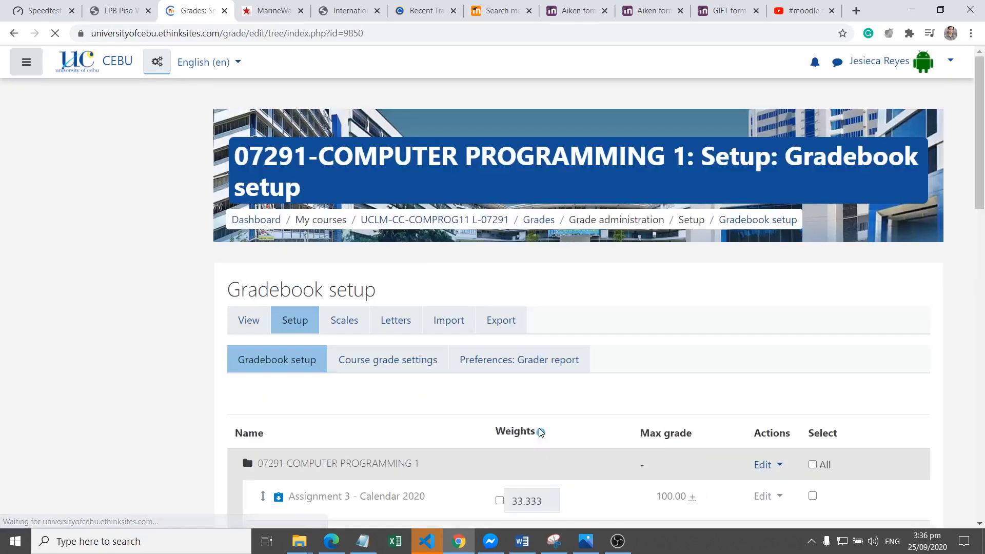
Start another new grade category and name it Midterm Practical Exam
{"action": "left_click_drag", "start_coordinate": [980, 128], "coordinate": [974, 508]}
{"action": "left_click", "coordinate": [615, 355]}
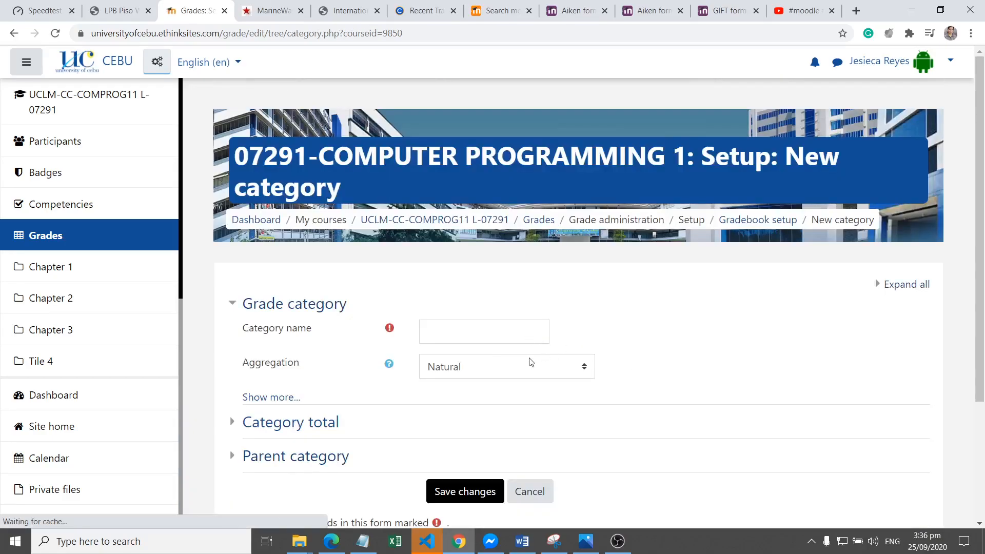
{"action": "left_click", "coordinate": [494, 328]}
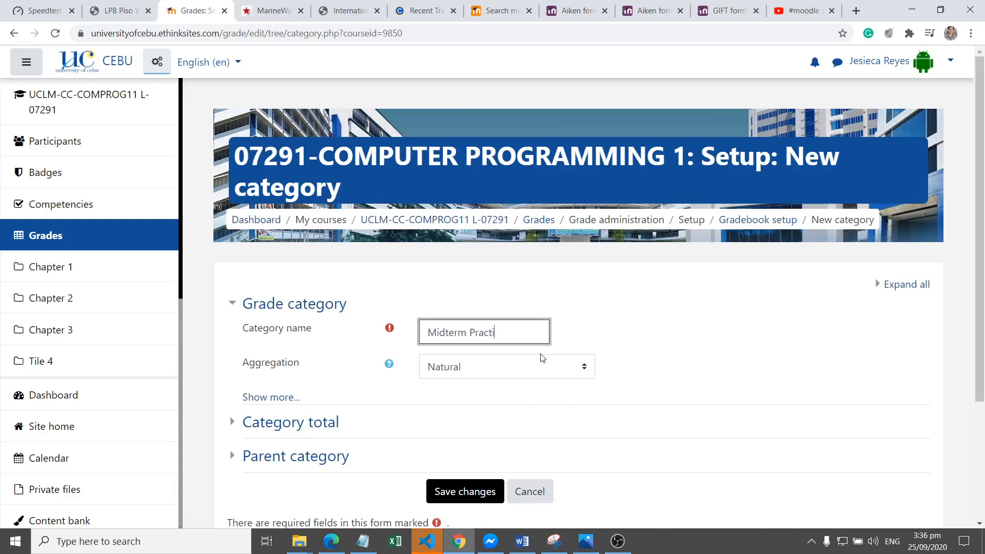
{"action": "type", "text": "Midterm Practical Exam"}
Set Midterm Class Standing as the parent category of Midterm Practical Exam and save the category
{"action": "scroll", "coordinate": [635, 248], "scroll_direction": "down", "scroll_amount": 2}
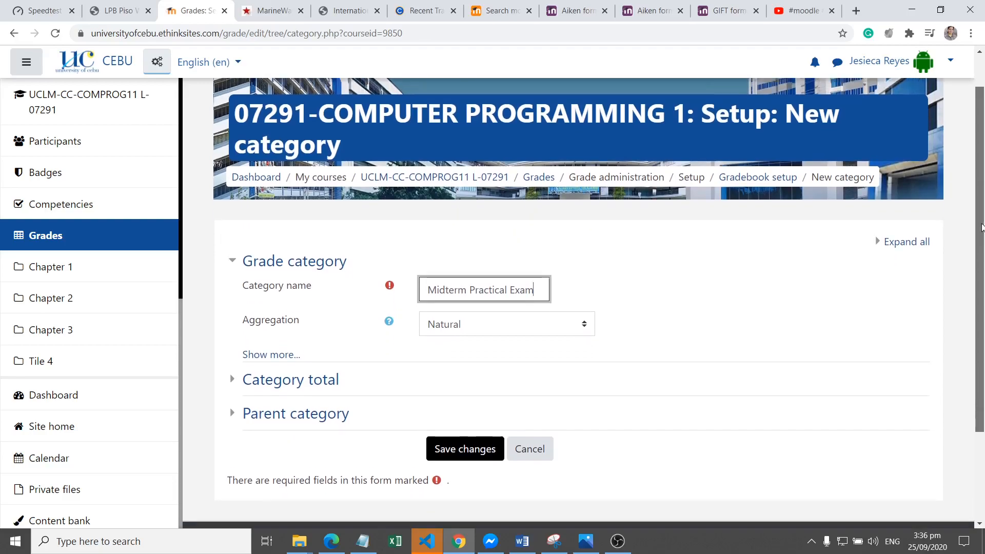
{"action": "left_click", "coordinate": [314, 359]}
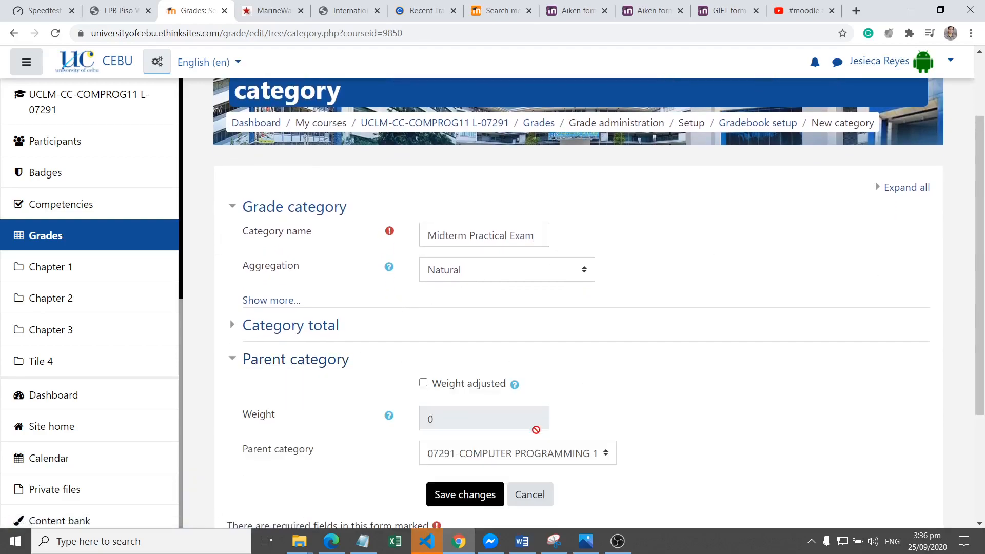
{"action": "left_click", "coordinate": [530, 456]}
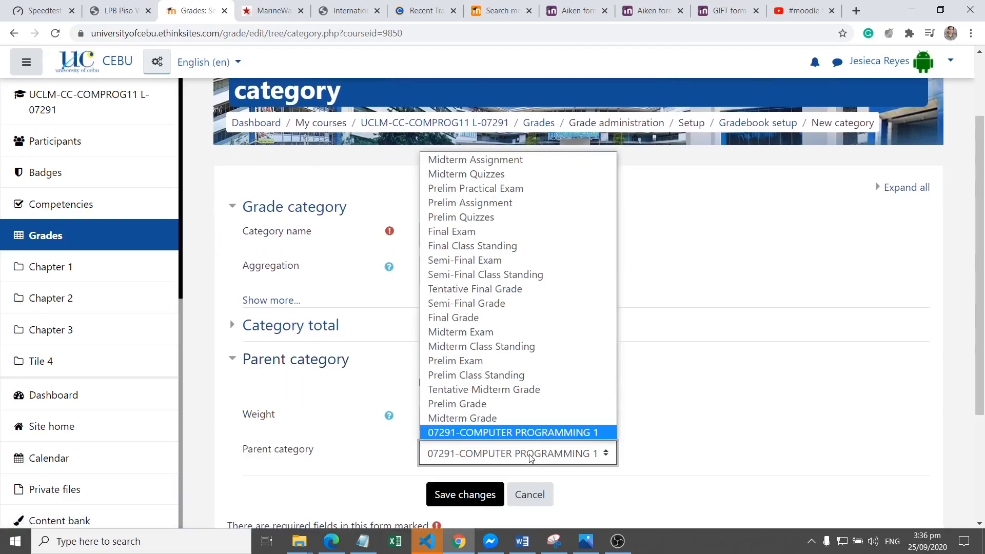
{"action": "left_click", "coordinate": [491, 347]}
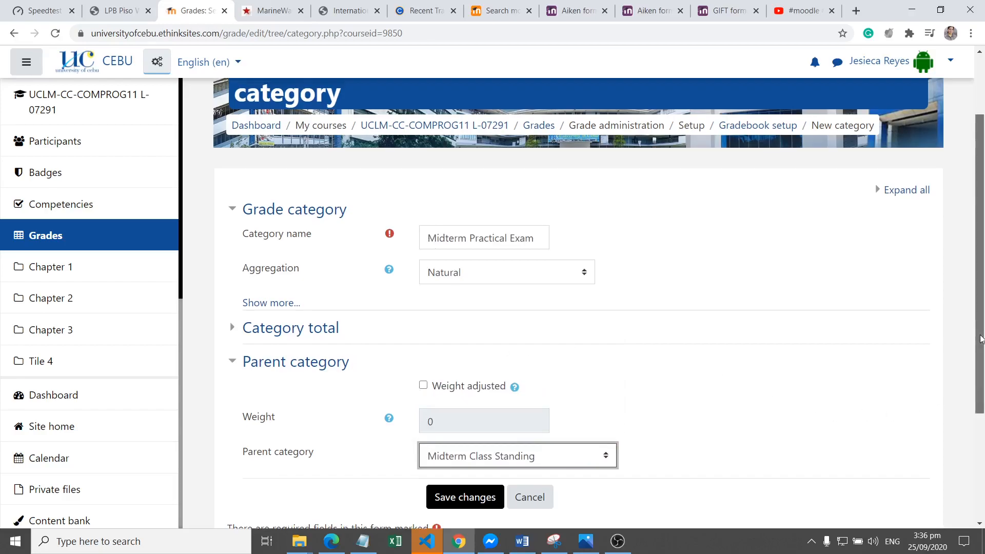
{"action": "scroll", "coordinate": [823, 413], "scroll_direction": "down", "scroll_amount": 2}
{"action": "left_click", "coordinate": [454, 380]}
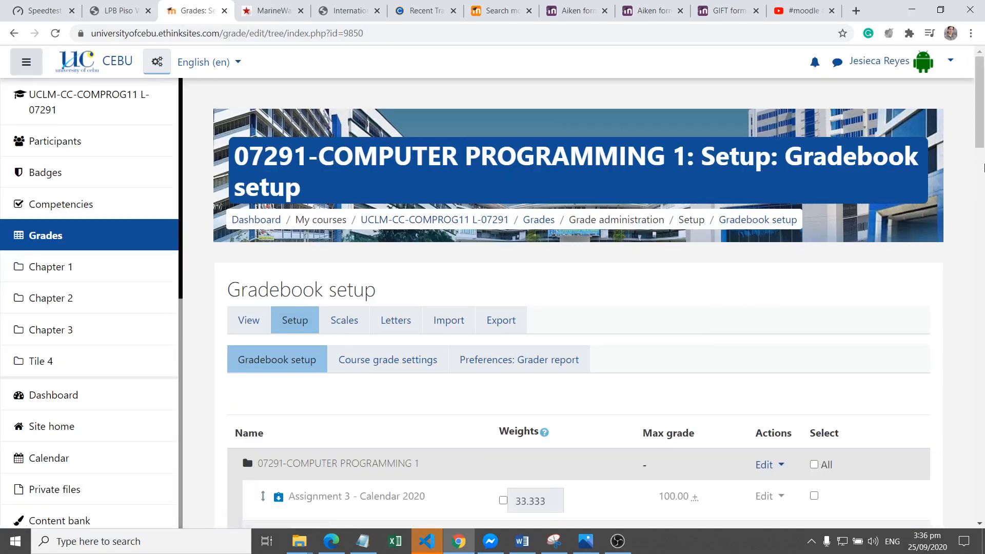
{"action": "left_click_drag", "start_coordinate": [981, 134], "coordinate": [966, 333]}
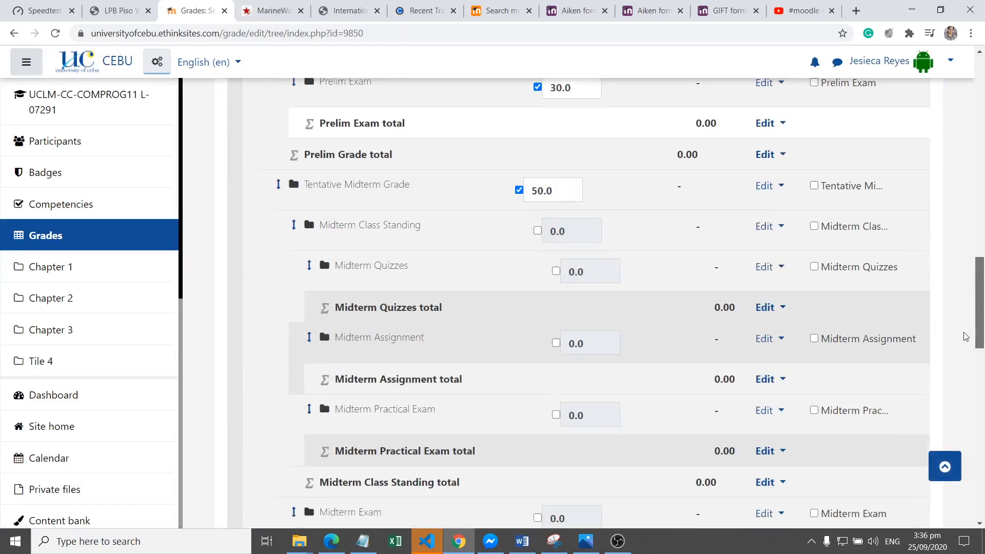
Start another new grade category and name it Midterm Project
{"action": "scroll", "coordinate": [966, 332], "scroll_direction": "down", "scroll_amount": 18}
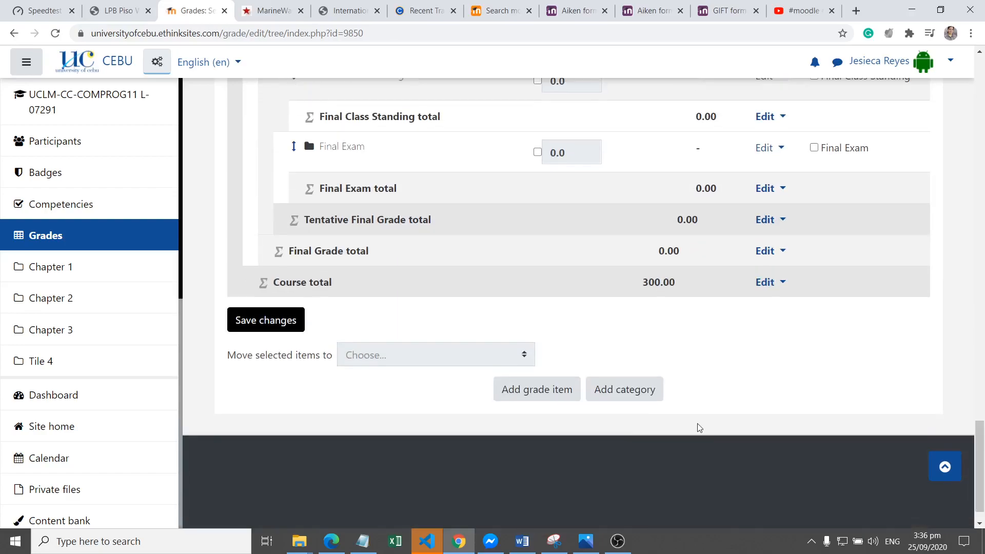
{"action": "left_click", "coordinate": [625, 390]}
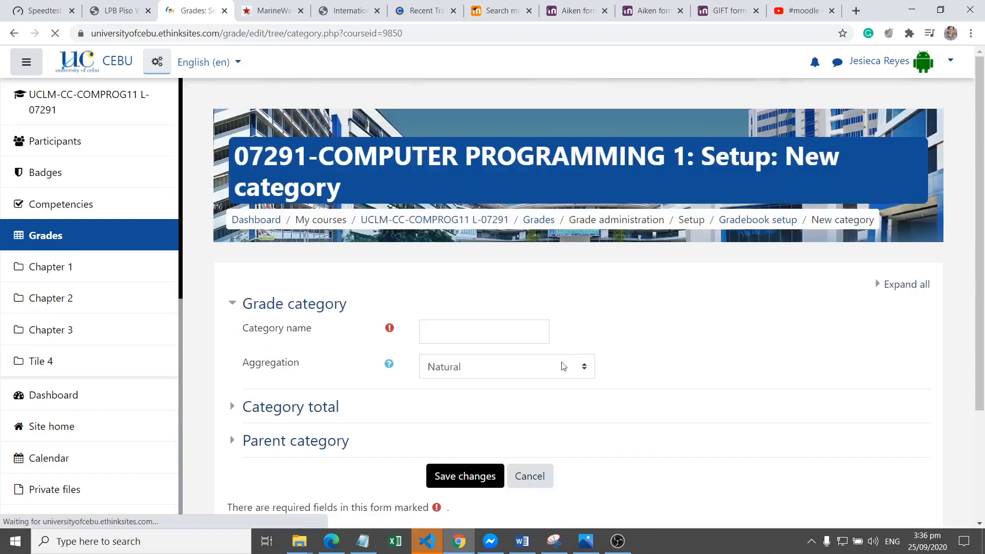
{"action": "left_click", "coordinate": [510, 331]}
{"action": "type", "text": "Midterm Project"}
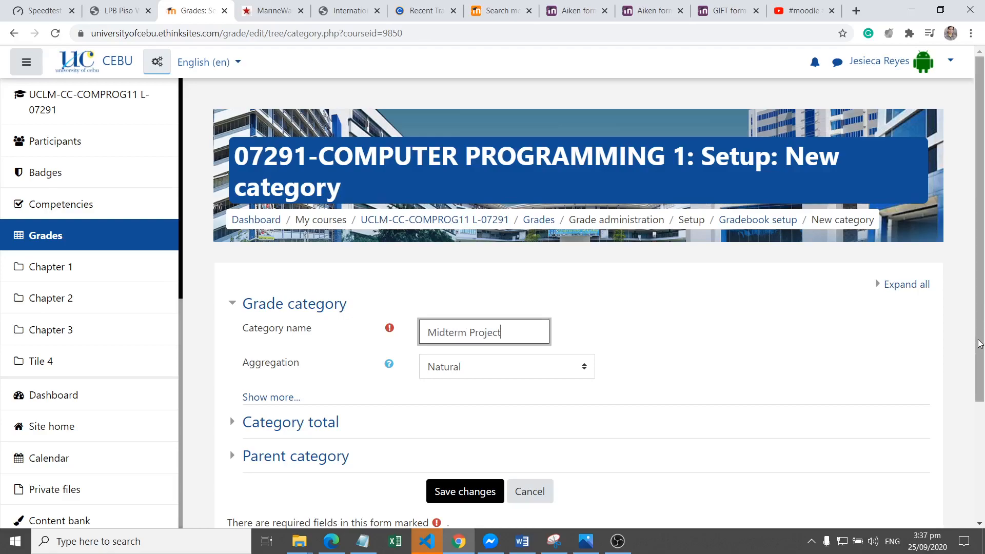
Set Midterm Class Standing as the parent category of Midterm Project and save the category
{"action": "scroll", "coordinate": [513, 380], "scroll_direction": "down", "scroll_amount": 3}
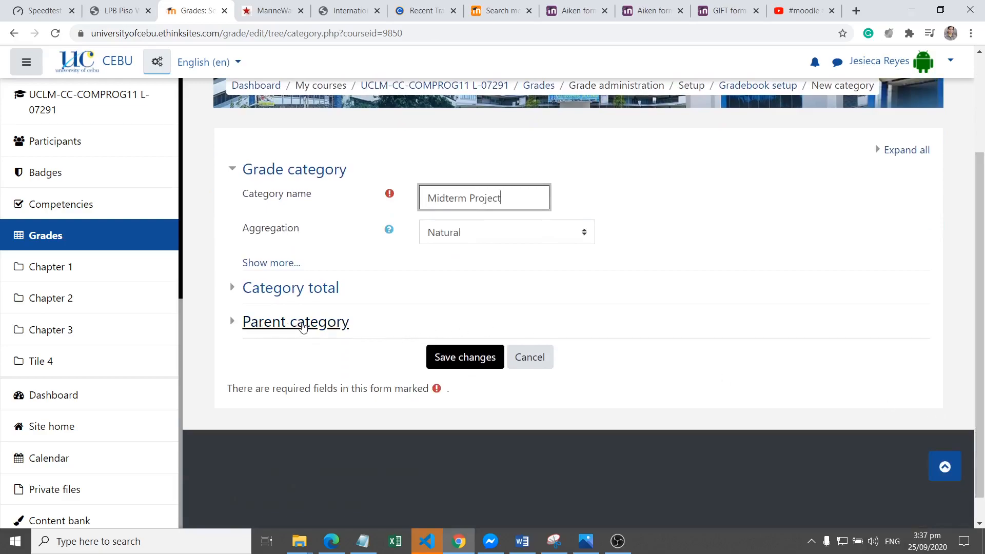
{"action": "left_click", "coordinate": [329, 323]}
{"action": "left_click", "coordinate": [530, 419]}
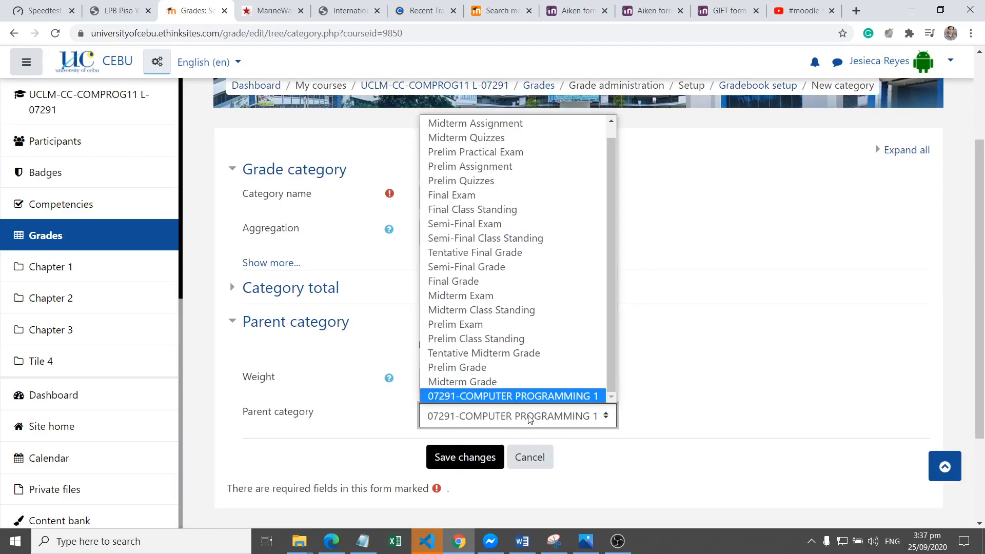
{"action": "left_click", "coordinate": [501, 314]}
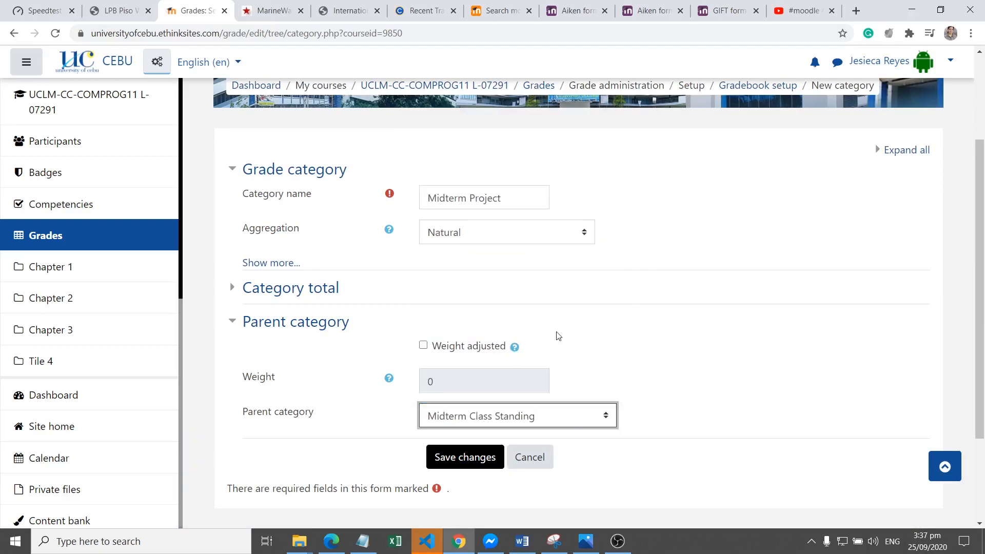
{"action": "left_click", "coordinate": [468, 460]}
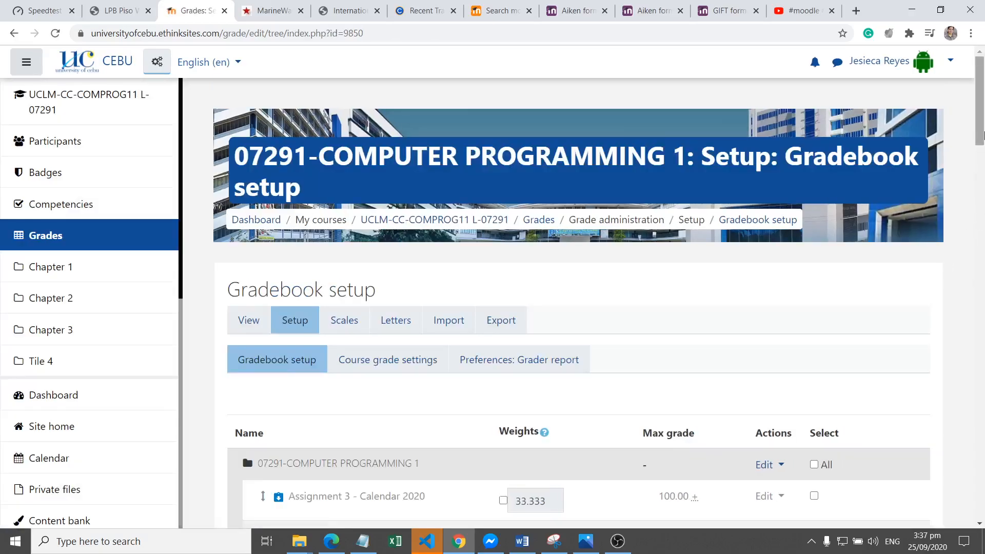
Review the gradebook's category structure from the prelim and midterm subcategories through the semi-final and final grades
{"action": "left_click_drag", "start_coordinate": [980, 126], "coordinate": [967, 290]}
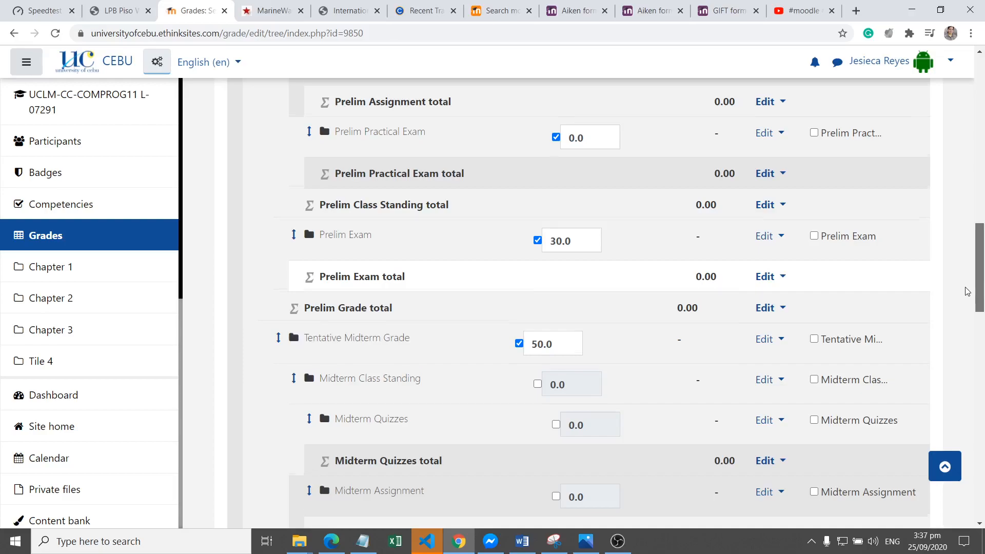
{"action": "scroll", "coordinate": [968, 290], "scroll_direction": "down", "scroll_amount": 1}
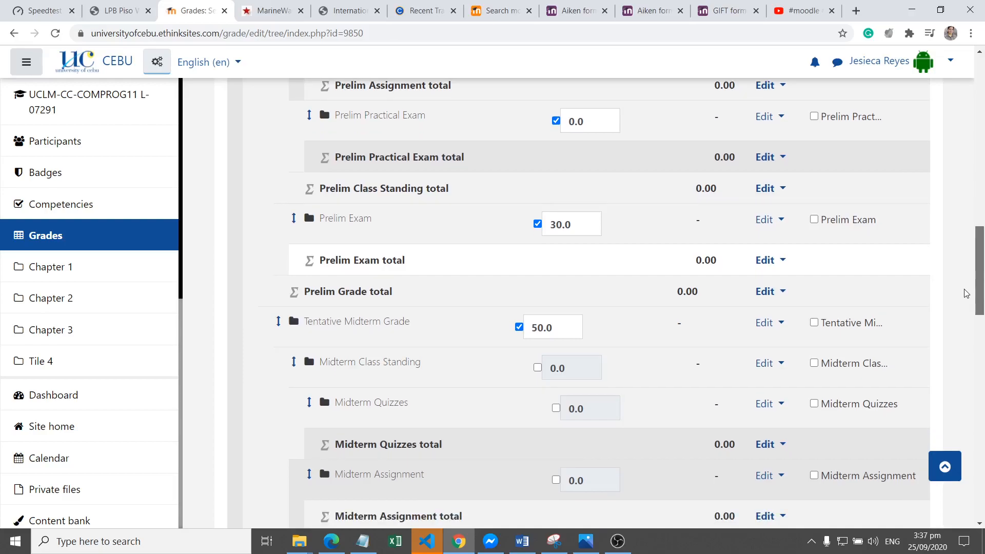
{"action": "scroll", "coordinate": [966, 294], "scroll_direction": "down", "scroll_amount": 1}
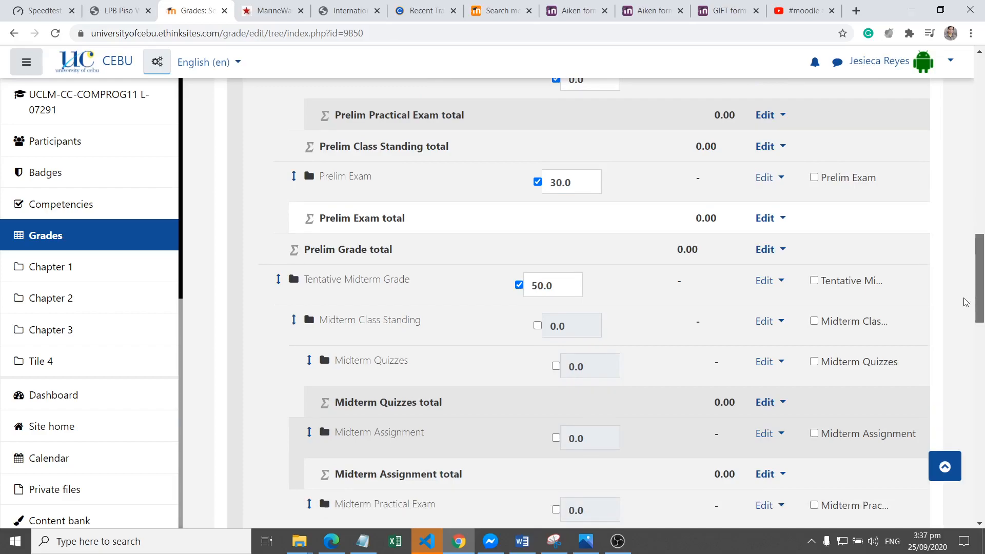
{"action": "scroll", "coordinate": [966, 302], "scroll_direction": "down", "scroll_amount": 6}
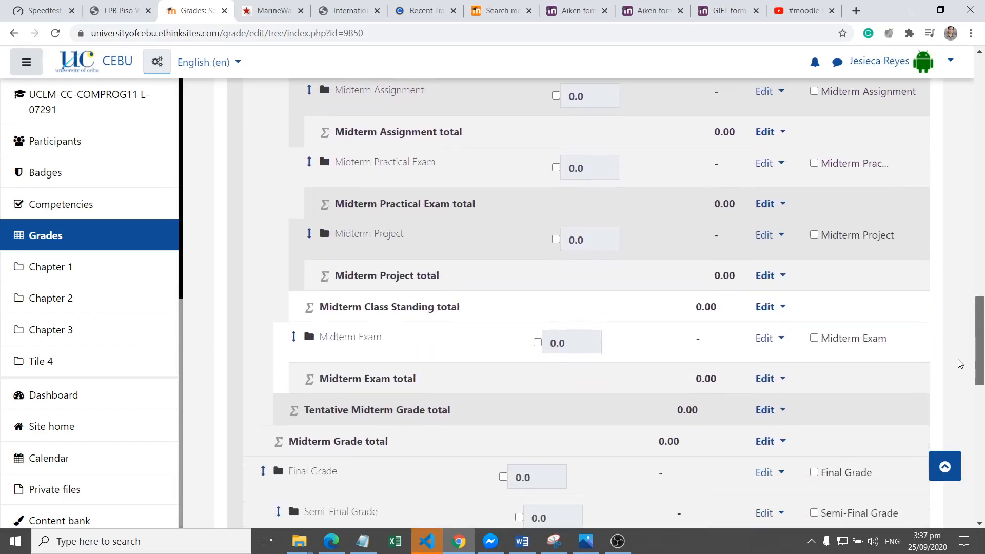
{"action": "scroll", "coordinate": [961, 365], "scroll_direction": "down", "scroll_amount": 4}
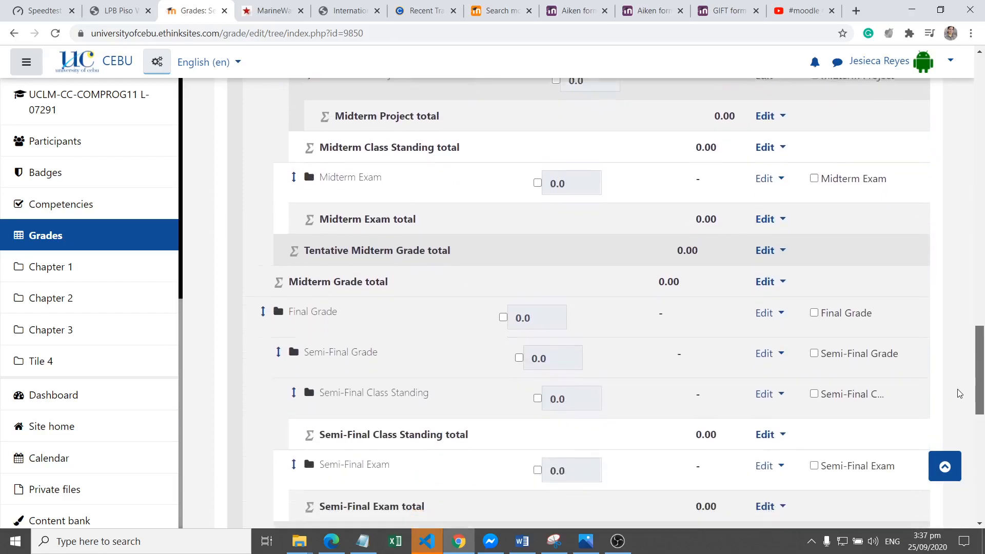
{"action": "scroll", "coordinate": [957, 405], "scroll_direction": "down", "scroll_amount": 2}
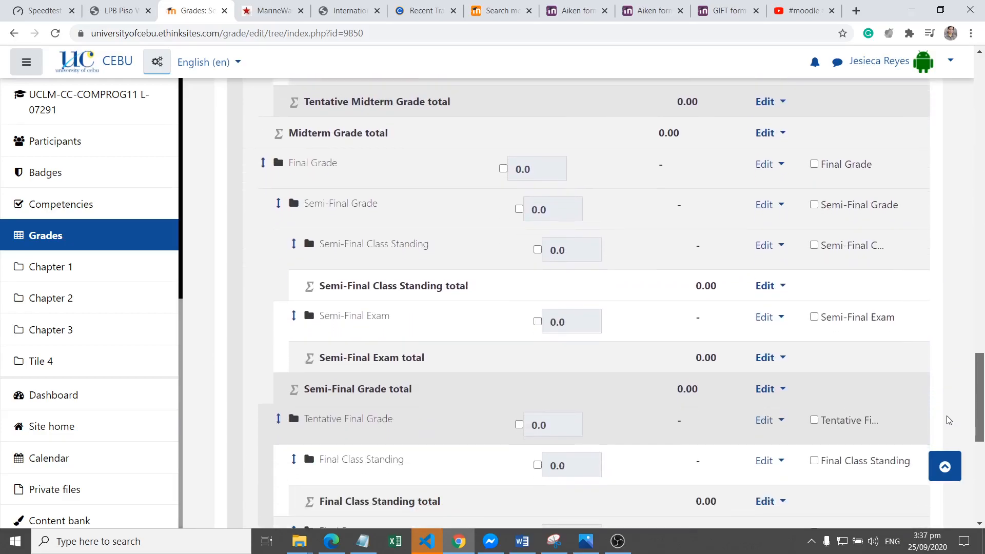
{"action": "scroll", "coordinate": [949, 420], "scroll_direction": "down", "scroll_amount": 1}
{"action": "scroll", "coordinate": [949, 422], "scroll_direction": "down", "scroll_amount": 1}
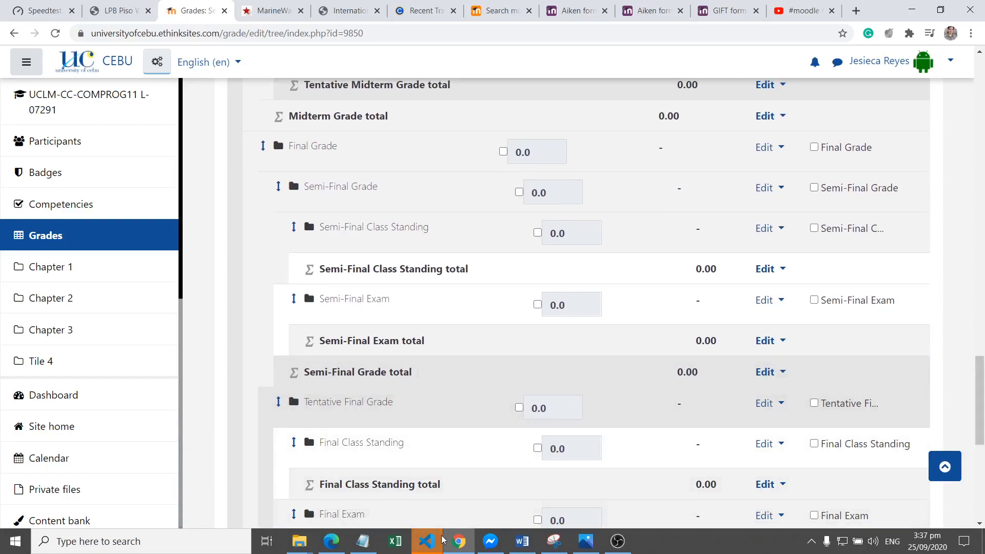
Start another new grade category and name it Semi-Final Quizzes
{"action": "left_click_drag", "start_coordinate": [982, 379], "coordinate": [983, 454]}
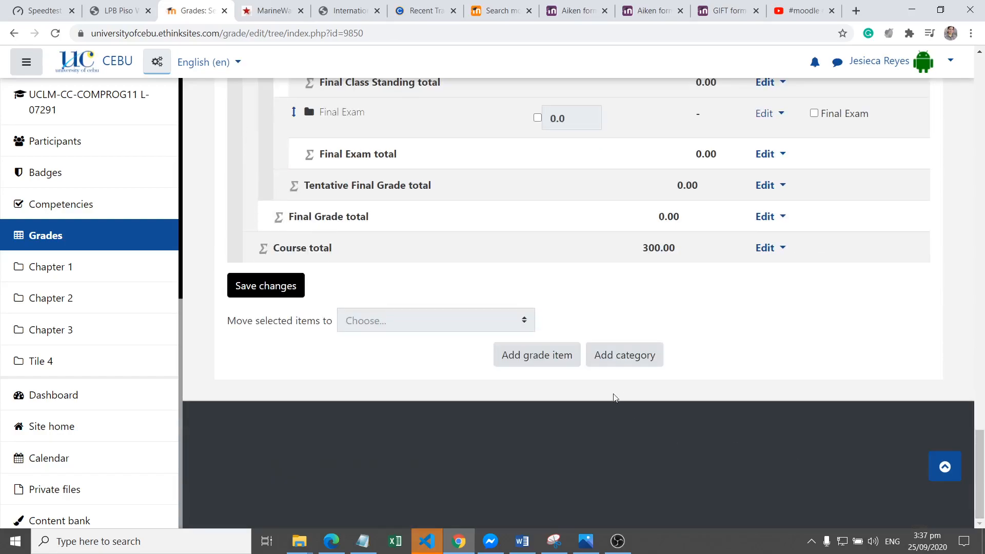
{"action": "left_click", "coordinate": [618, 362]}
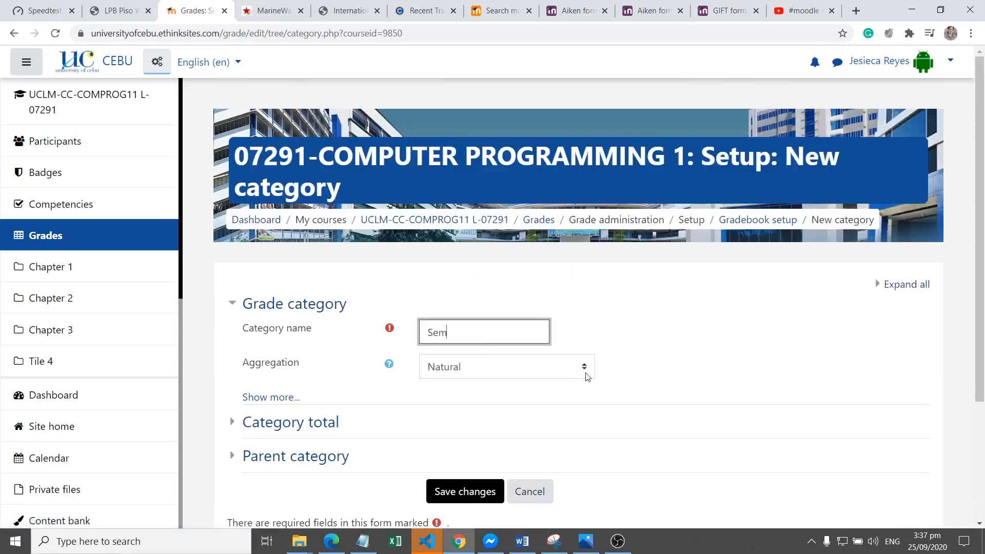
{"action": "type", "text": "Semi-Final Quizzes"}
Set Semi-Final Class Standing as the parent category of Semi-Final Quizzes and save the category
{"action": "left_click", "coordinate": [295, 456]}
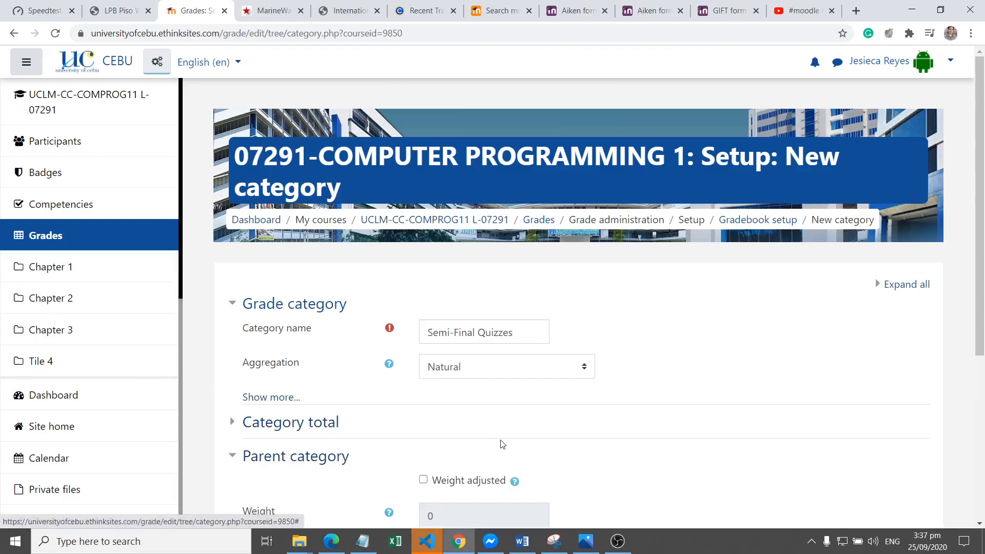
{"action": "scroll", "coordinate": [771, 341], "scroll_direction": "down", "scroll_amount": 3}
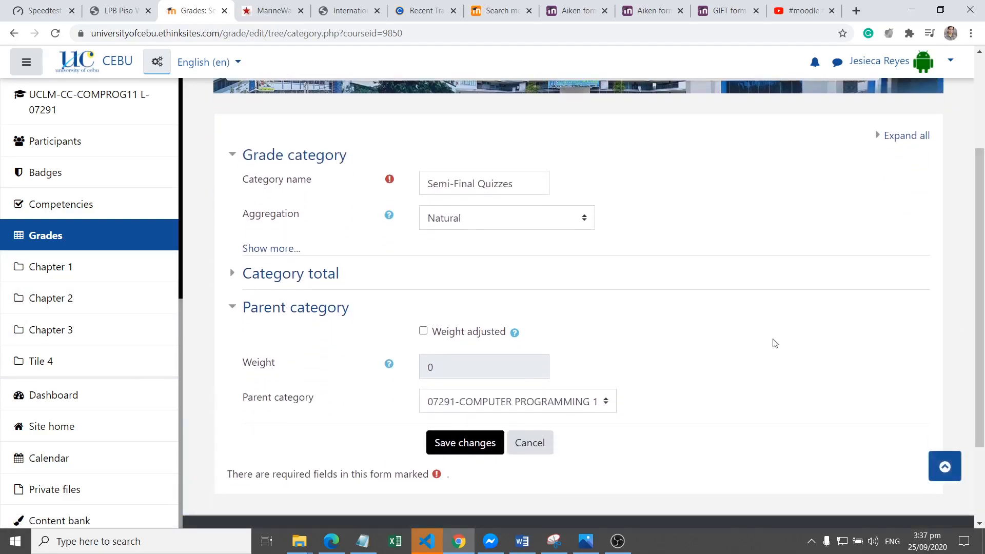
{"action": "left_click", "coordinate": [453, 405]}
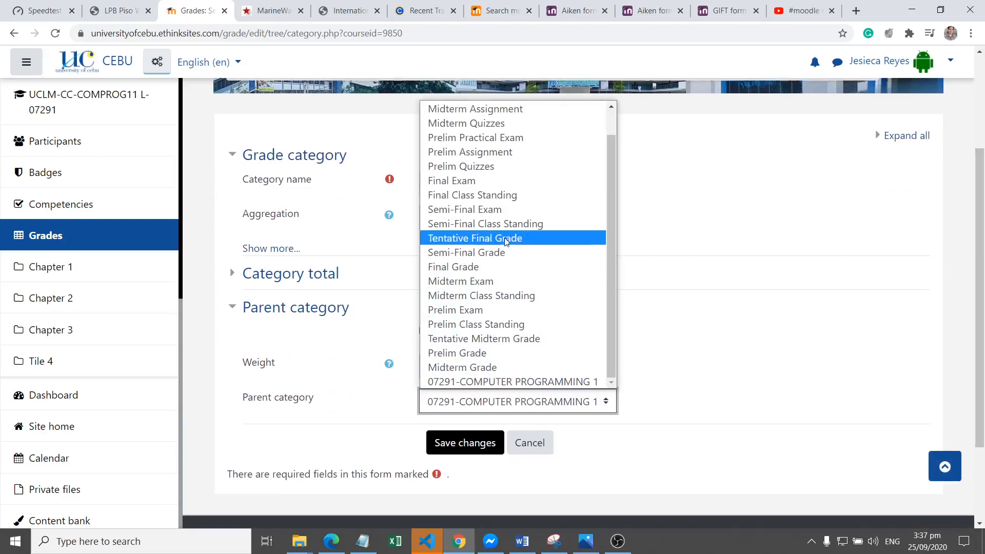
{"action": "left_click", "coordinate": [502, 225]}
{"action": "left_click", "coordinate": [438, 443]}
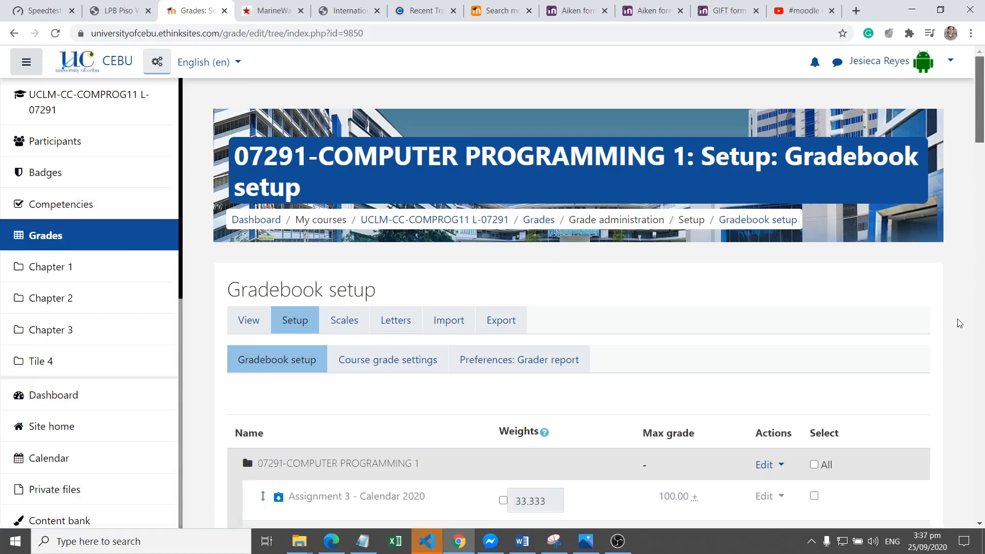
Start another new grade category and name it Semi-Final Assignment
{"action": "left_click_drag", "start_coordinate": [981, 117], "coordinate": [978, 495]}
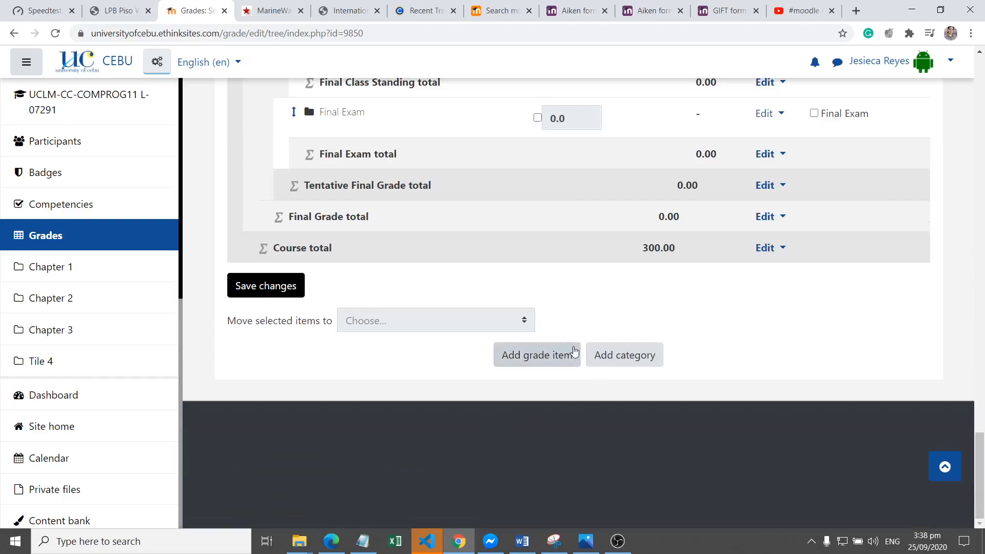
{"action": "left_click", "coordinate": [624, 353]}
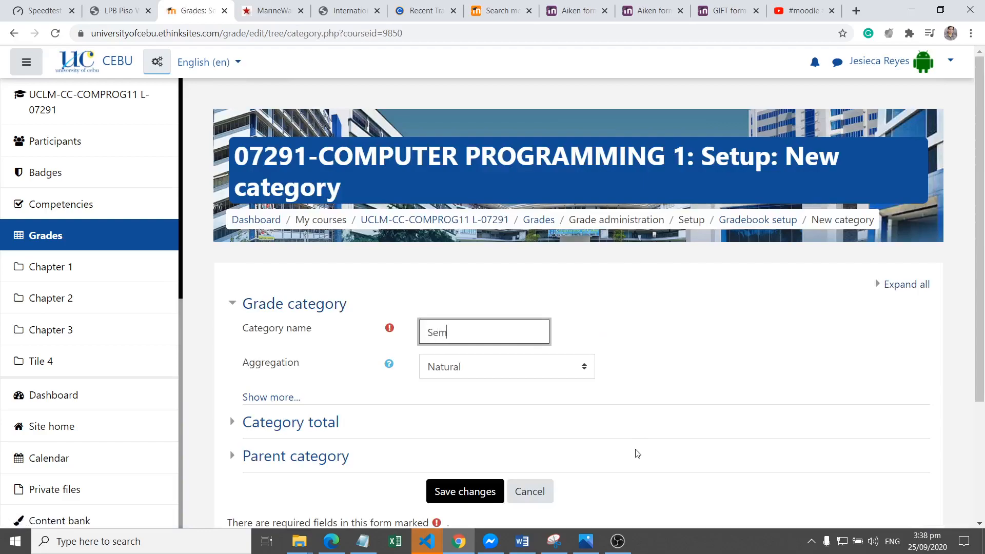
{"action": "type", "text": "Semi-Final Assignment"}
Set Semi-Final Class Standing as the parent category of Semi-Final Assignment and save the category
{"action": "left_click", "coordinate": [301, 456]}
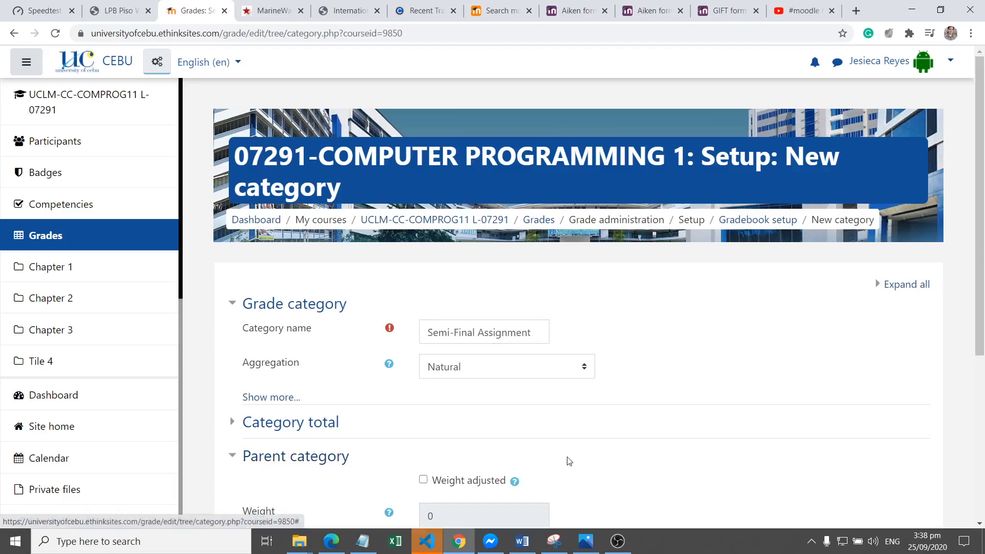
{"action": "scroll", "coordinate": [571, 459], "scroll_direction": "down", "scroll_amount": 3}
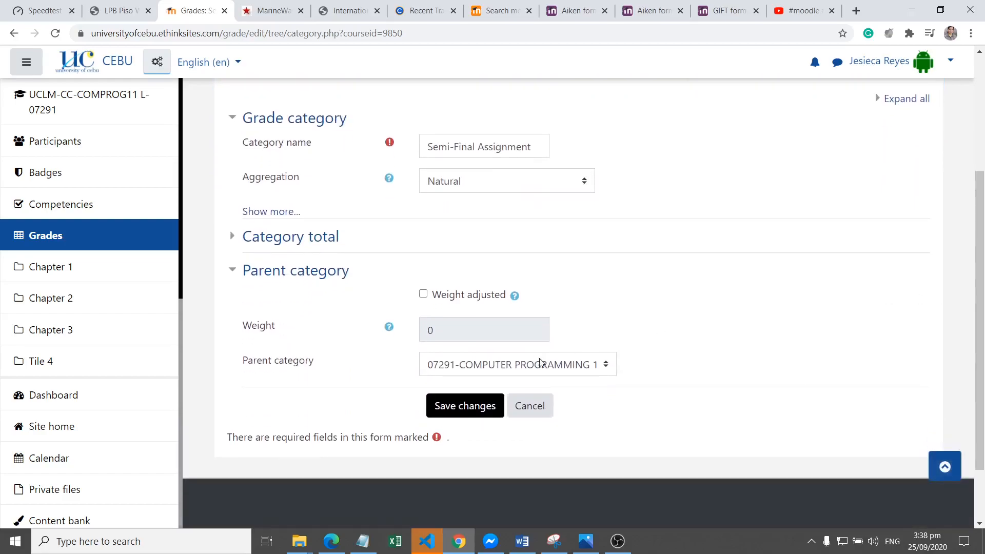
{"action": "left_click", "coordinate": [540, 363]}
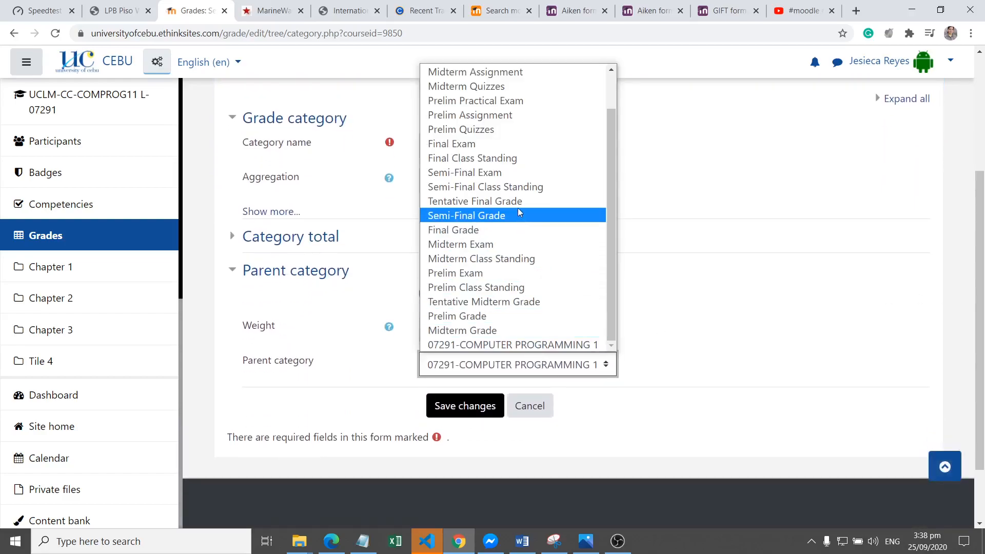
{"action": "left_click", "coordinate": [519, 190]}
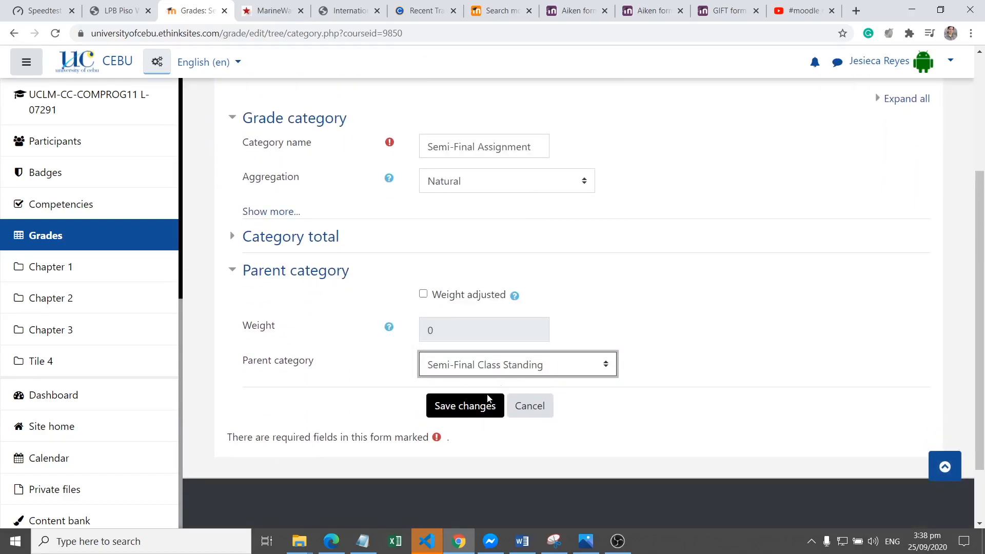
{"action": "left_click", "coordinate": [466, 406]}
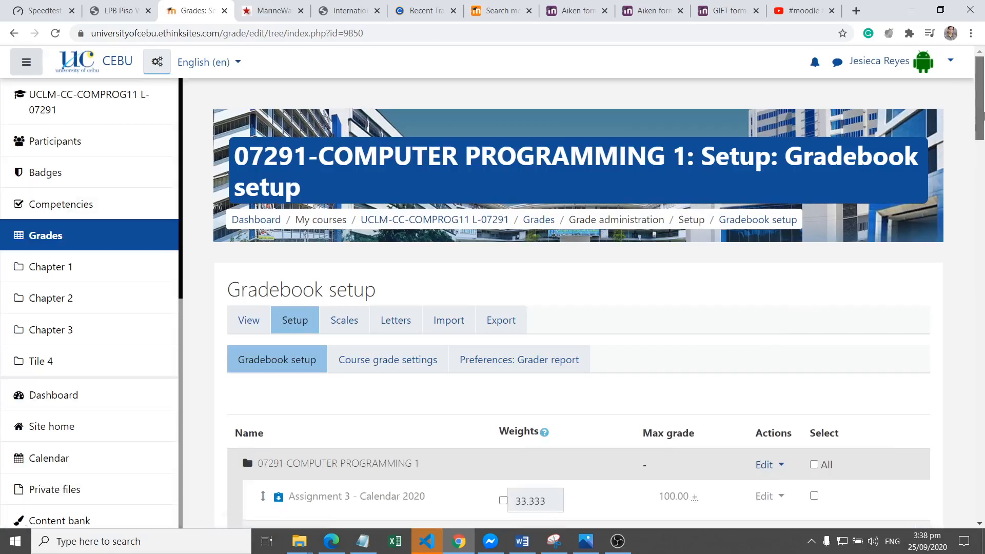
Start another new grade category and name it Semi-Final Practical Exam
{"action": "scroll", "coordinate": [984, 115], "scroll_direction": "down", "scroll_amount": 15}
{"action": "left_click", "coordinate": [600, 363]}
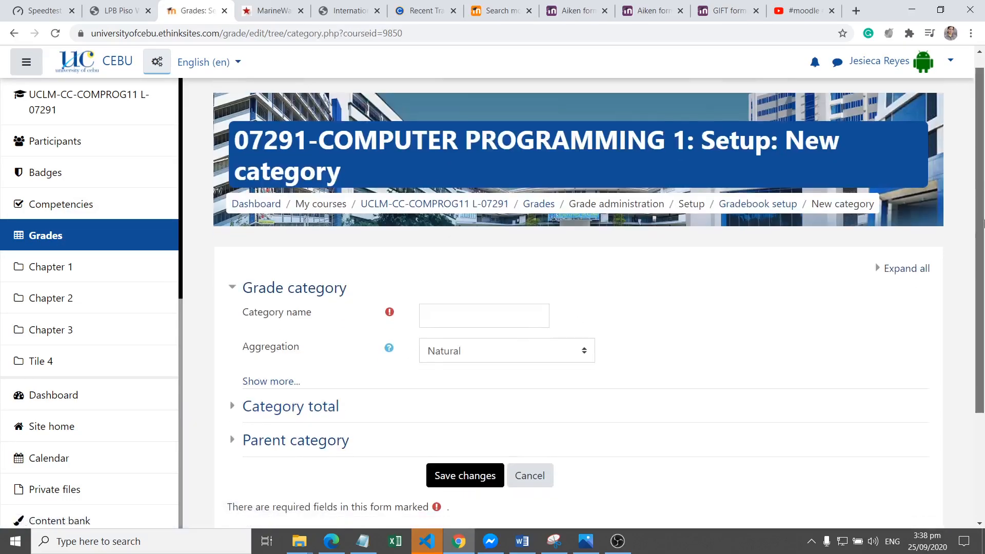
{"action": "left_click_drag", "start_coordinate": [983, 205], "coordinate": [982, 268]}
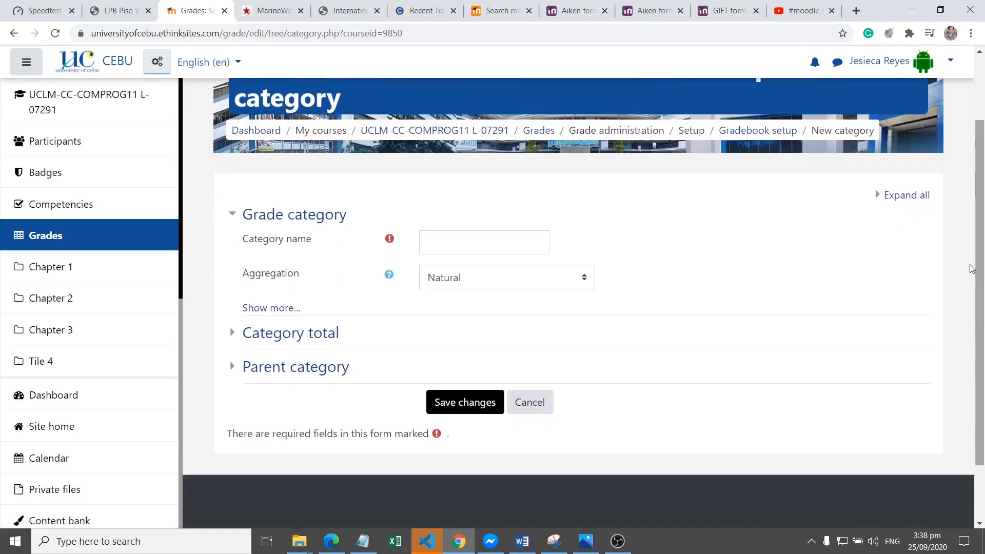
{"action": "left_click", "coordinate": [498, 249]}
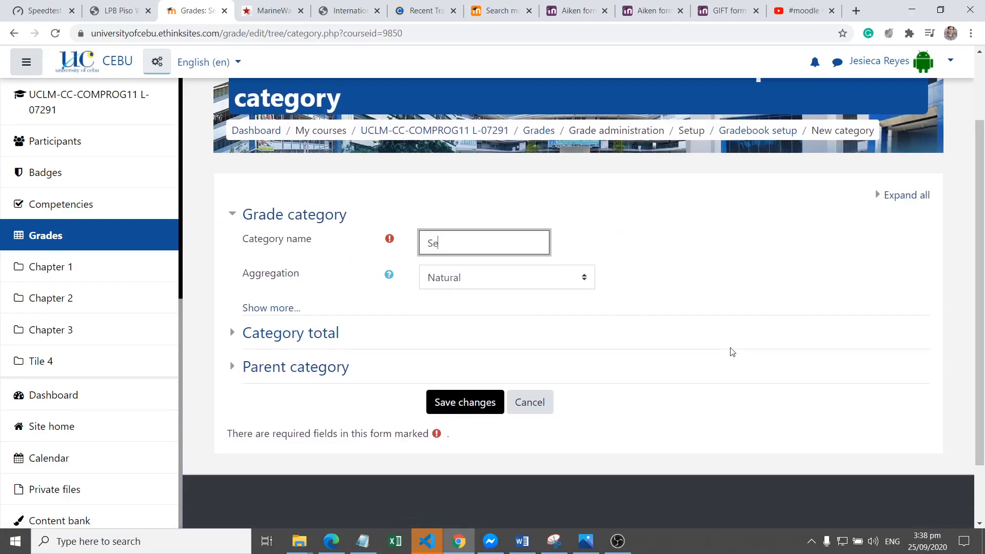
{"action": "type", "text": "Semi-Final"}
{"action": "type", "text": "ical Exam"}
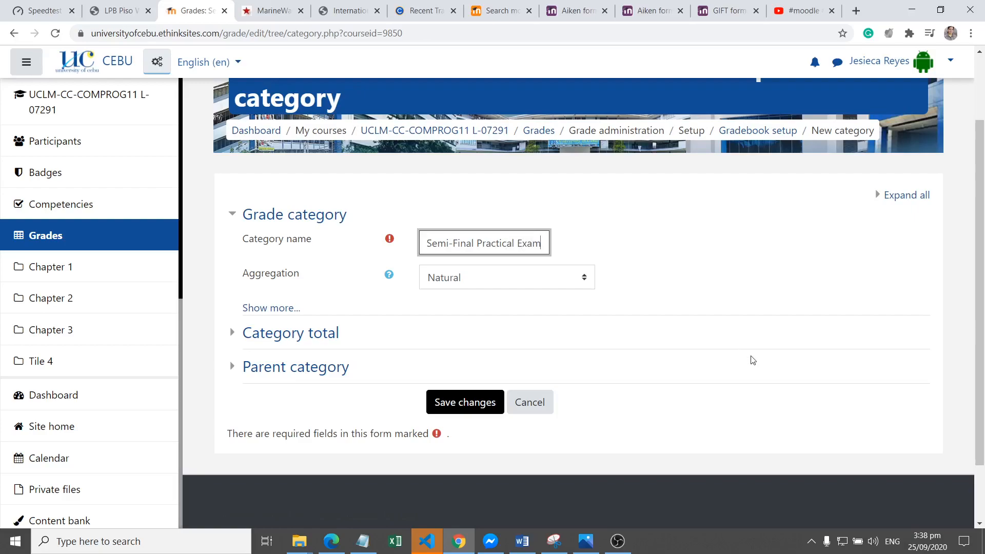
Set Semi-Final Class Standing as the parent category of Semi-Final Practical Exam and save the category
{"action": "left_click", "coordinate": [326, 379]}
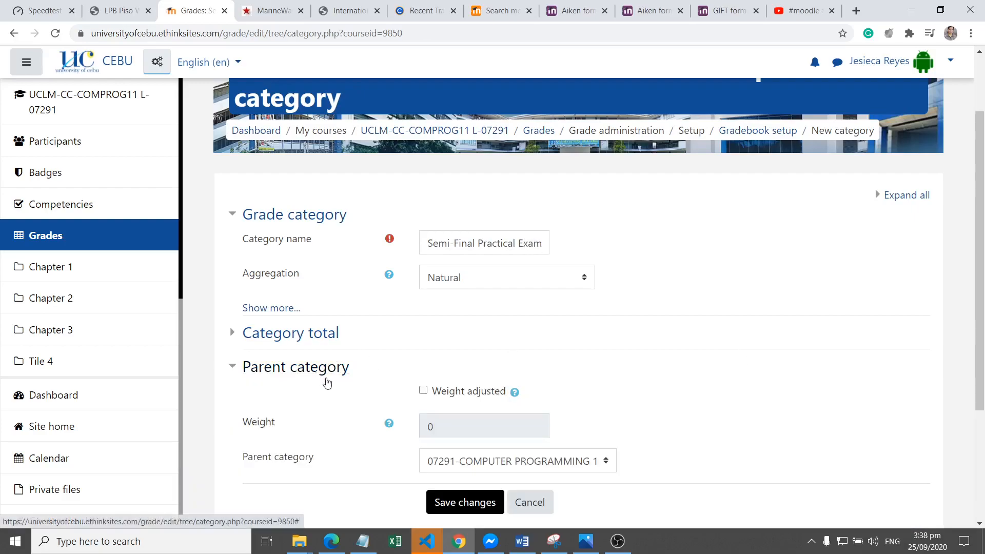
{"action": "left_click", "coordinate": [525, 468]}
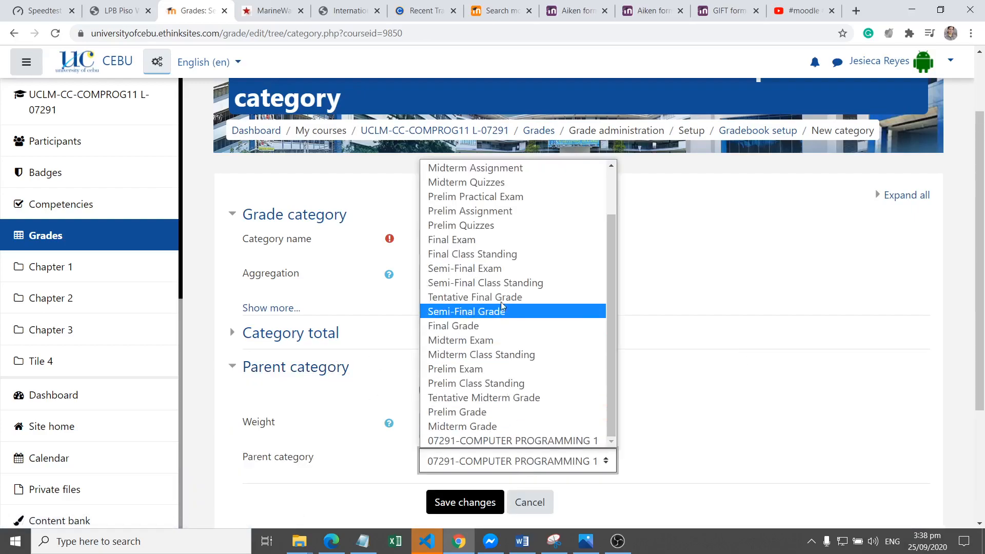
{"action": "left_click", "coordinate": [560, 285]}
{"action": "left_click", "coordinate": [462, 500]}
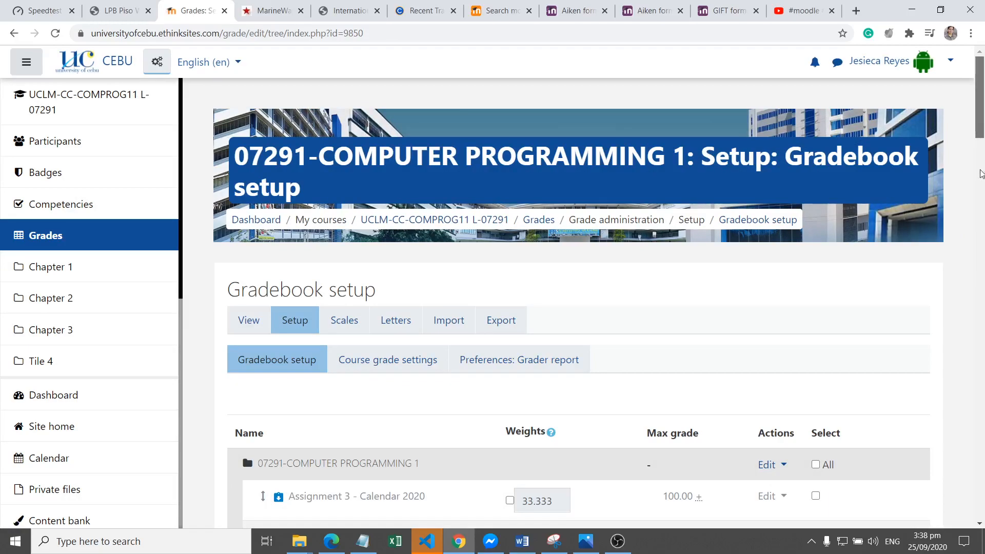
Start a new grade category below the gradebook tree and name it Final Quizzes
{"action": "left_click_drag", "start_coordinate": [980, 118], "coordinate": [969, 458]}
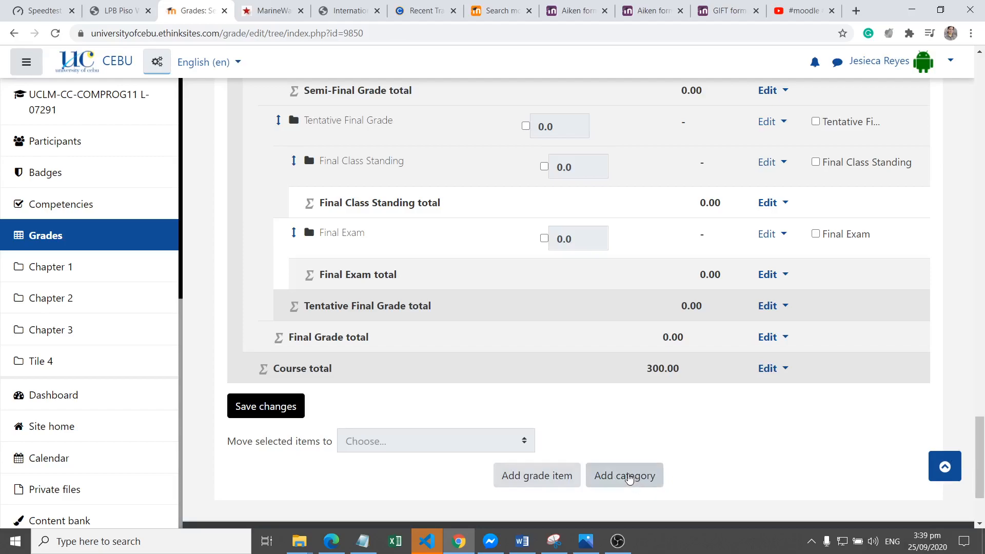
{"action": "left_click_drag", "start_coordinate": [981, 440], "coordinate": [982, 377]}
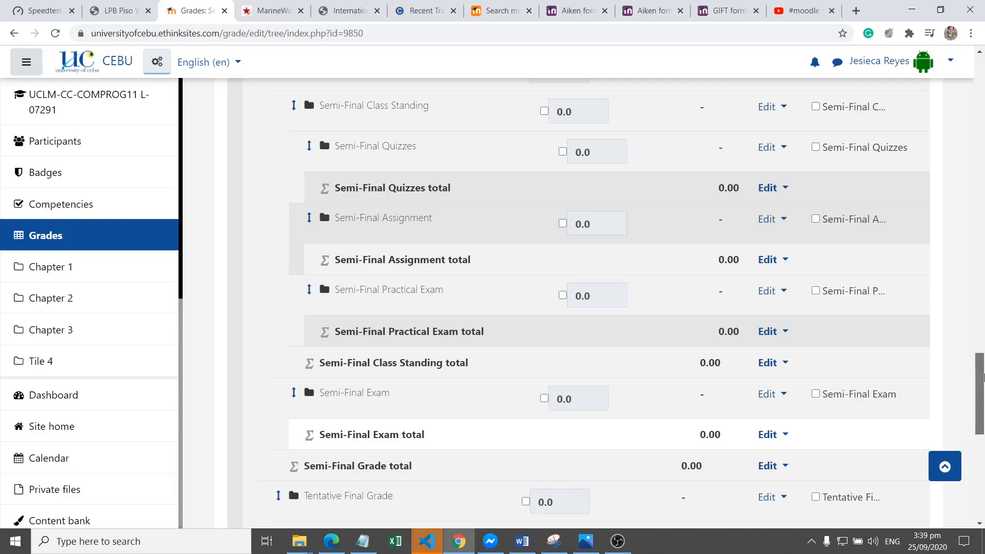
{"action": "left_click_drag", "start_coordinate": [983, 377], "coordinate": [983, 377]}
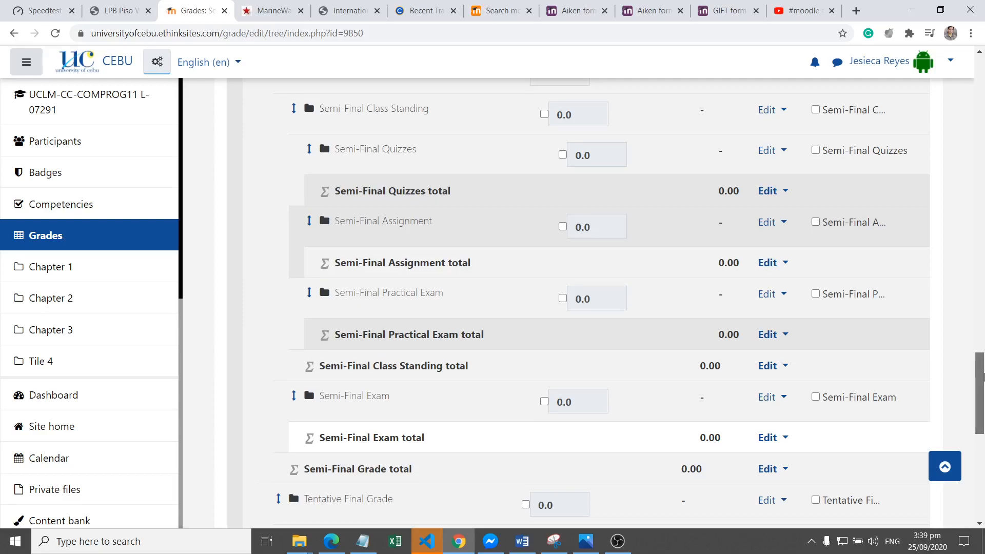
{"action": "left_click_drag", "start_coordinate": [982, 378], "coordinate": [981, 386]}
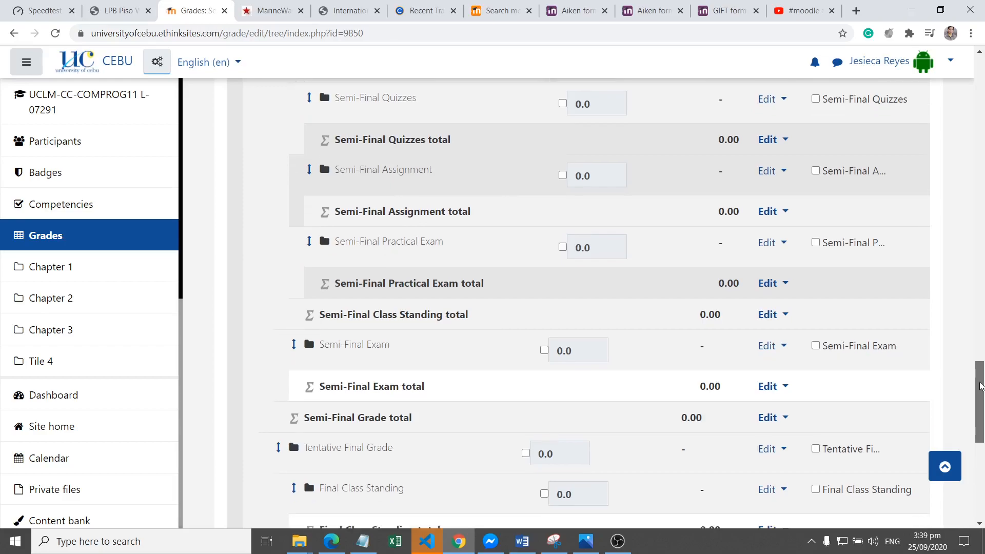
{"action": "left_click_drag", "start_coordinate": [981, 386], "coordinate": [969, 444]}
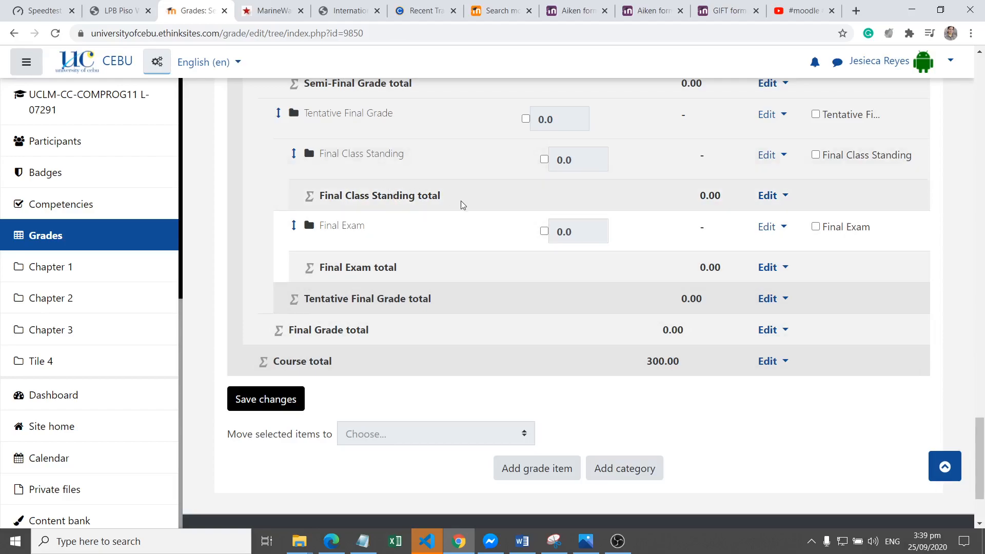
{"action": "left_click", "coordinate": [629, 468]}
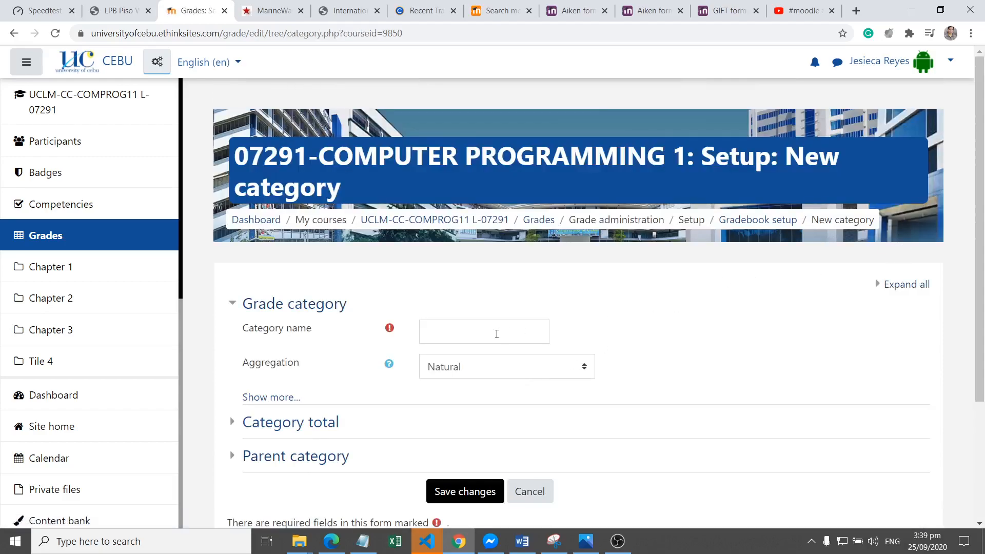
{"action": "type", "text": "FInal"}
{"action": "type", "text": "inal Q"}
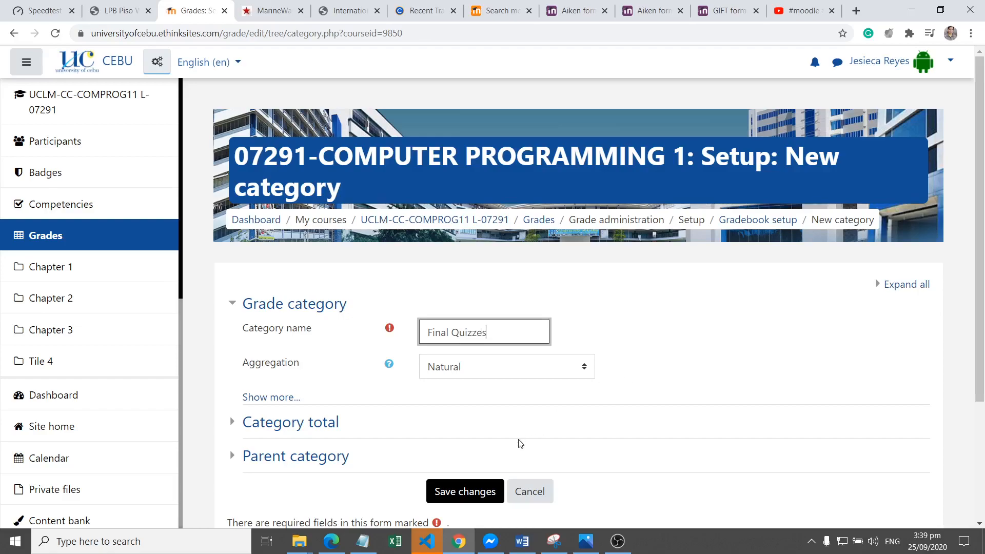
Set Final Class Standing as the parent category of Final Quizzes and save the category
{"action": "left_click", "coordinate": [315, 463]}
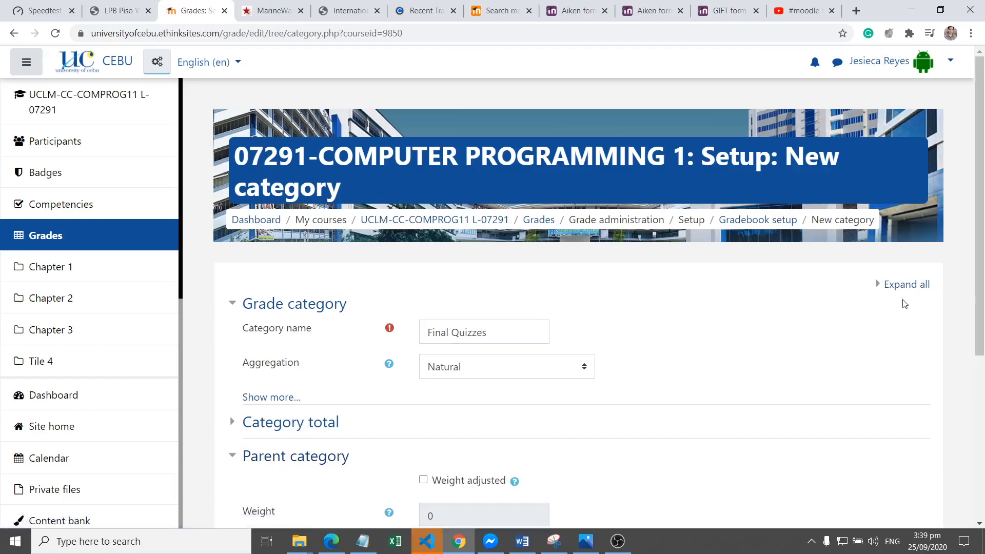
{"action": "scroll", "coordinate": [982, 360], "scroll_direction": "down", "scroll_amount": 2}
{"action": "left_click", "coordinate": [476, 426]}
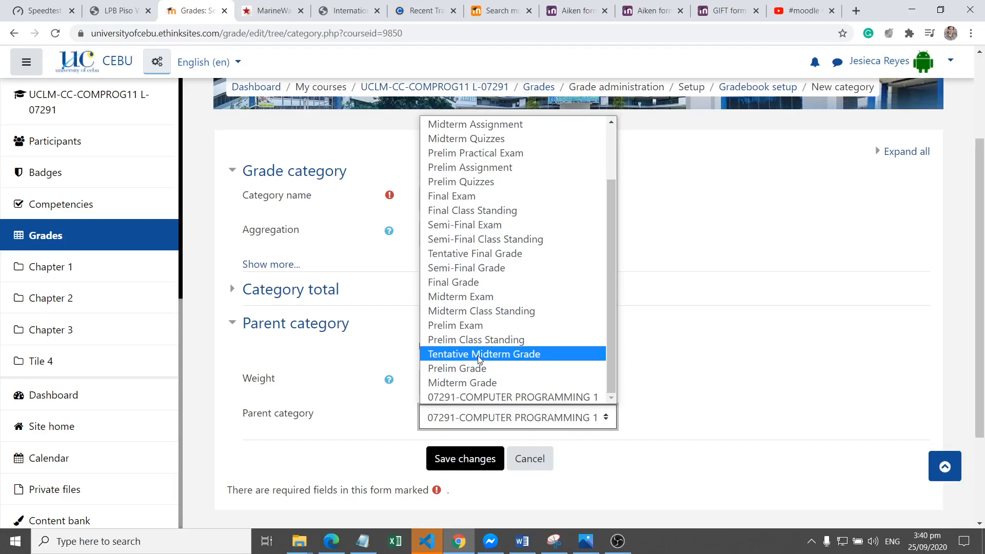
{"action": "left_click", "coordinate": [484, 255]}
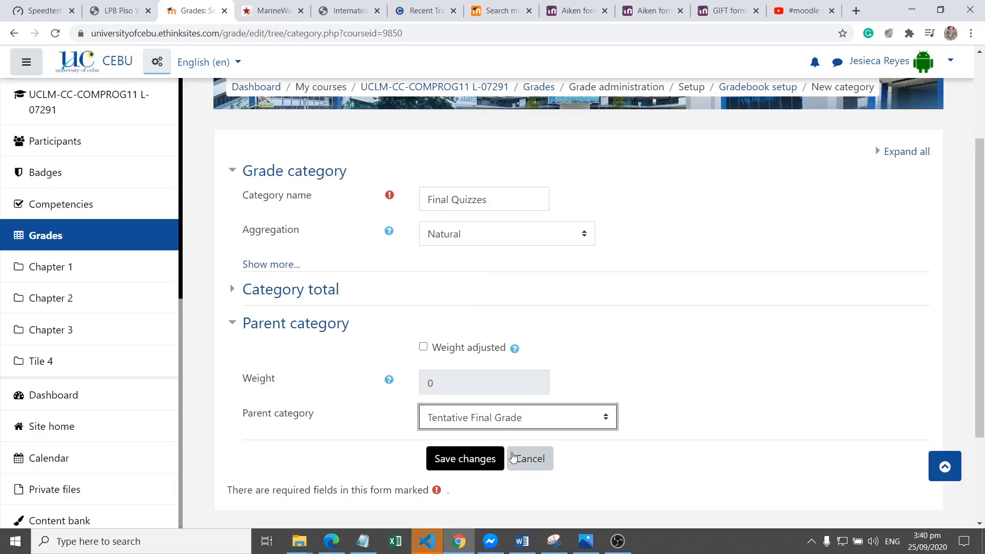
{"action": "left_click", "coordinate": [523, 422]}
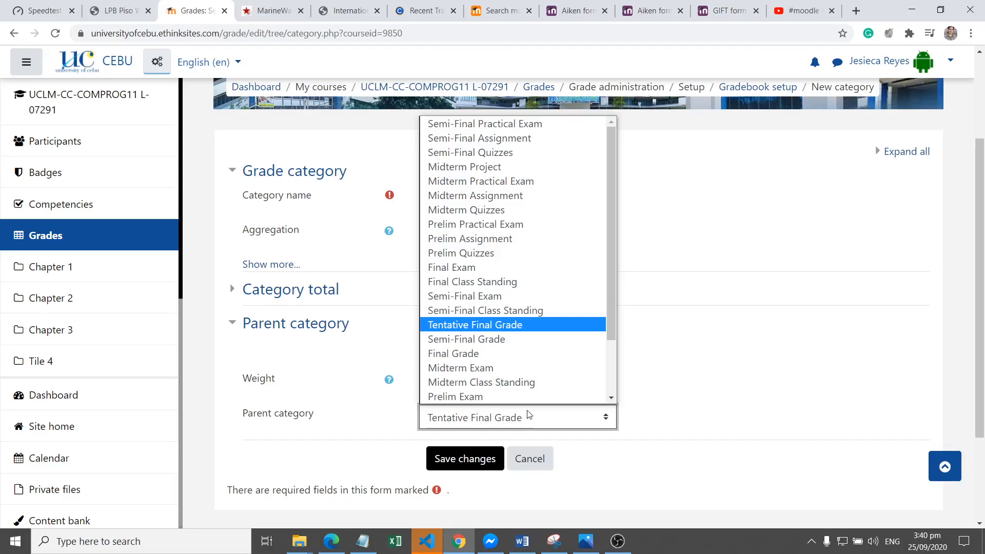
{"action": "left_click", "coordinate": [511, 268]}
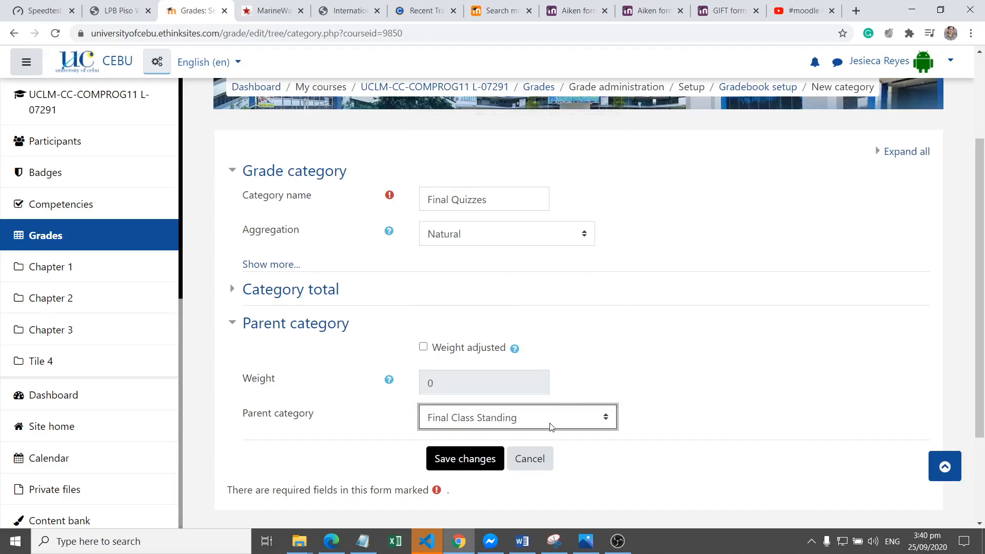
{"action": "left_click", "coordinate": [480, 460]}
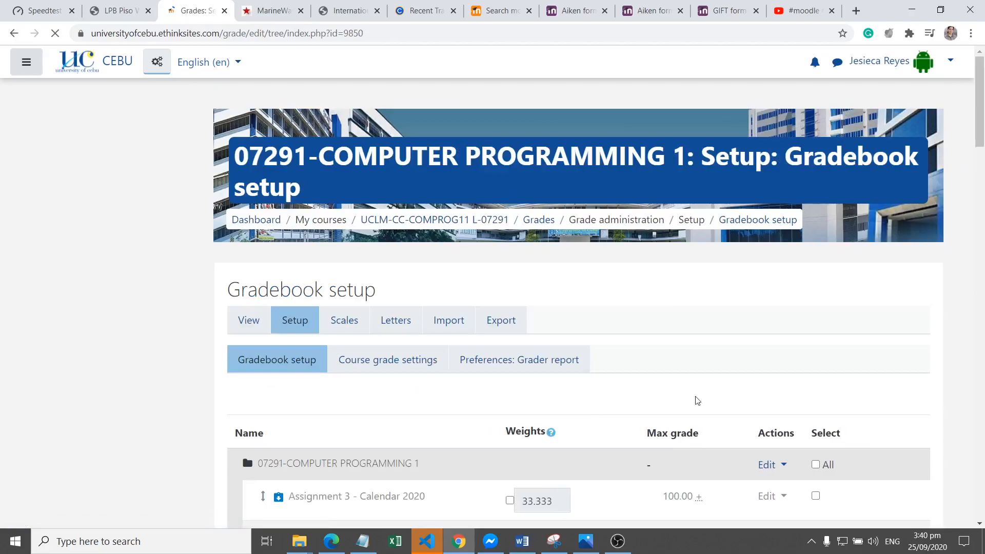
Start another new grade category and name it Final Assignment
{"action": "left_click_drag", "start_coordinate": [982, 137], "coordinate": [981, 526]}
{"action": "left_click", "coordinate": [628, 354]}
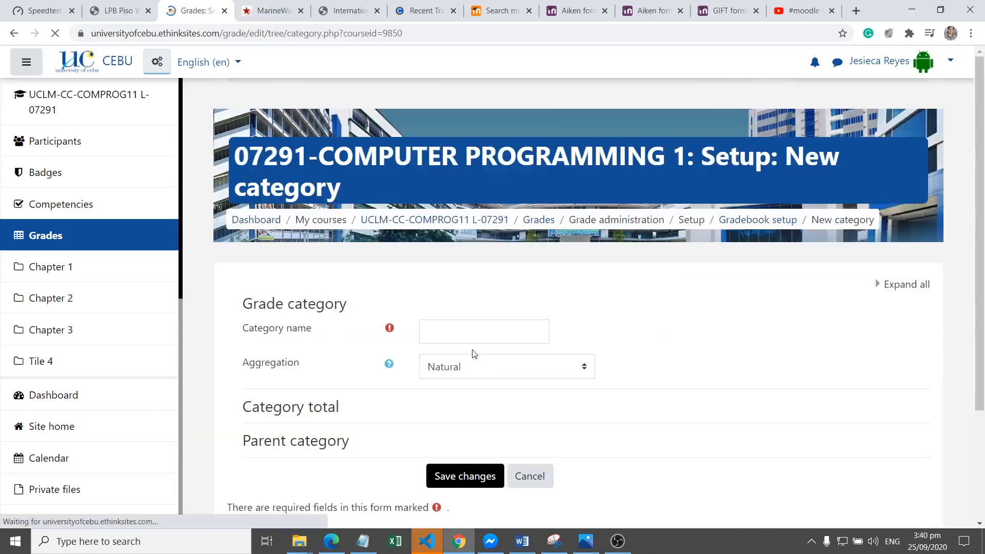
{"action": "left_click", "coordinate": [448, 338]}
{"action": "type", "text": "Final Assignment"}
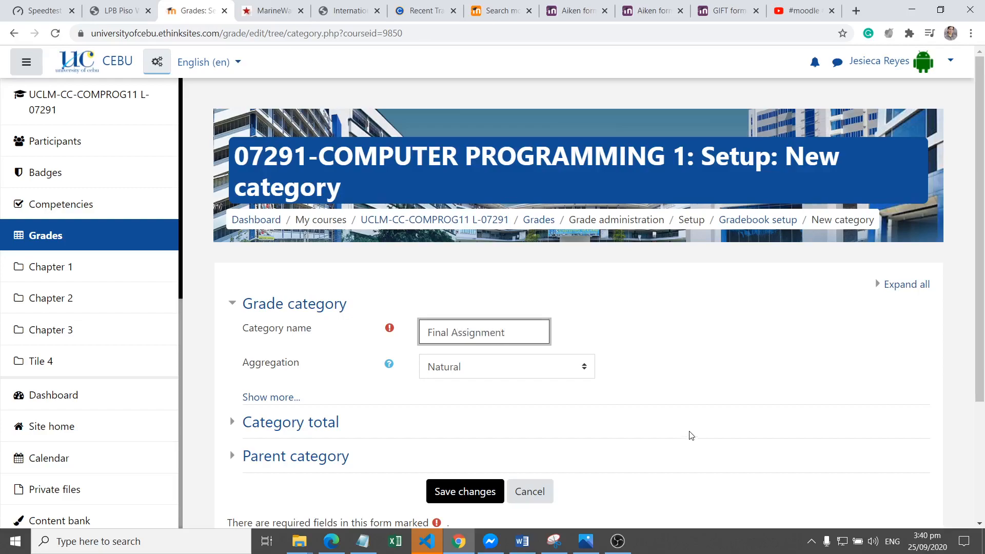
Set Final Class Standing as the parent category of Final Assignment and save the category
{"action": "left_click", "coordinate": [324, 456]}
{"action": "scroll", "coordinate": [983, 317], "scroll_direction": "down", "scroll_amount": 2}
{"action": "left_click", "coordinate": [548, 434]}
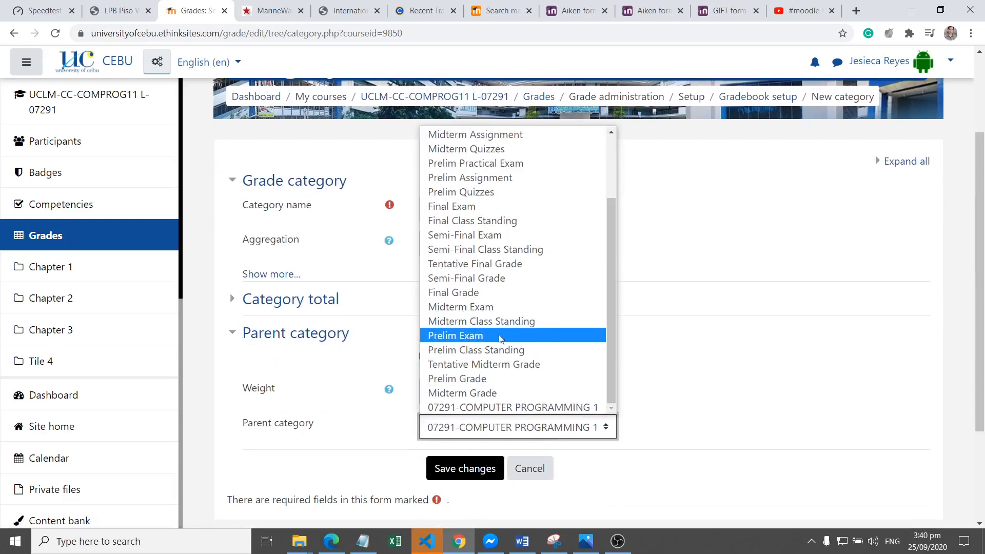
{"action": "left_click", "coordinate": [469, 221]}
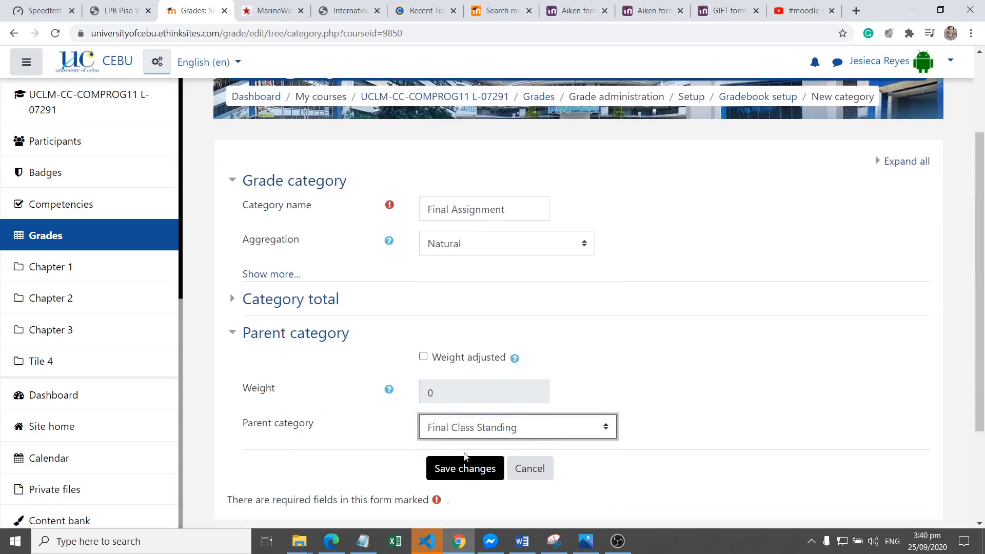
{"action": "left_click", "coordinate": [465, 468]}
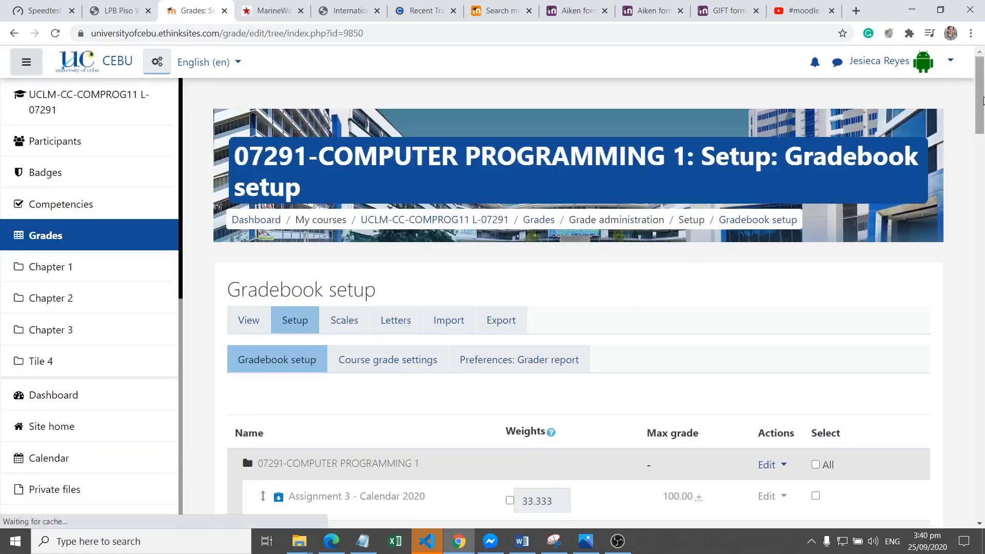
Start another new grade category and name it Final Practical Exam
{"action": "left_click_drag", "start_coordinate": [981, 102], "coordinate": [984, 473]}
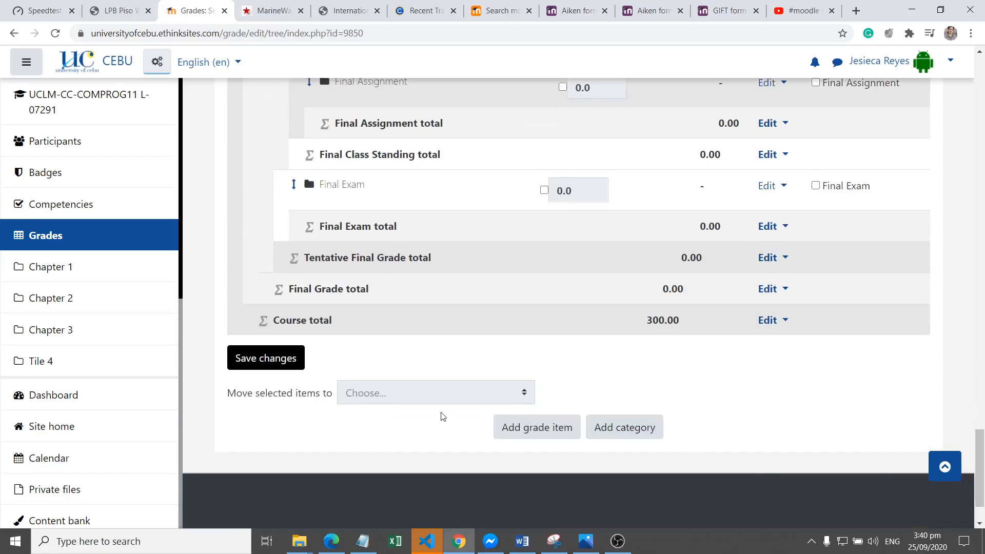
{"action": "left_click", "coordinate": [632, 430]}
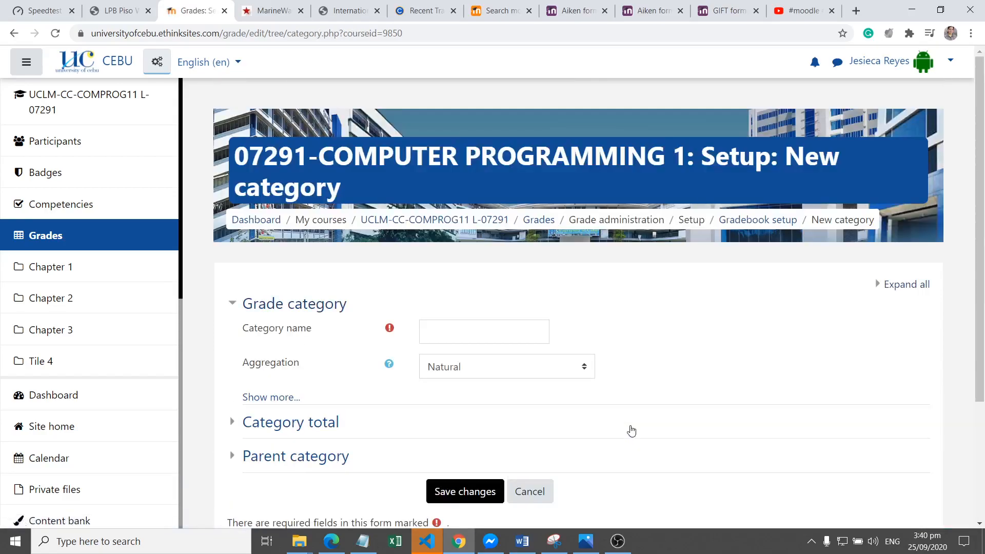
{"action": "left_click", "coordinate": [514, 332]}
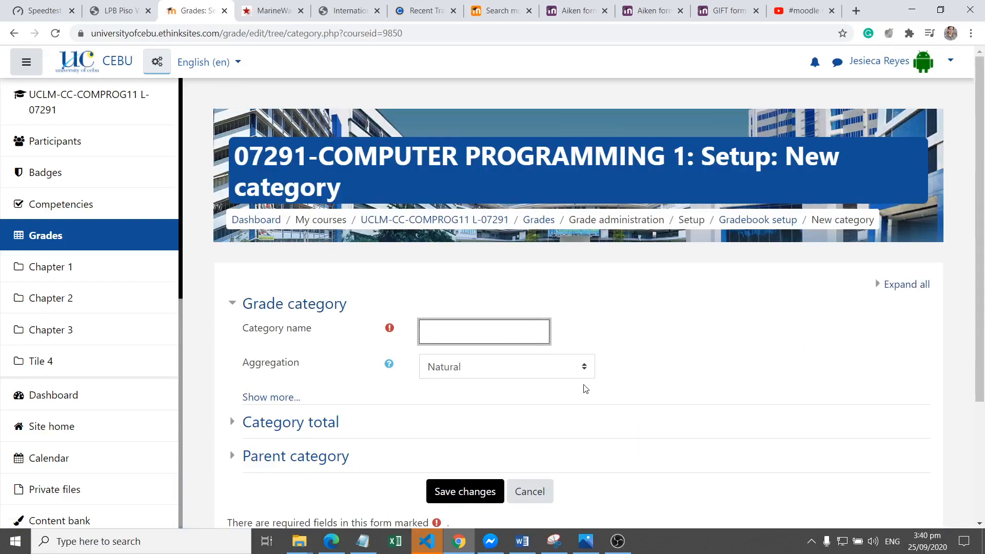
{"action": "type", "text": "Final Practical Exam"}
Set Final Class Standing as the parent category of Final Practical Exam and save the category
{"action": "left_click", "coordinate": [443, 455]}
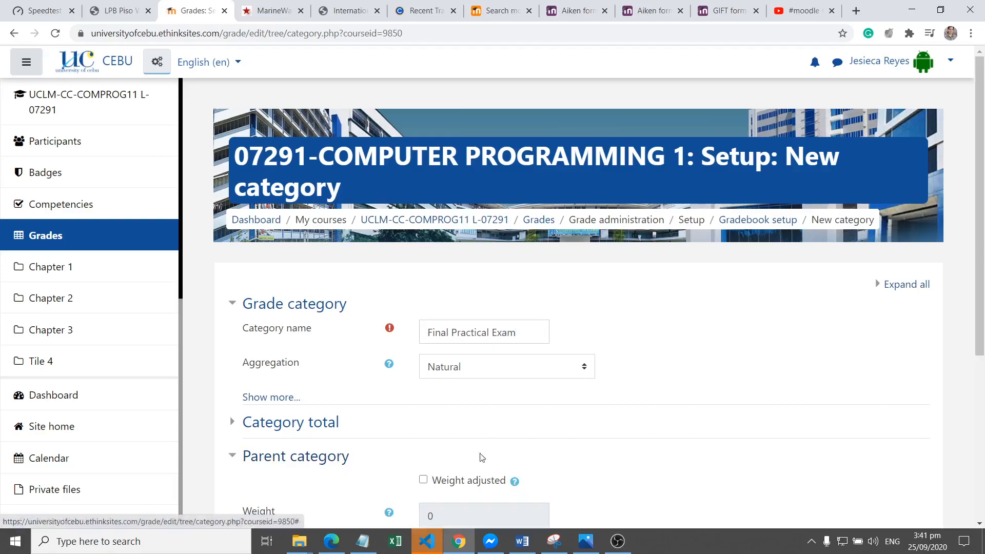
{"action": "scroll", "coordinate": [636, 411], "scroll_direction": "down", "scroll_amount": 3}
{"action": "left_click", "coordinate": [554, 373]}
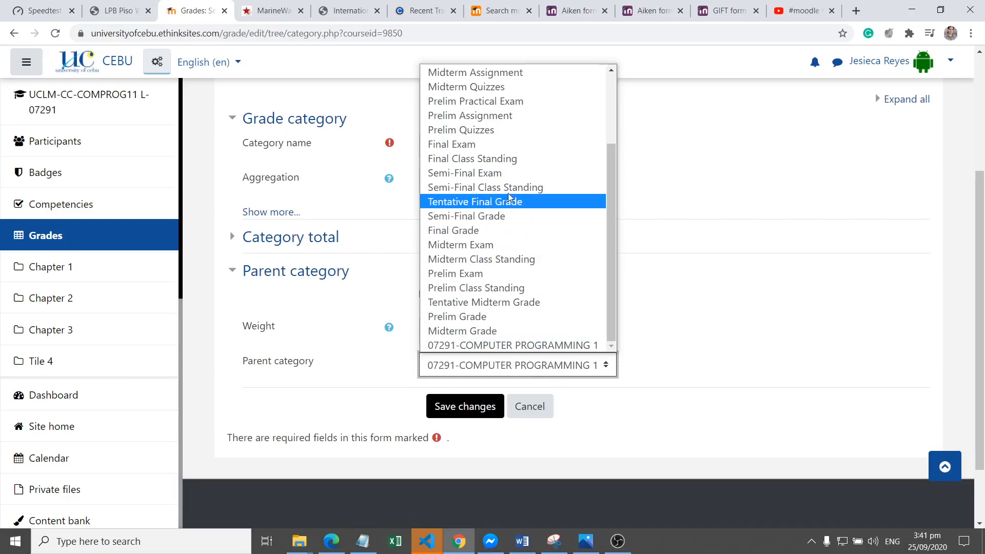
{"action": "left_click", "coordinate": [511, 159]}
{"action": "left_click", "coordinate": [478, 408]}
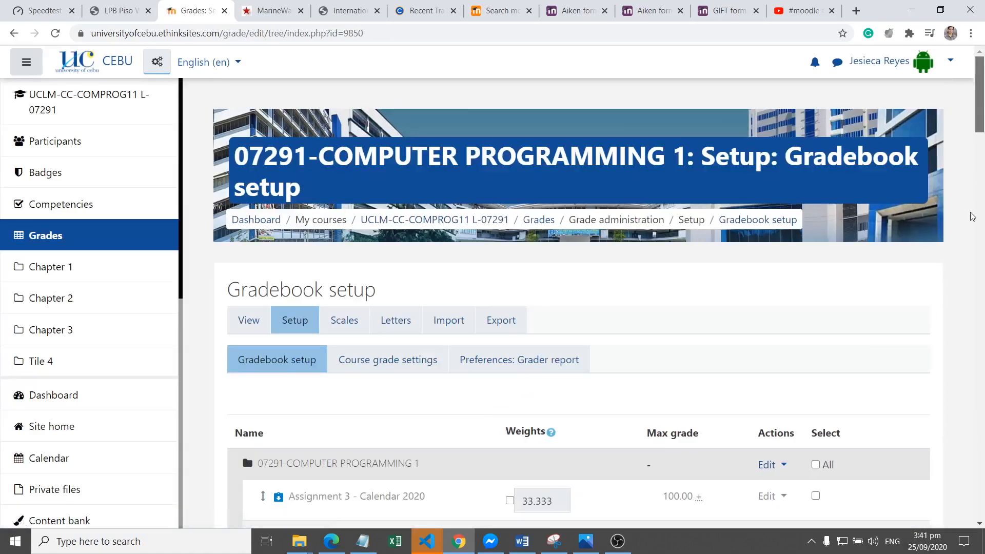
Start another new grade category and name it Final Project
{"action": "left_click_drag", "start_coordinate": [979, 125], "coordinate": [983, 497]}
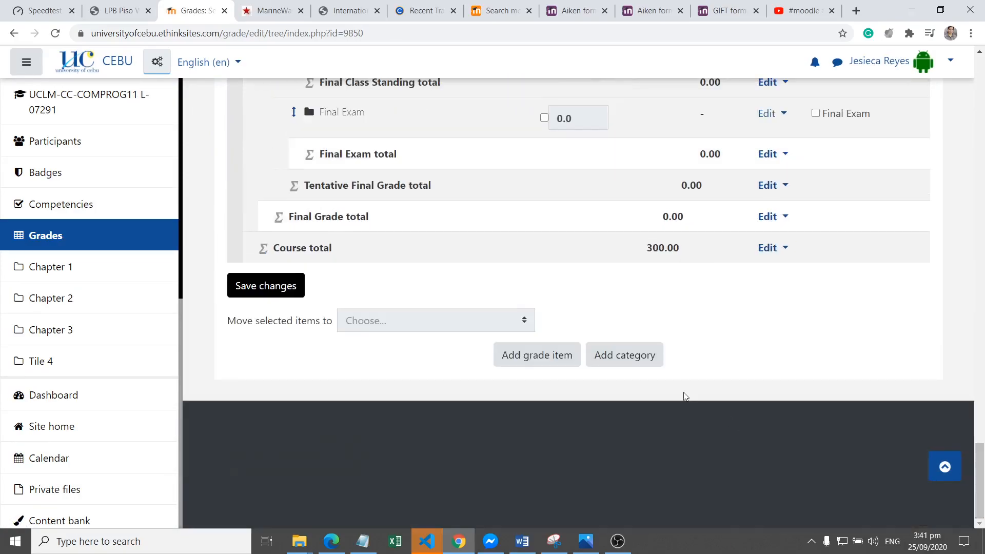
{"action": "left_click", "coordinate": [637, 355]}
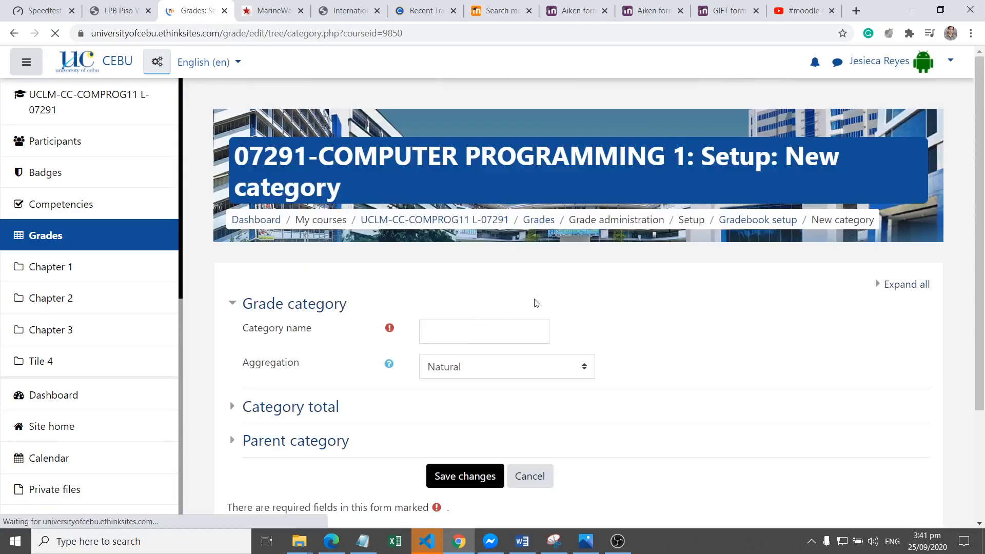
{"action": "scroll", "coordinate": [458, 265], "scroll_direction": "down", "scroll_amount": 1}
{"action": "left_click", "coordinate": [464, 229]}
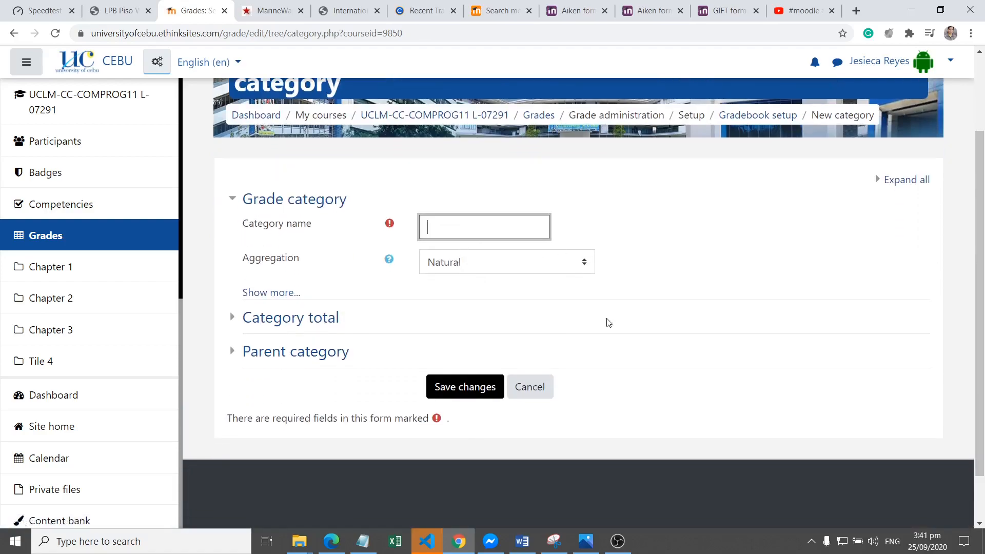
{"action": "type", "text": "Final Project"}
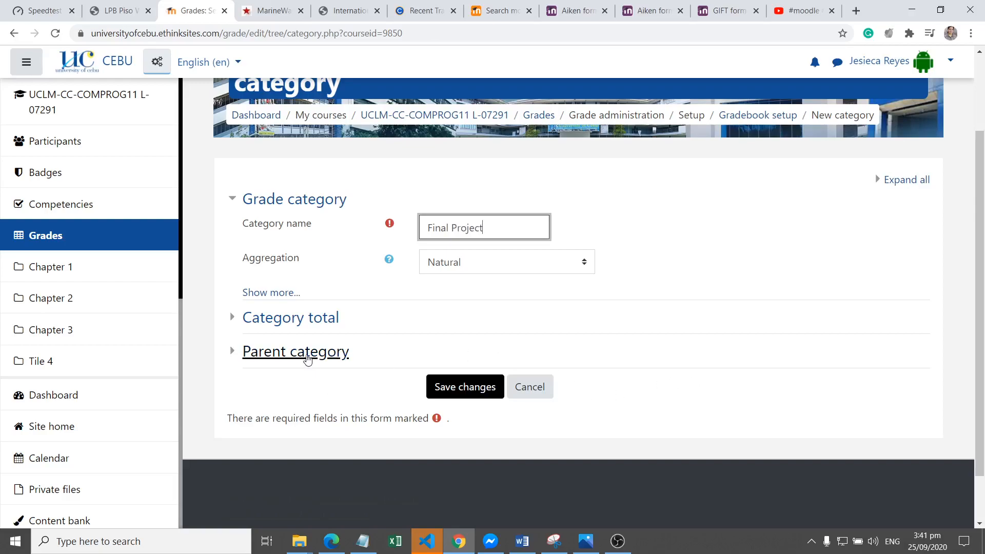
Set Final Class Standing as the parent category of Final Project and save the category
{"action": "left_click", "coordinate": [305, 358]}
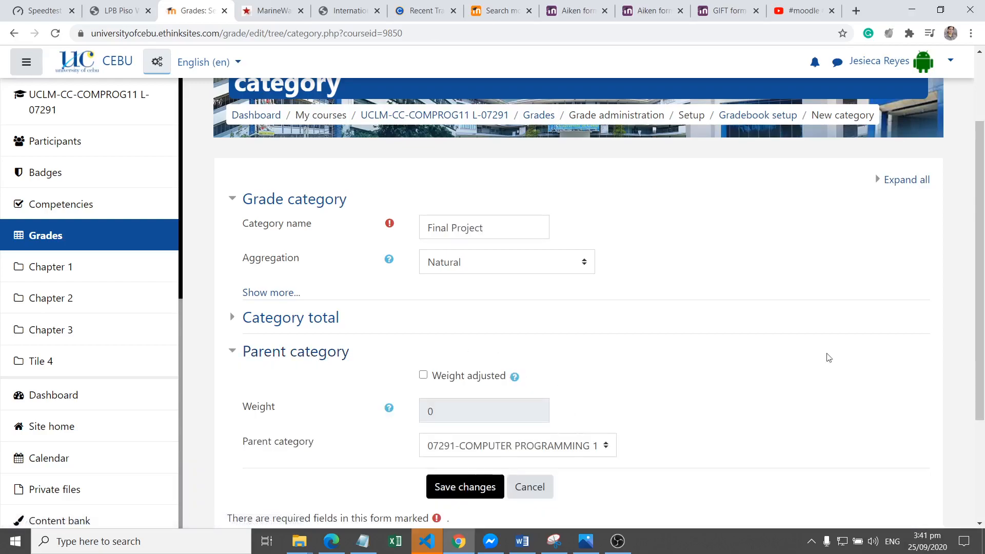
{"action": "scroll", "coordinate": [984, 295], "scroll_direction": "down", "scroll_amount": 3}
{"action": "left_click", "coordinate": [570, 323]}
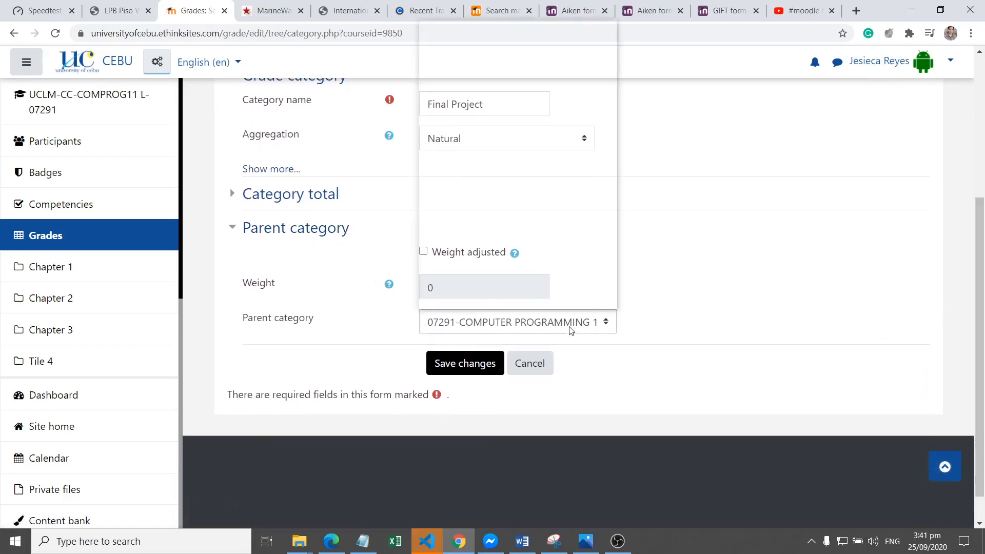
{"action": "left_click", "coordinate": [490, 116]}
{"action": "left_click", "coordinate": [468, 368]}
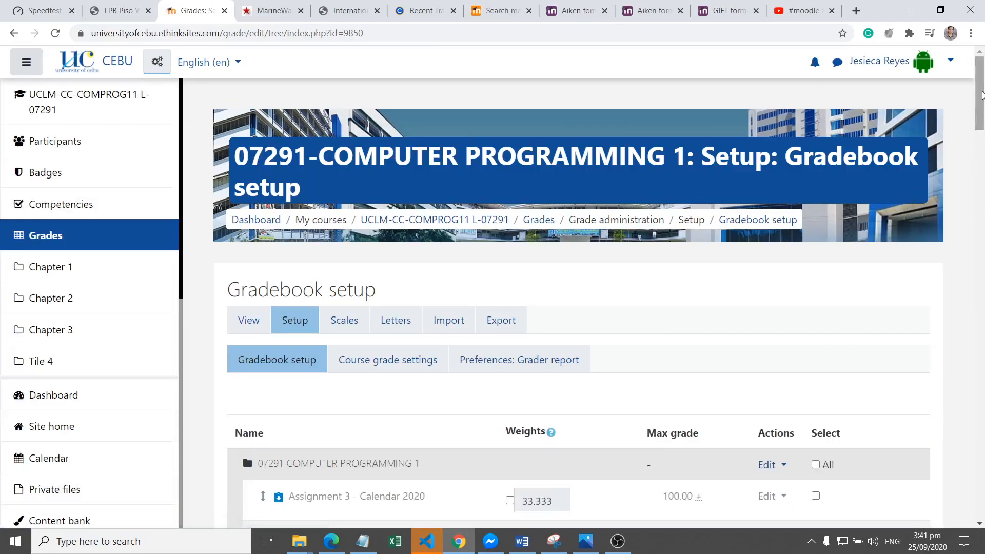
Review the gradebook's category hierarchy and weights from Midterm Grade down to the Semi-Final Grade subcategories
{"action": "left_click_drag", "start_coordinate": [982, 95], "coordinate": [984, 148]}
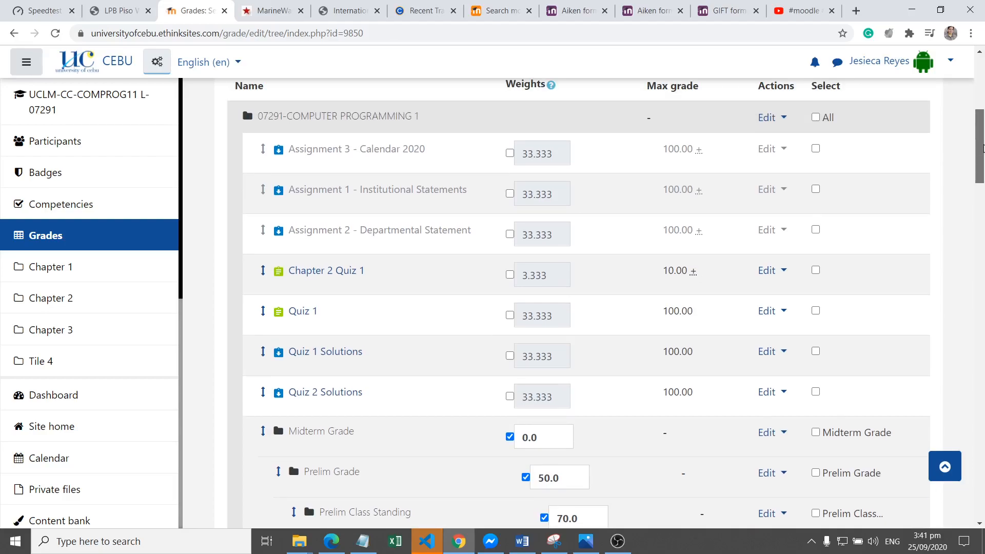
{"action": "left_click_drag", "start_coordinate": [984, 148], "coordinate": [984, 195]}
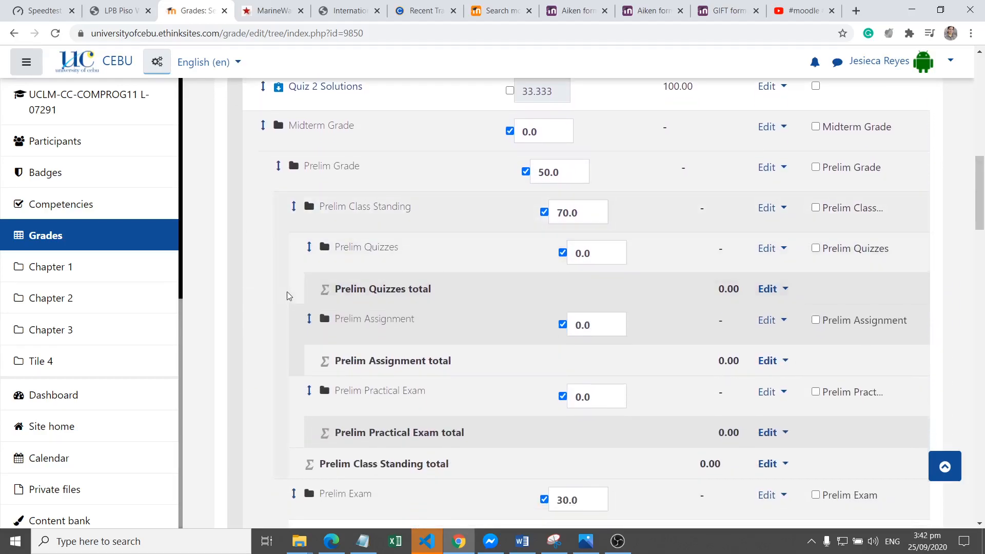
{"action": "scroll", "coordinate": [926, 320], "scroll_direction": "down", "scroll_amount": 1}
{"action": "scroll", "coordinate": [926, 320], "scroll_direction": "down", "scroll_amount": 3}
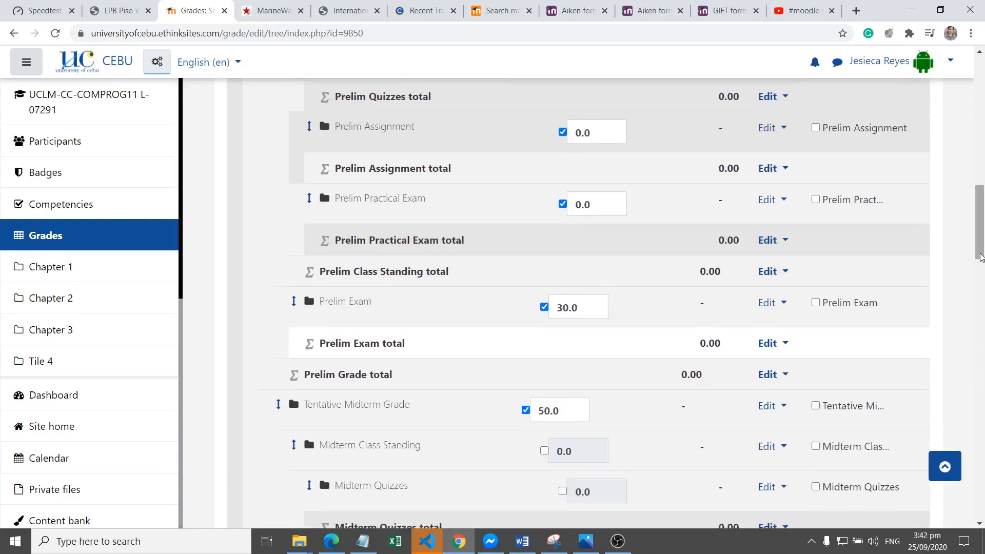
{"action": "left_click", "coordinate": [981, 296]}
{"action": "left_click_drag", "start_coordinate": [981, 296], "coordinate": [983, 365]}
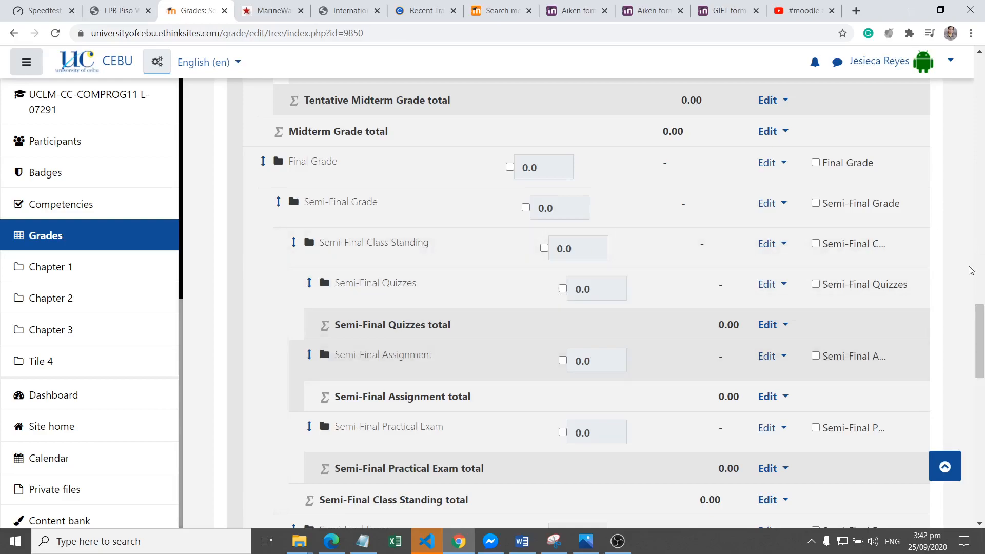
Set the Midterm Grade category's weight to 100 and save the gradebook setup
{"action": "left_click_drag", "start_coordinate": [981, 339], "coordinate": [983, 181]}
{"action": "double_click", "coordinate": [539, 186]}
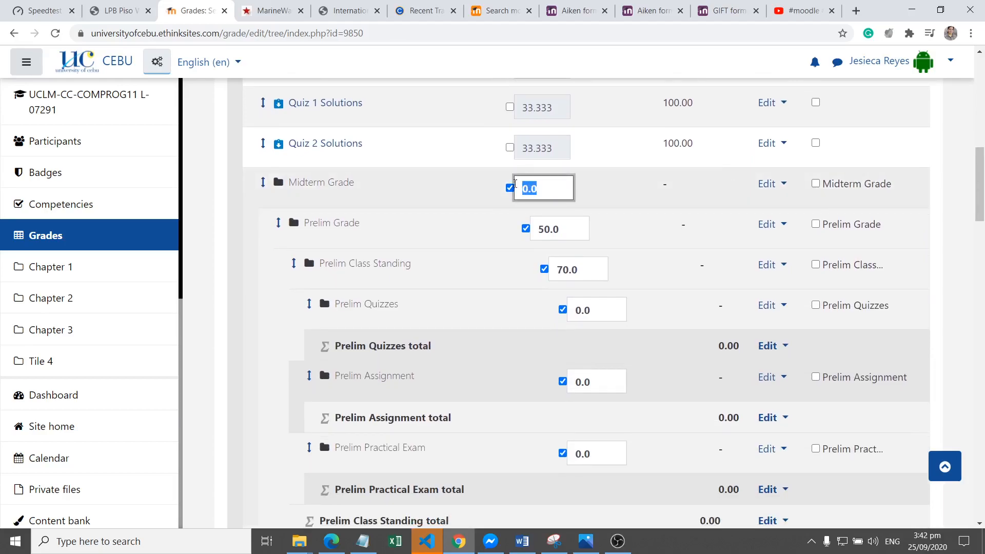
{"action": "type", "text": "100"}
{"action": "key", "text": "Return"}
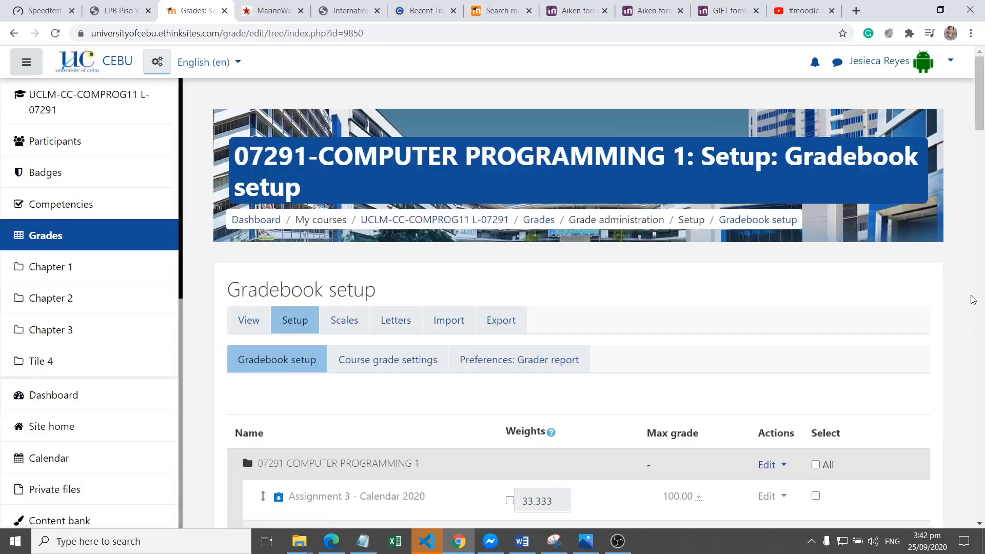
Examine the category weights from Midterm Grade and its Prelim subcategories down to the Final Class Standing and Final Exam categories
{"action": "left_click_drag", "start_coordinate": [977, 123], "coordinate": [975, 219]}
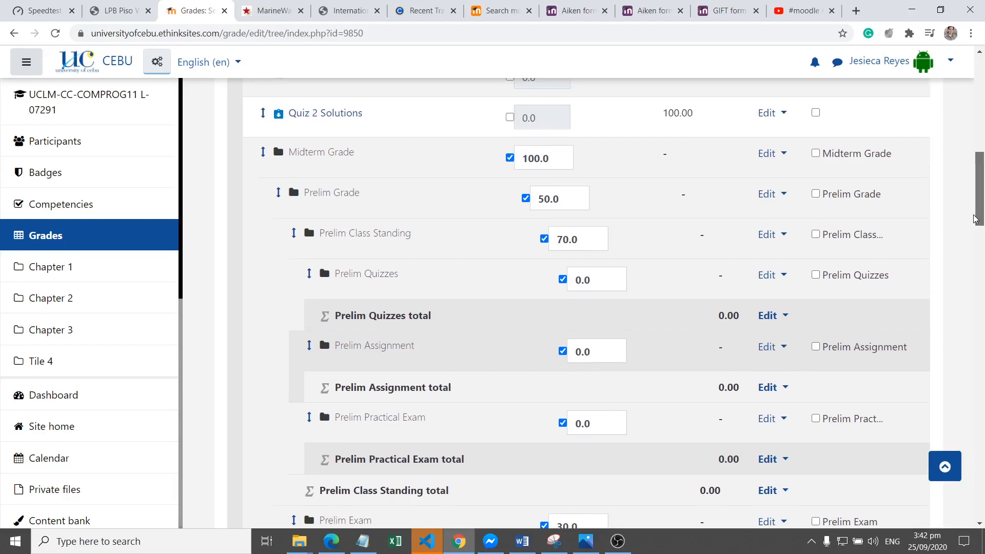
{"action": "mouse_move", "coordinate": [975, 219]}
{"action": "left_mouse_down"}
{"action": "mouse_move", "coordinate": [975, 244]}
{"action": "mouse_move", "coordinate": [982, 224]}
{"action": "left_mouse_up"}
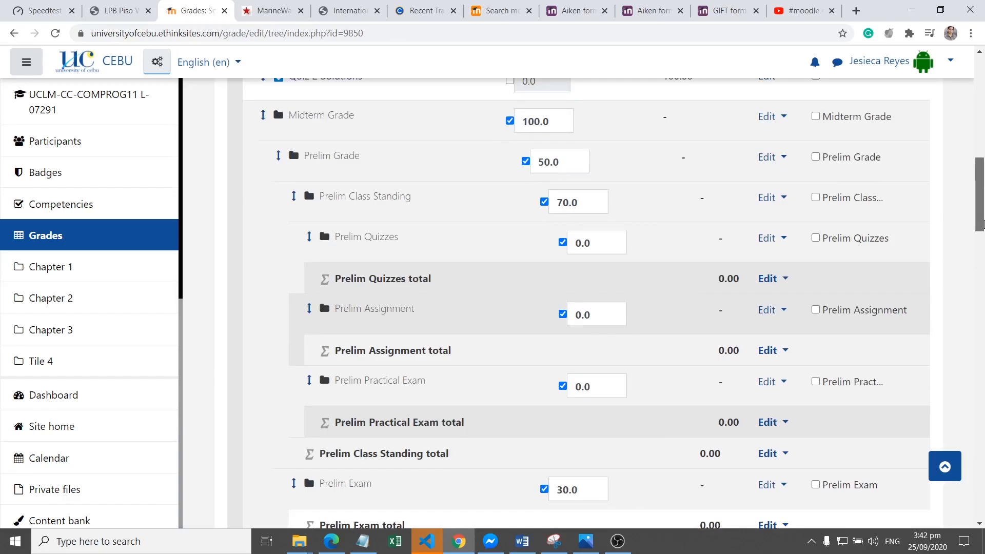
{"action": "scroll", "coordinate": [983, 224], "scroll_direction": "down", "scroll_amount": 1}
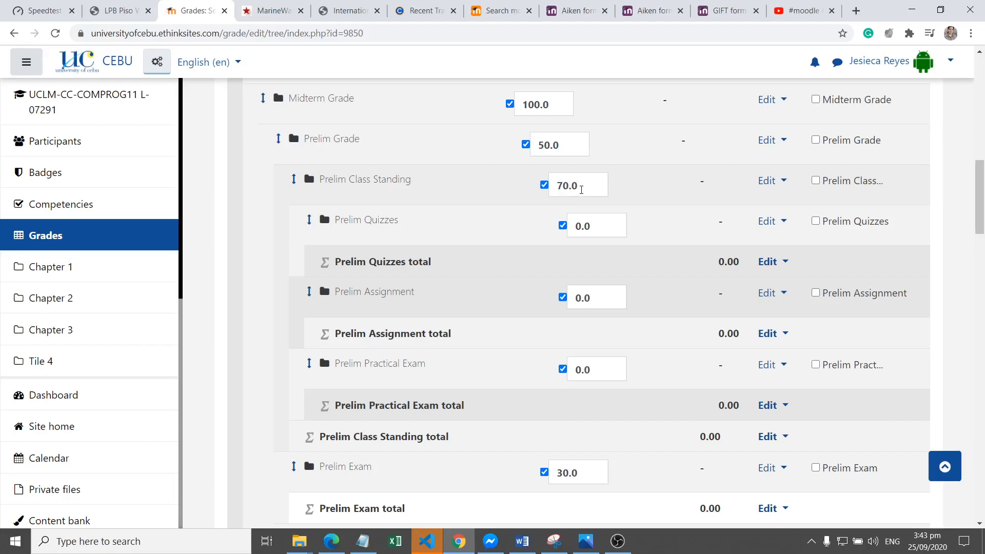
{"action": "left_click", "coordinate": [581, 188]}
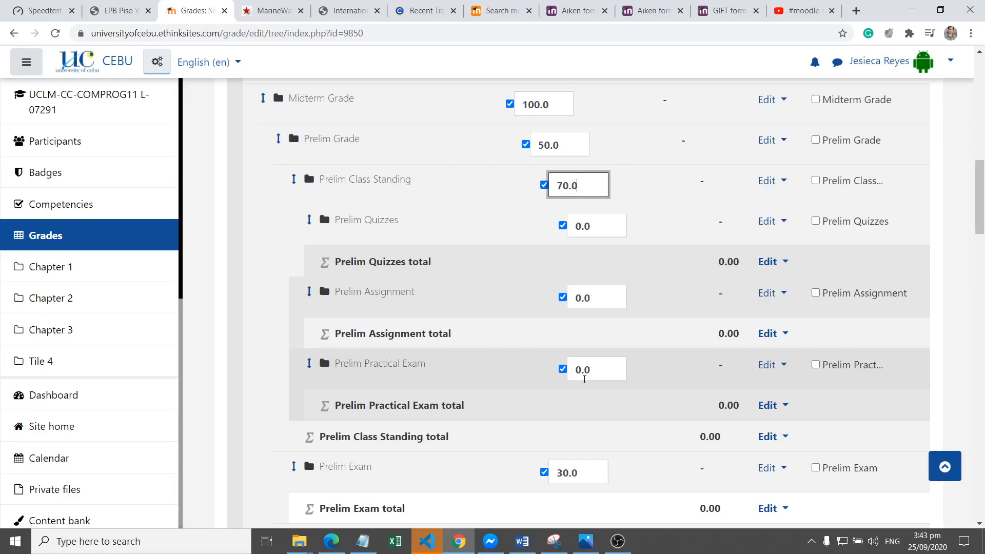
{"action": "double_click", "coordinate": [553, 105]}
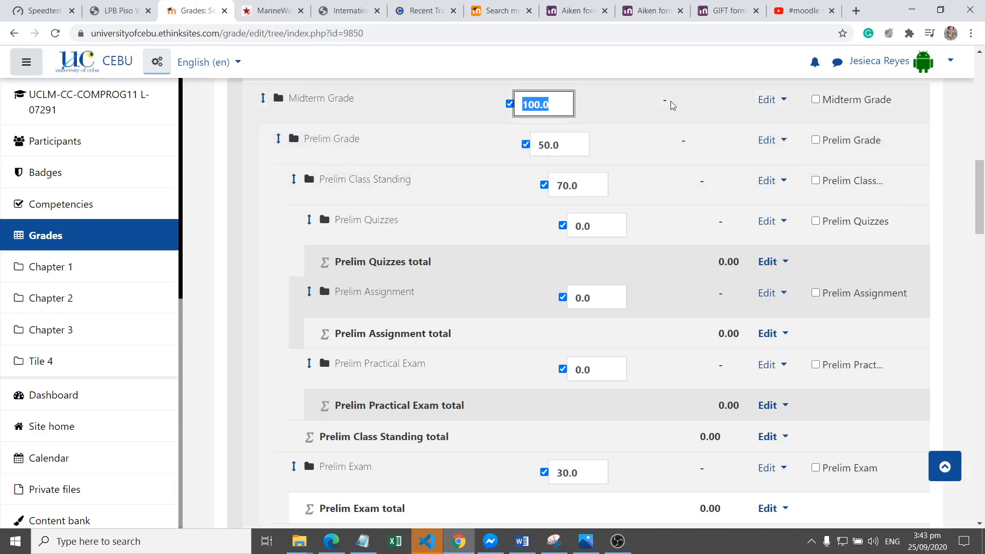
{"action": "left_click", "coordinate": [623, 108]}
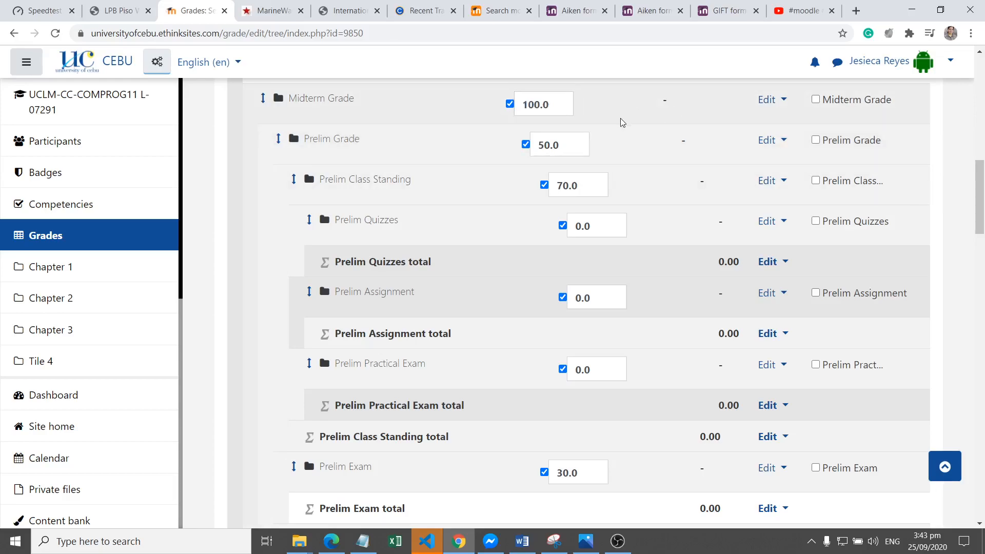
{"action": "left_click_drag", "start_coordinate": [983, 179], "coordinate": [970, 406]}
{"action": "scroll", "coordinate": [960, 403], "scroll_direction": "down", "scroll_amount": 2}
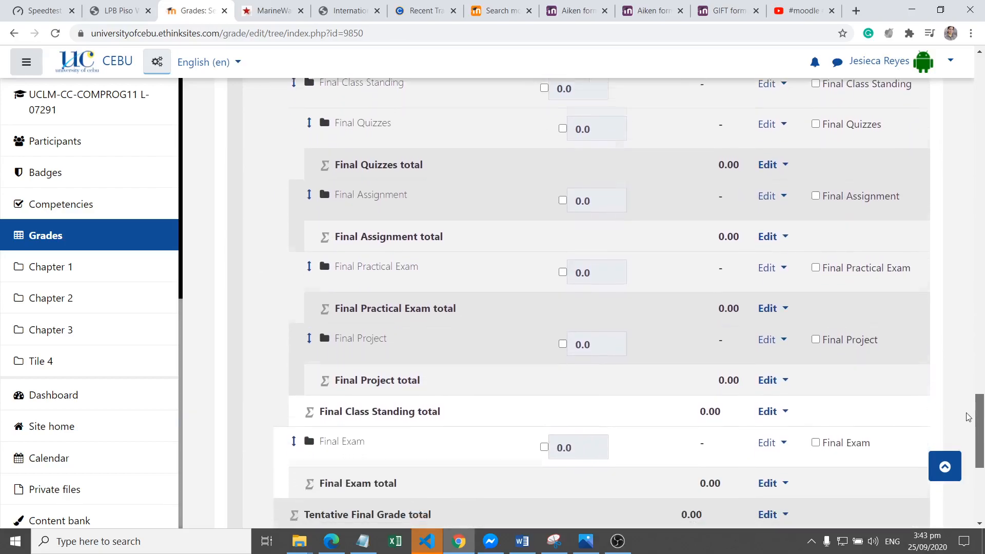
Switch to the Word document with the grade computations and highlight the Prelim Grade formula to check its percentages
{"action": "left_click", "coordinate": [531, 549]}
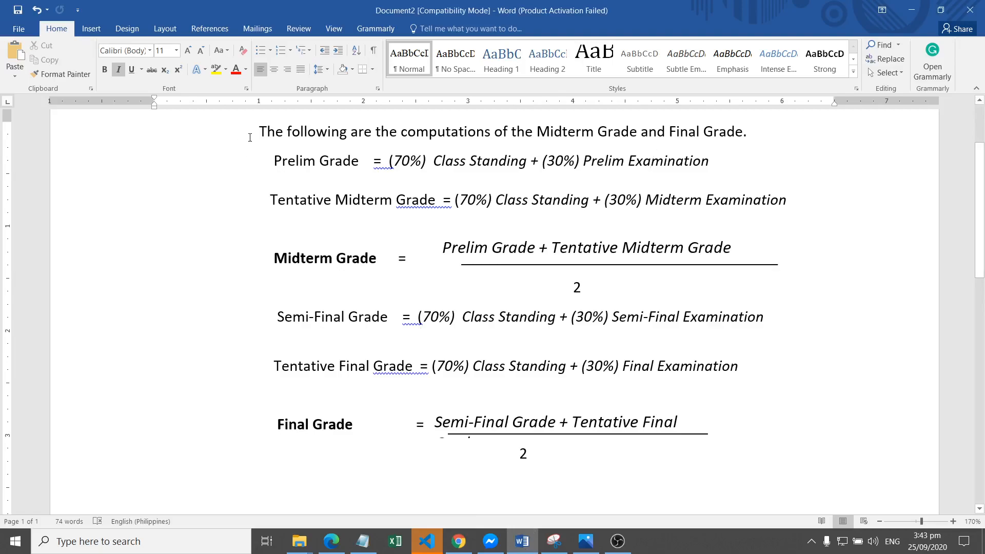
{"action": "left_click", "coordinate": [398, 200]}
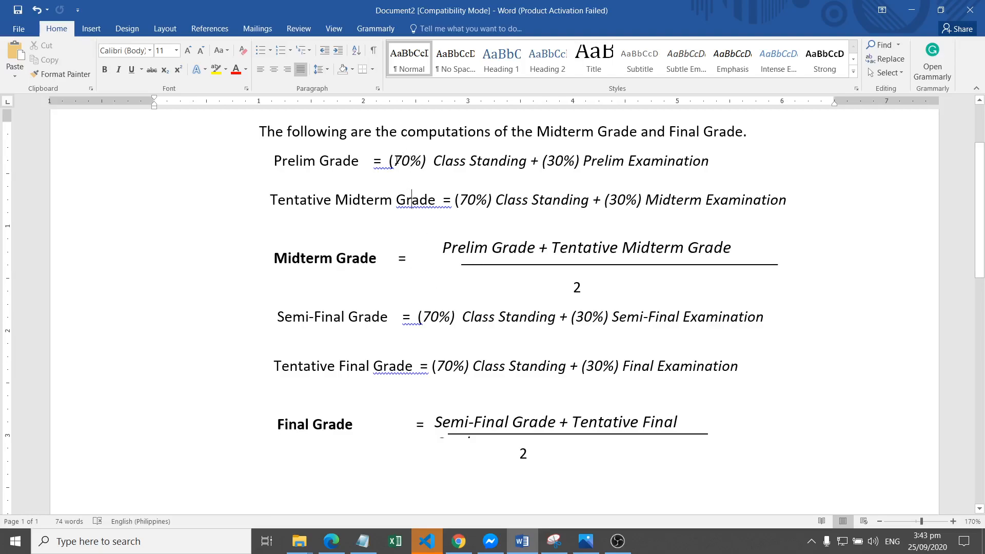
{"action": "left_click_drag", "start_coordinate": [397, 160], "coordinate": [157, 180]}
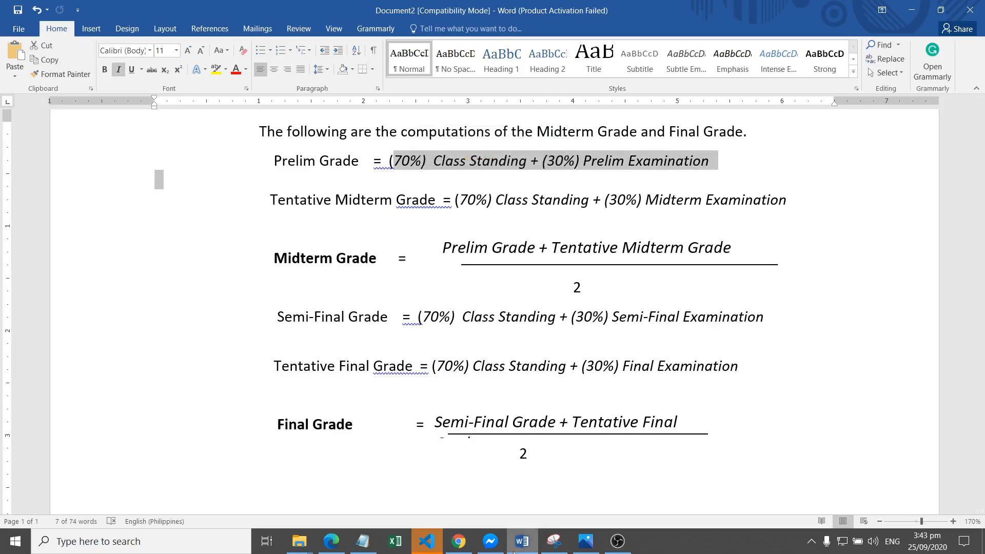